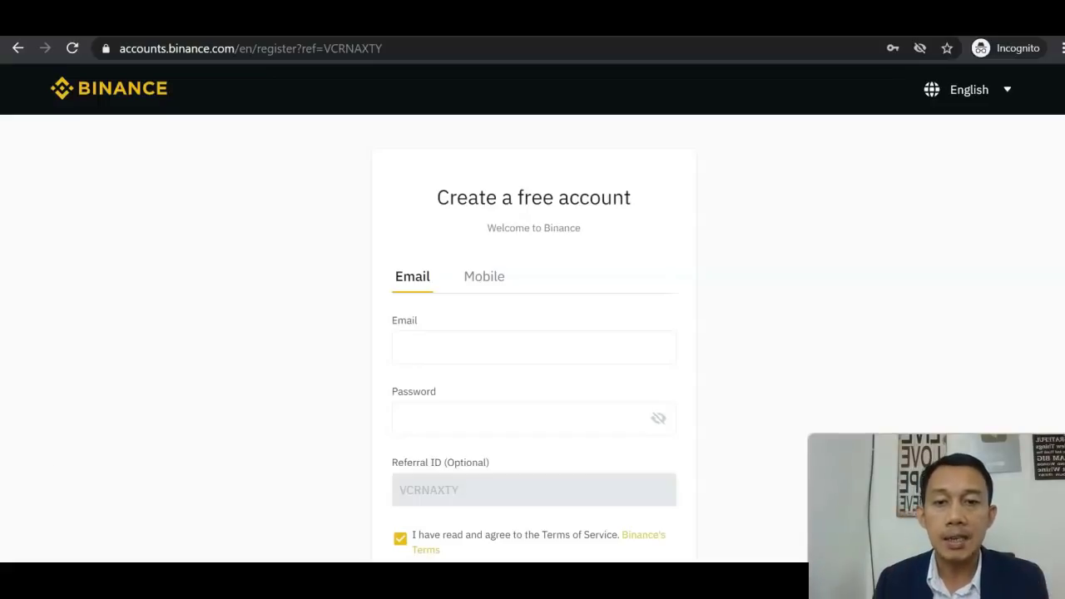
Step: Enter the account email address in the registration form's Email field
{"action": "left_click", "coordinate": [539, 344]}
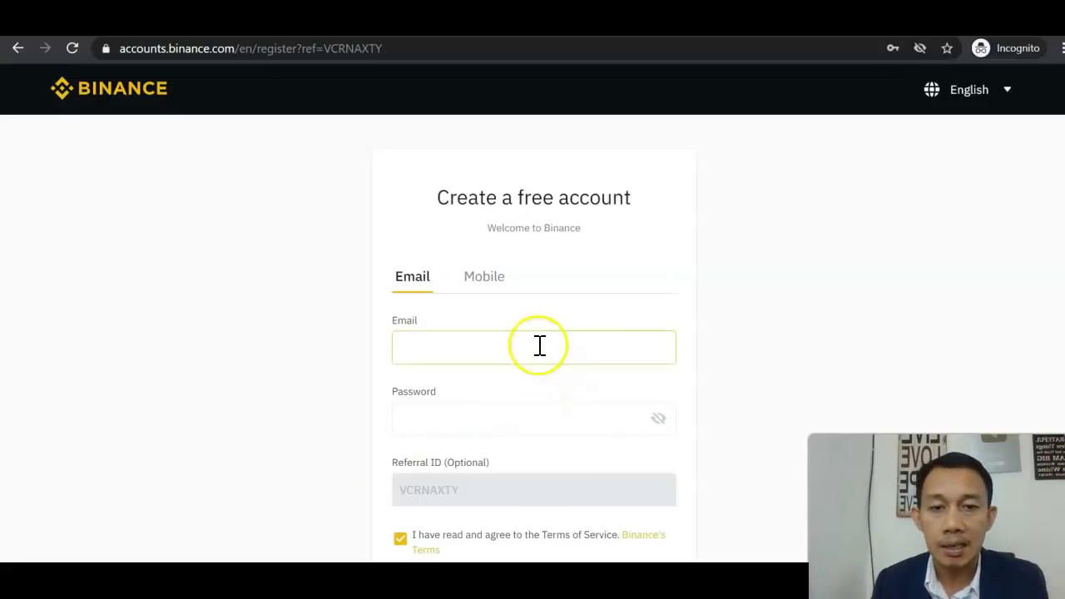
{"action": "left_click", "coordinate": [796, 316]}
{"action": "left_click", "coordinate": [589, 358]}
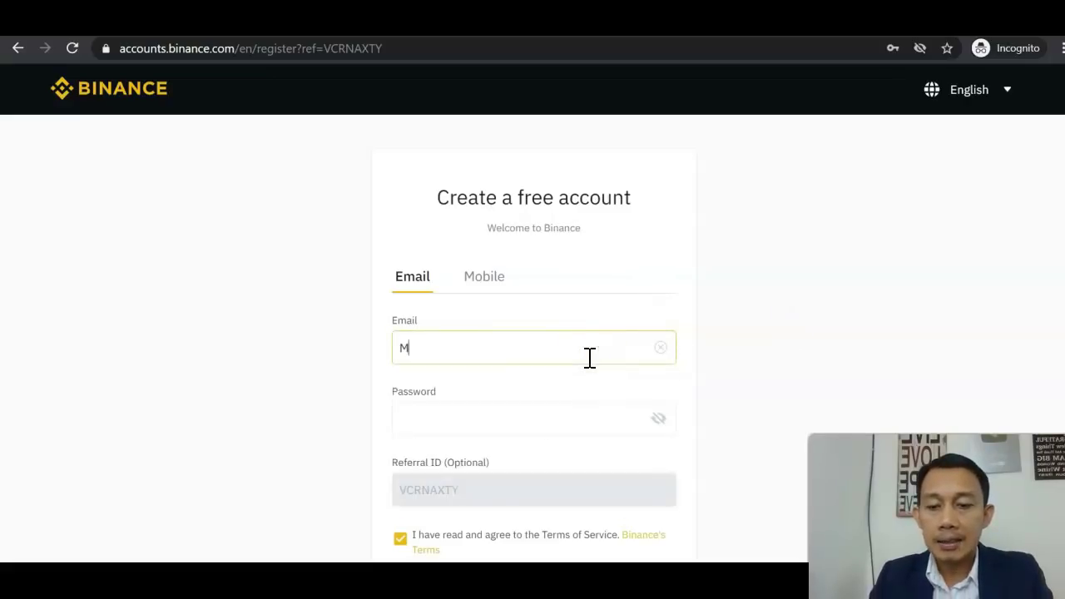
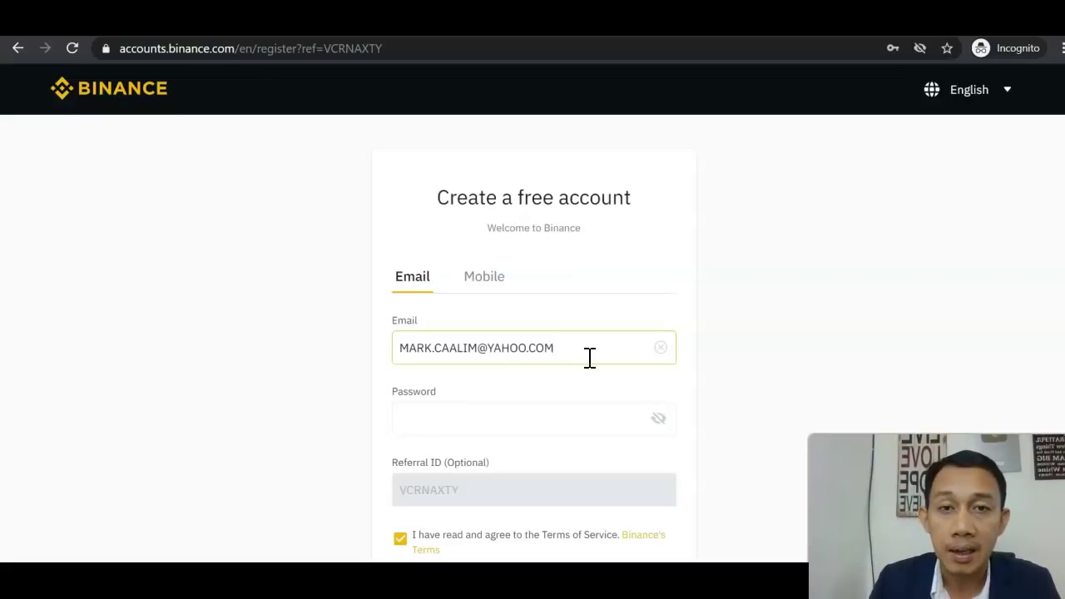
Step: Retype the email address in lowercase and move on to the Password field
{"action": "key", "text": "BackSpace"}
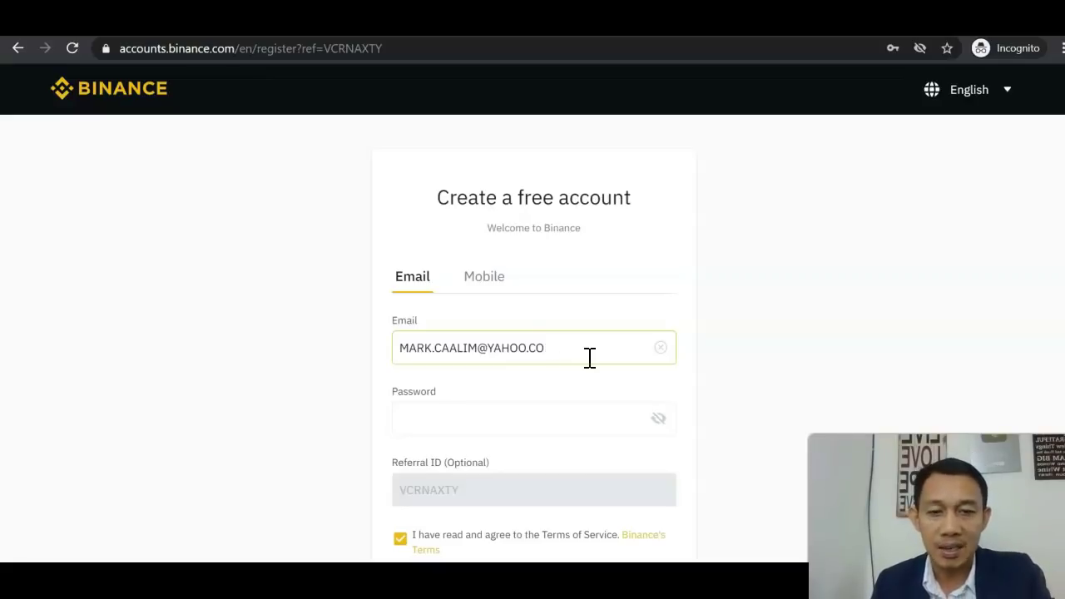
{"action": "key", "text": "ctrl+a"}
{"action": "key", "text": "BackSpace"}
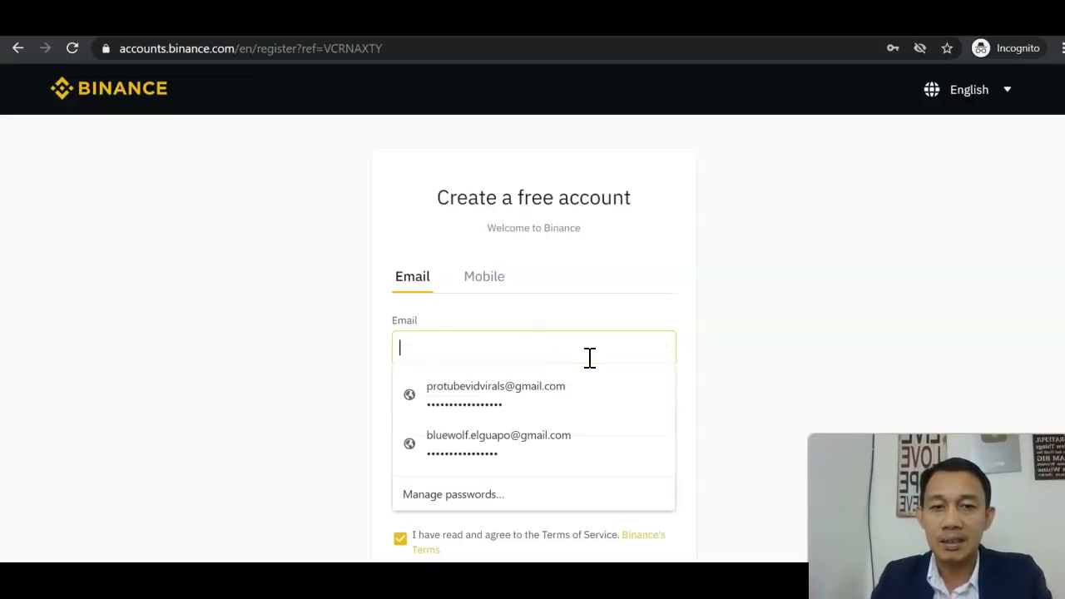
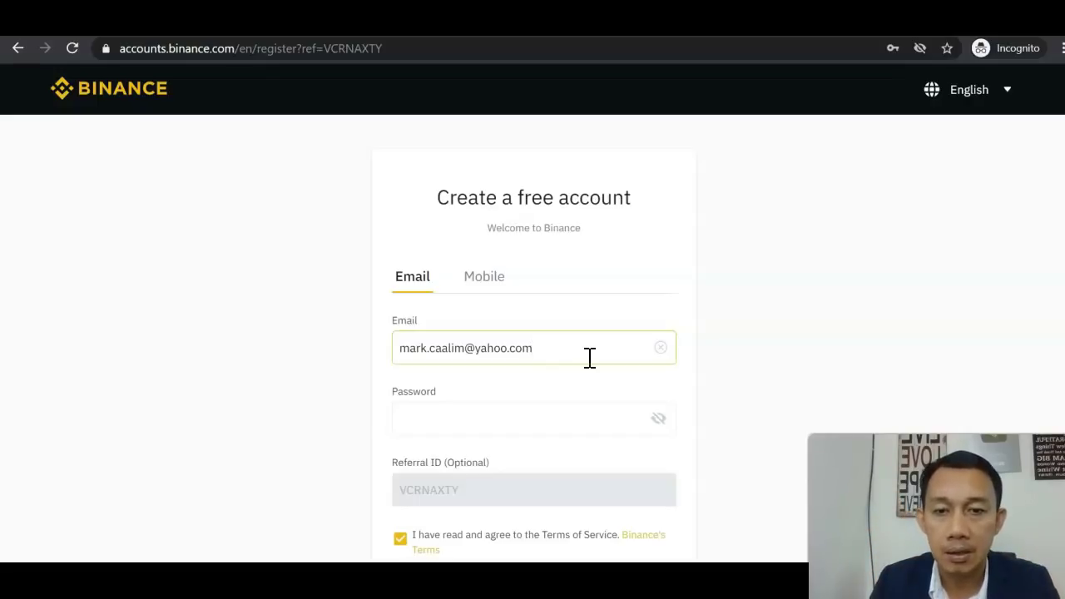
{"action": "left_click", "coordinate": [563, 406]}
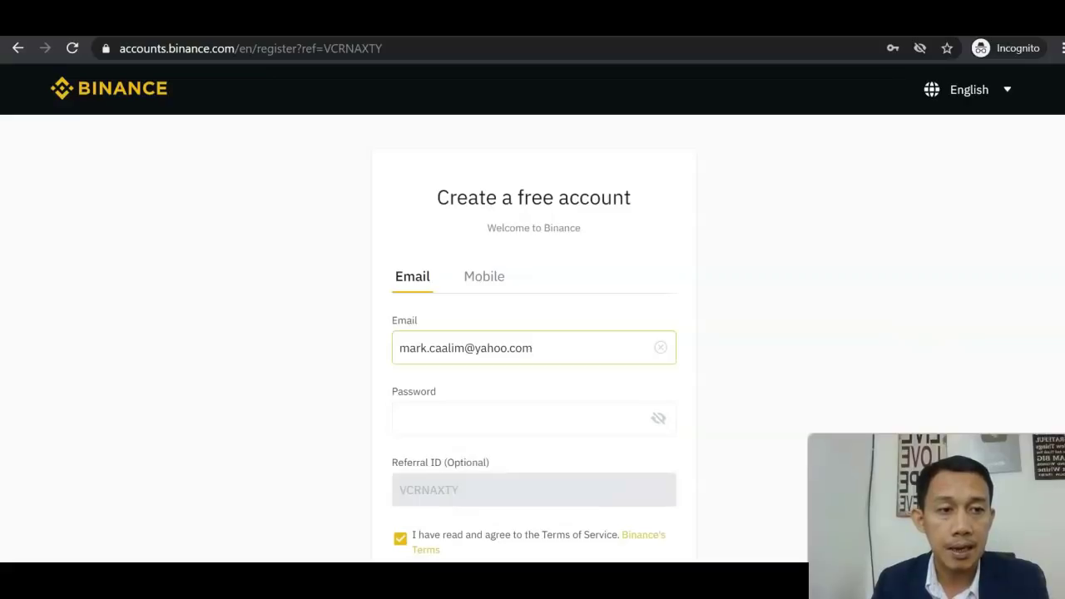
{"action": "scroll", "coordinate": [634, 437], "scroll_direction": "down", "scroll_amount": 2}
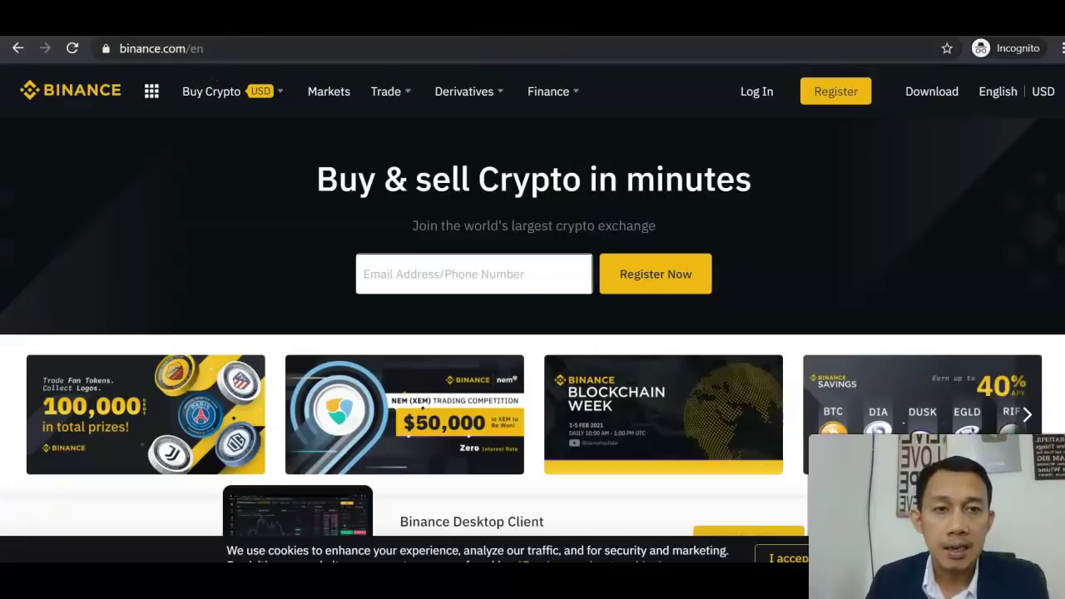
Step: Fill the log-in form from the first saved Chrome login and submit it
{"action": "left_click", "coordinate": [769, 93]}
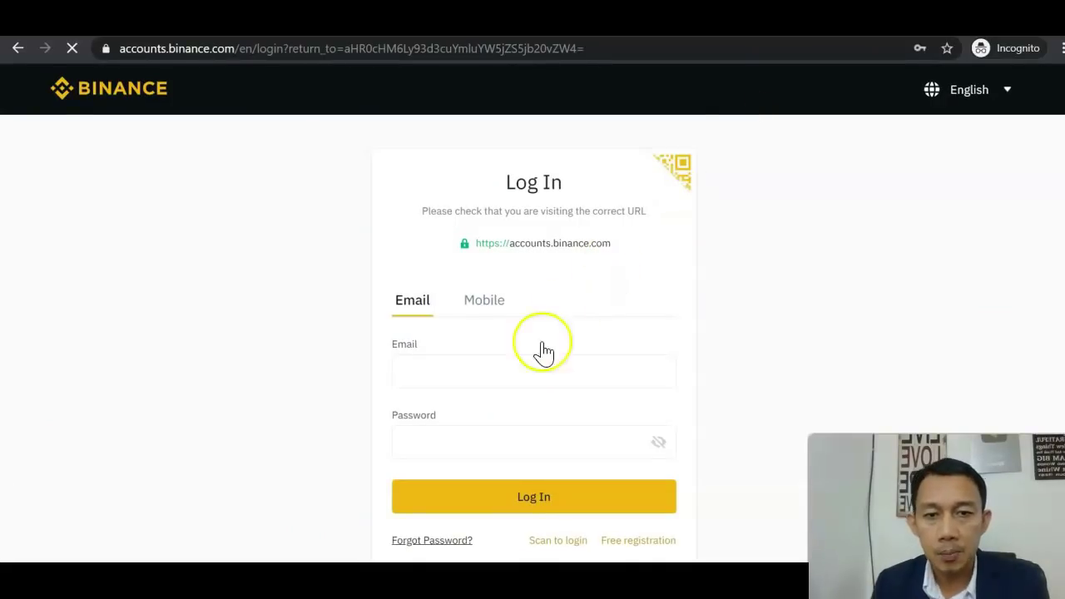
{"action": "left_click", "coordinate": [529, 369]}
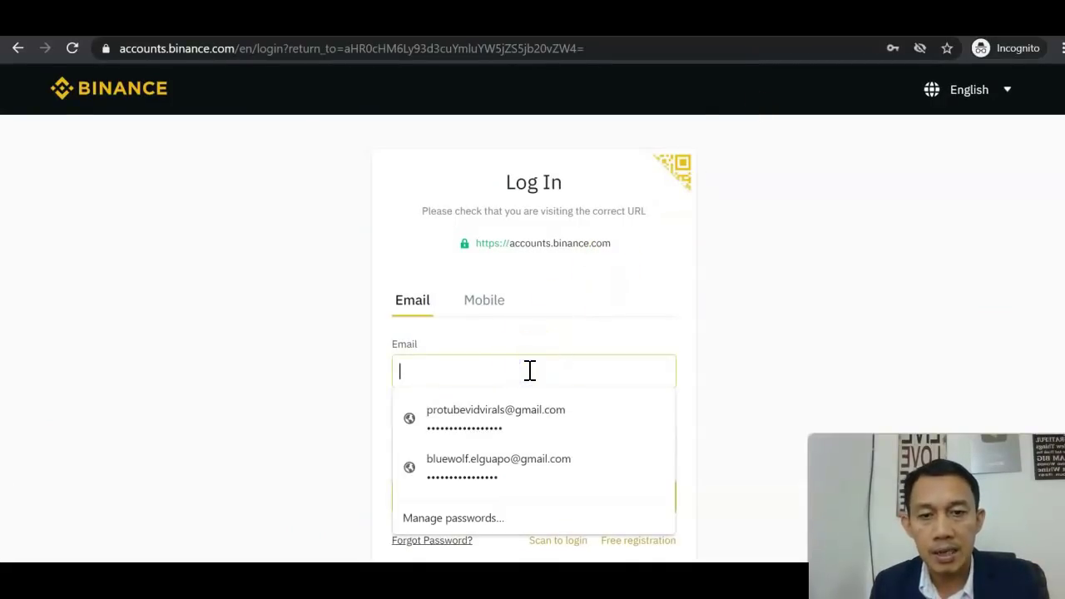
{"action": "left_click", "coordinate": [729, 364]}
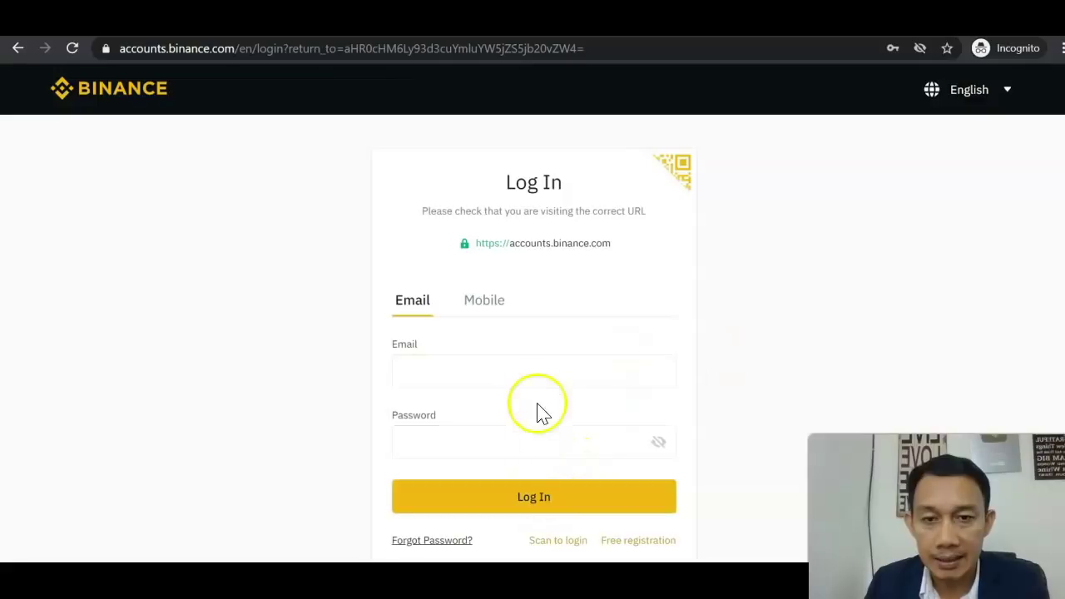
{"action": "left_click", "coordinate": [538, 376]}
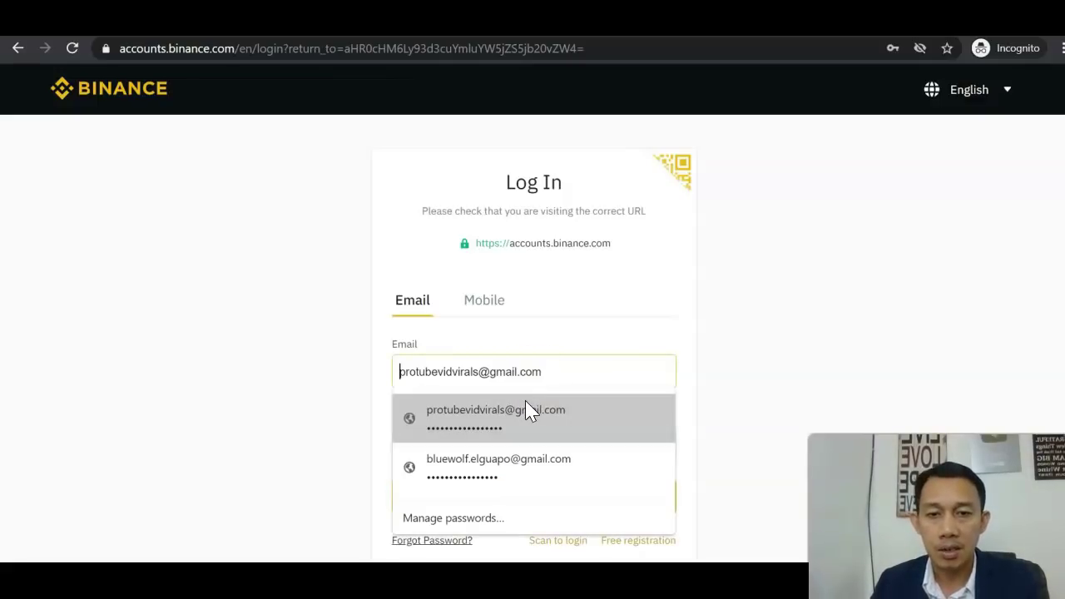
{"action": "left_click", "coordinate": [525, 400]}
{"action": "left_click", "coordinate": [520, 502]}
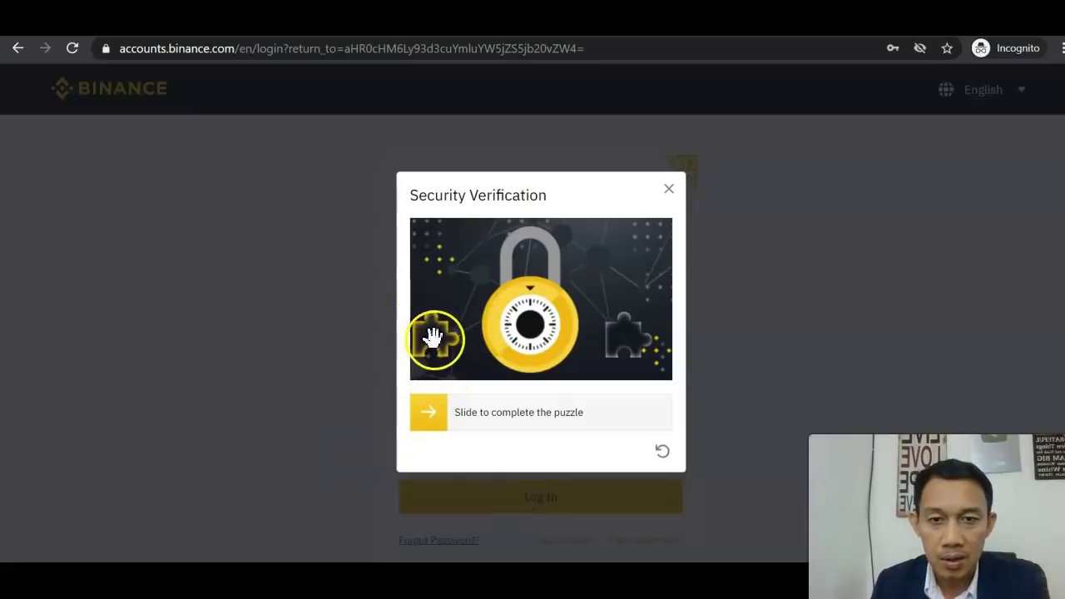
Step: Slide the puzzle piece into place to pass the security verification
{"action": "left_click_drag", "start_coordinate": [424, 420], "coordinate": [626, 416]}
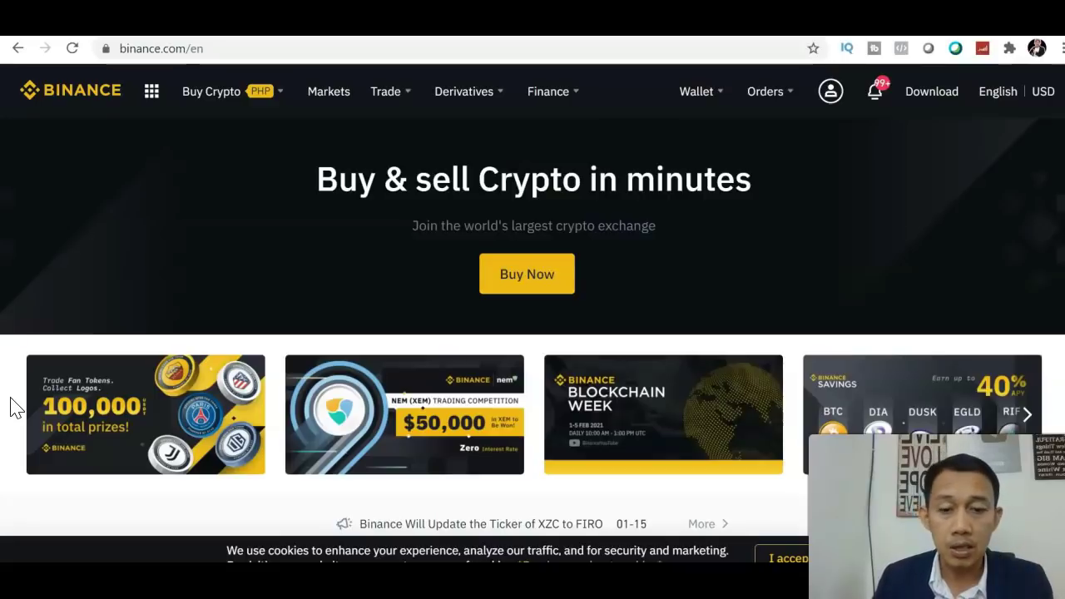
Step: Open Security from the profile menu and review the account-security progress
{"action": "mouse_move", "coordinate": [808, 92]}
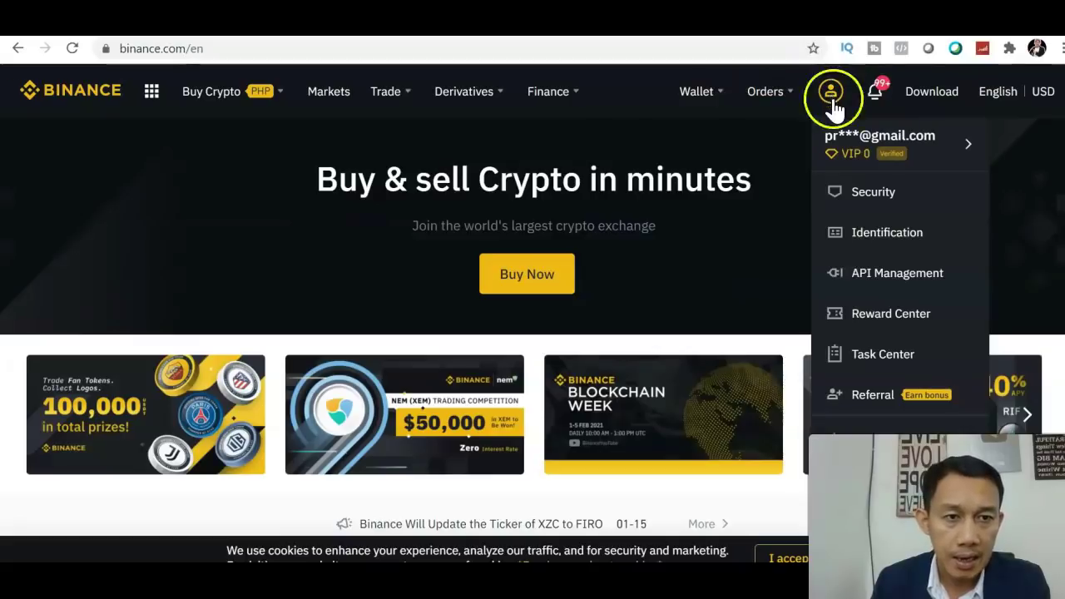
{"action": "left_click", "coordinate": [867, 198]}
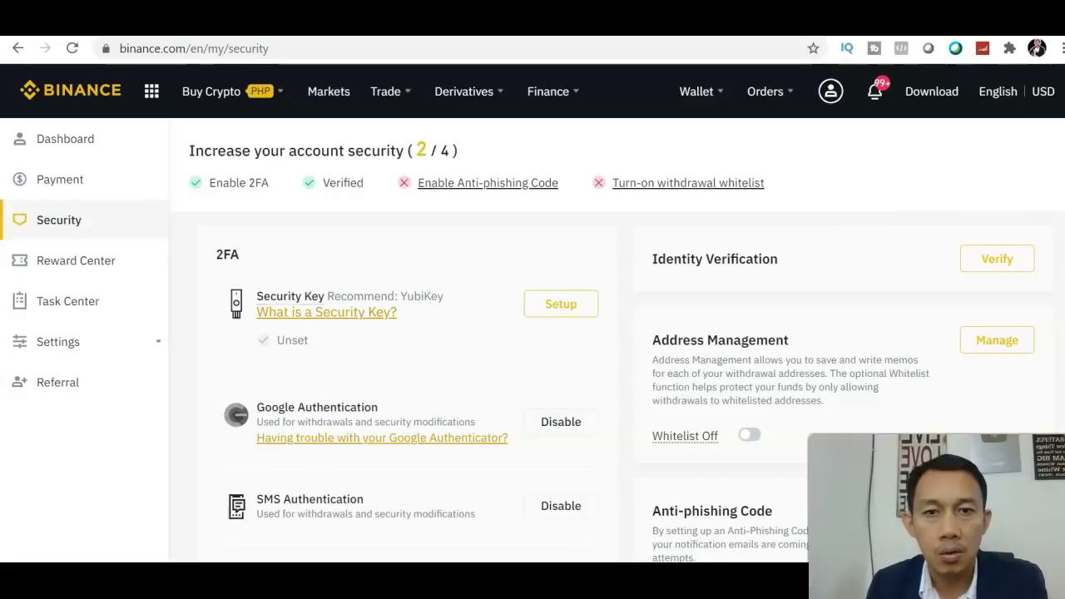
{"action": "scroll", "coordinate": [532, 332], "scroll_direction": "down", "scroll_amount": 1}
{"action": "scroll", "coordinate": [533, 333], "scroll_direction": "up", "scroll_amount": 1}
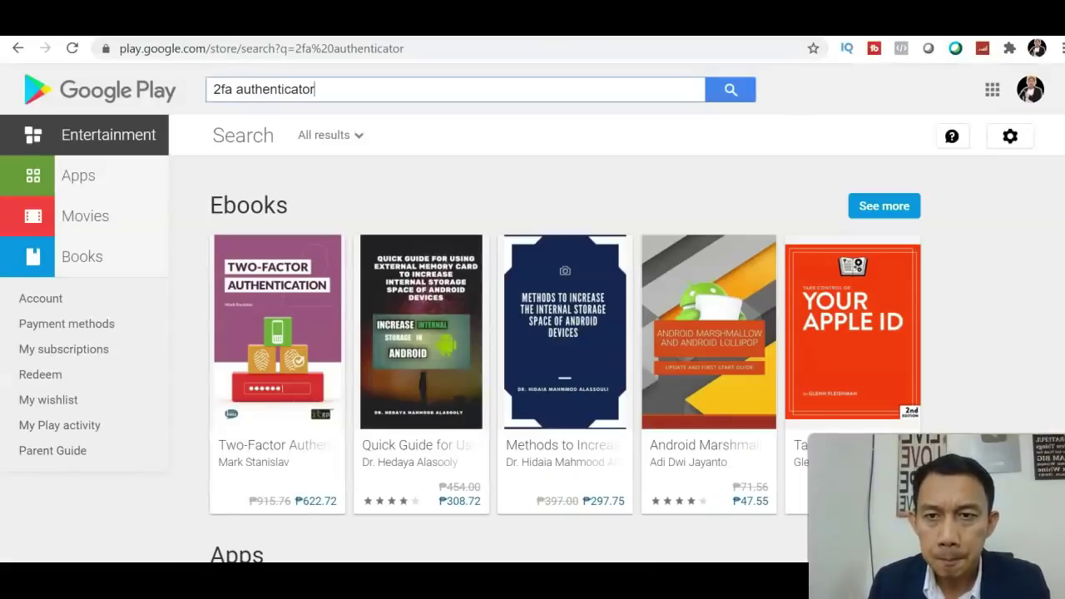
Step: Browse Google Play's '2fa authenticator' results down to the authenticator apps row
{"action": "left_click", "coordinate": [342, 81]}
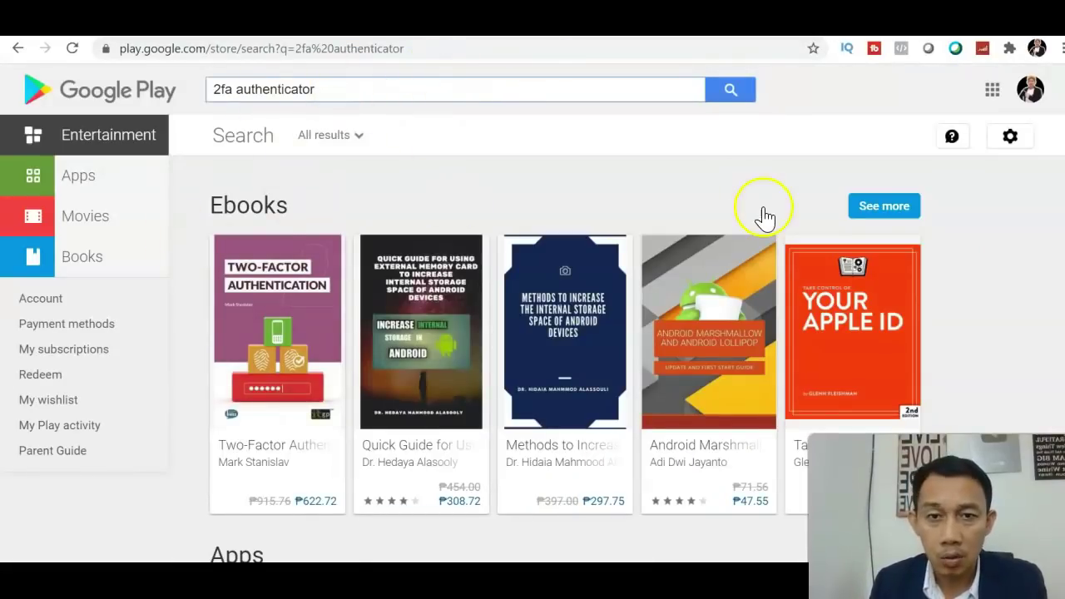
{"action": "scroll", "coordinate": [743, 185], "scroll_direction": "down", "scroll_amount": 3}
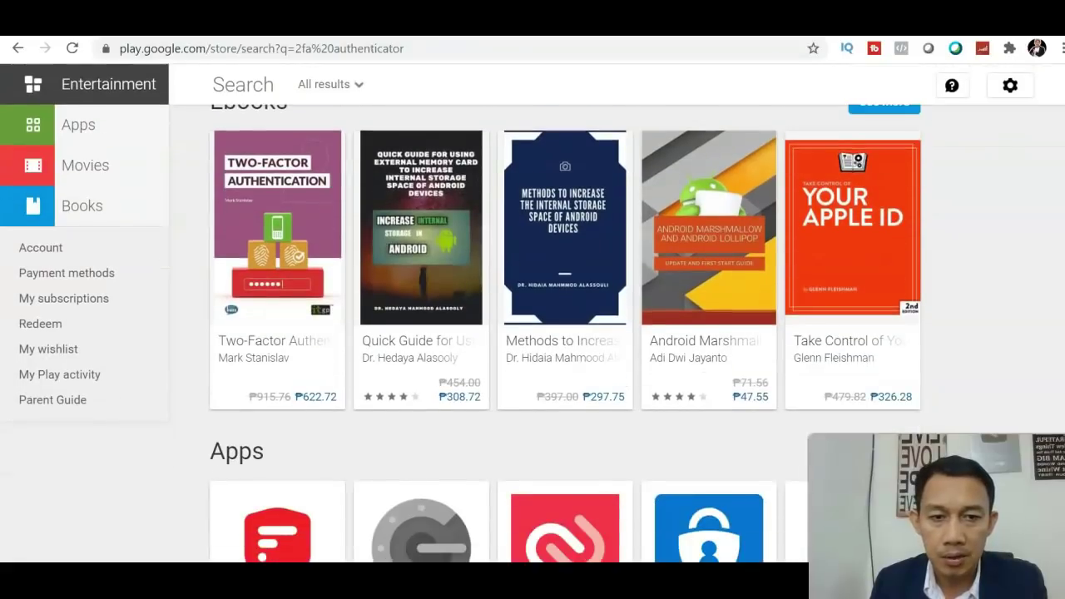
{"action": "scroll", "coordinate": [533, 333], "scroll_direction": "down", "scroll_amount": 2}
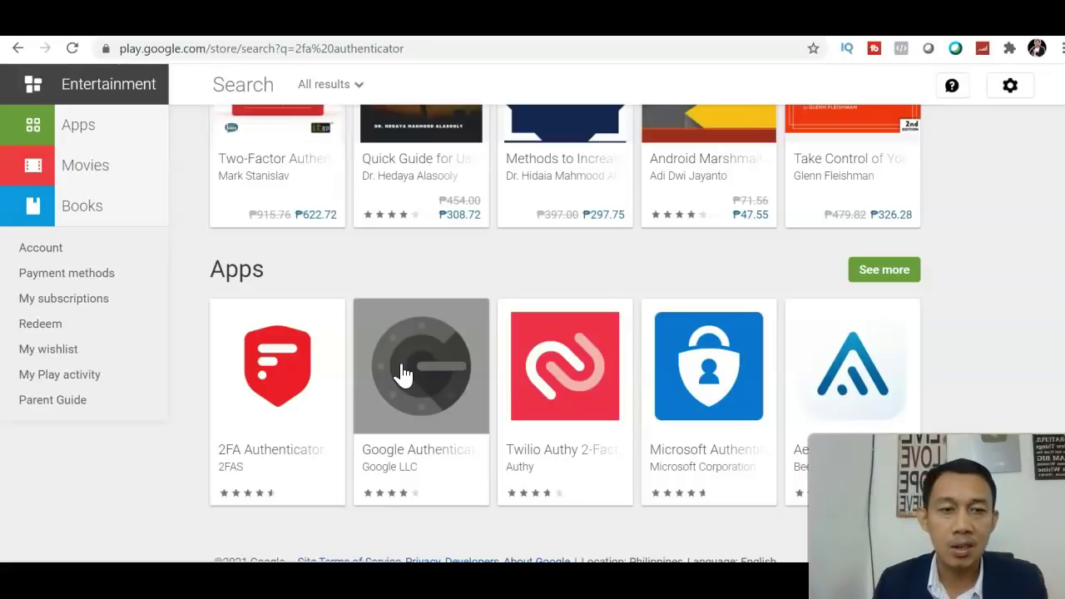
{"action": "scroll", "coordinate": [799, 208], "scroll_direction": "up", "scroll_amount": 4}
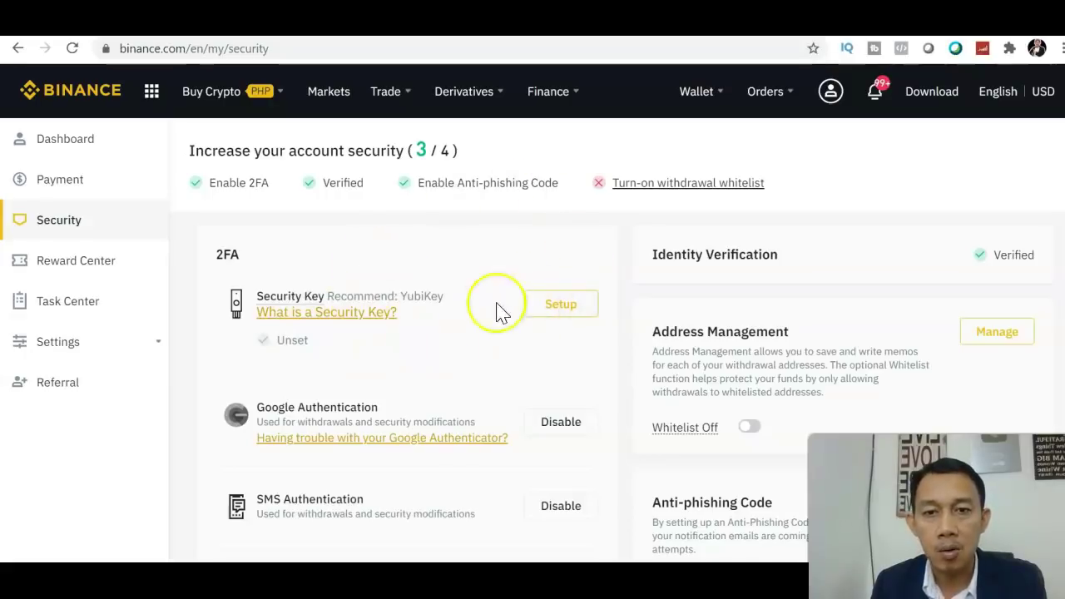
Step: Review the 2FA, Identity Verification and Anti-phishing Code sections at 3/4 security
{"action": "mouse_move", "coordinate": [293, 291]}
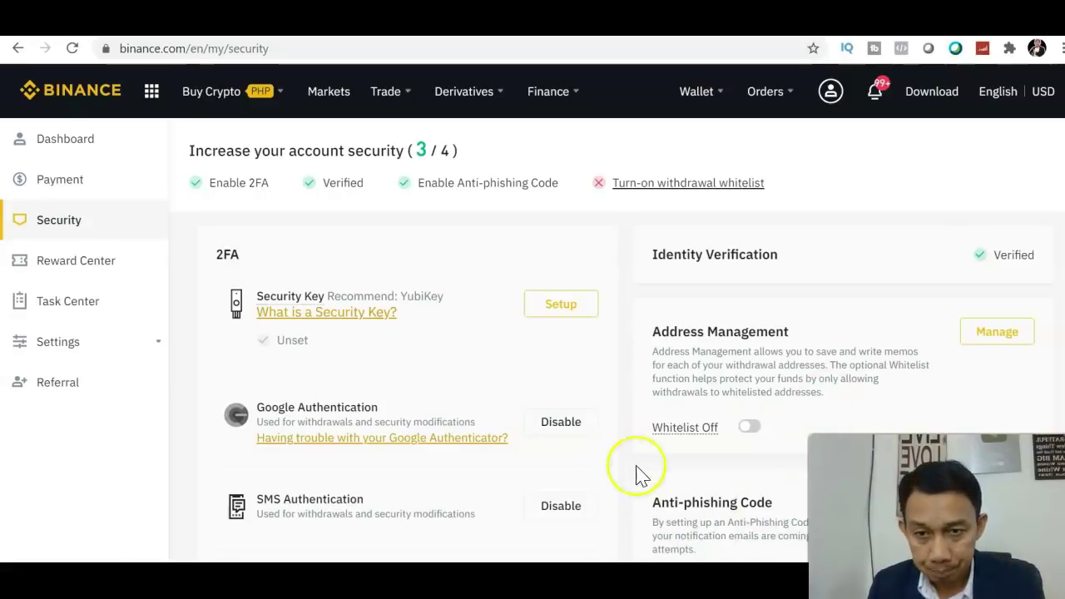
{"action": "scroll", "coordinate": [533, 312], "scroll_direction": "down", "scroll_amount": 1}
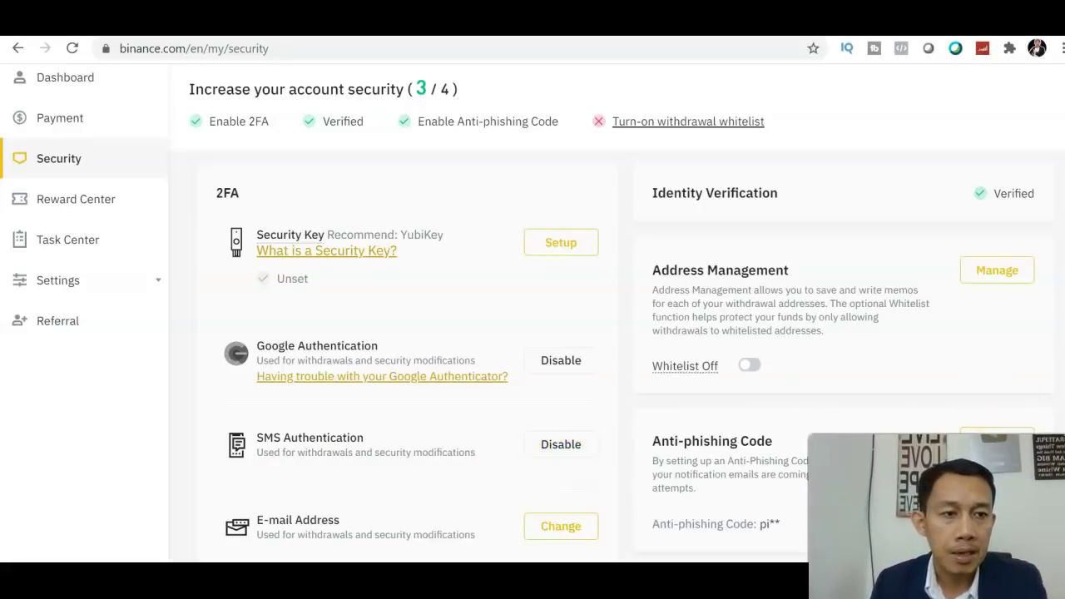
{"action": "scroll", "coordinate": [744, 230], "scroll_direction": "up", "scroll_amount": 1}
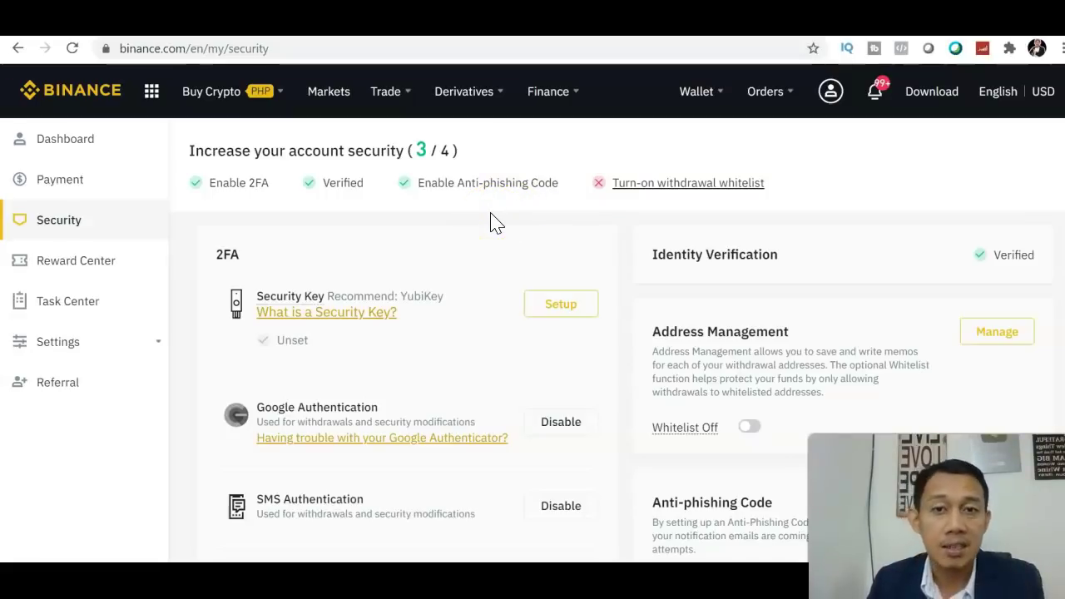
Step: Check the withdrawal whitelist option, then go back to the Binance homepage via the logo
{"action": "left_click", "coordinate": [626, 185]}
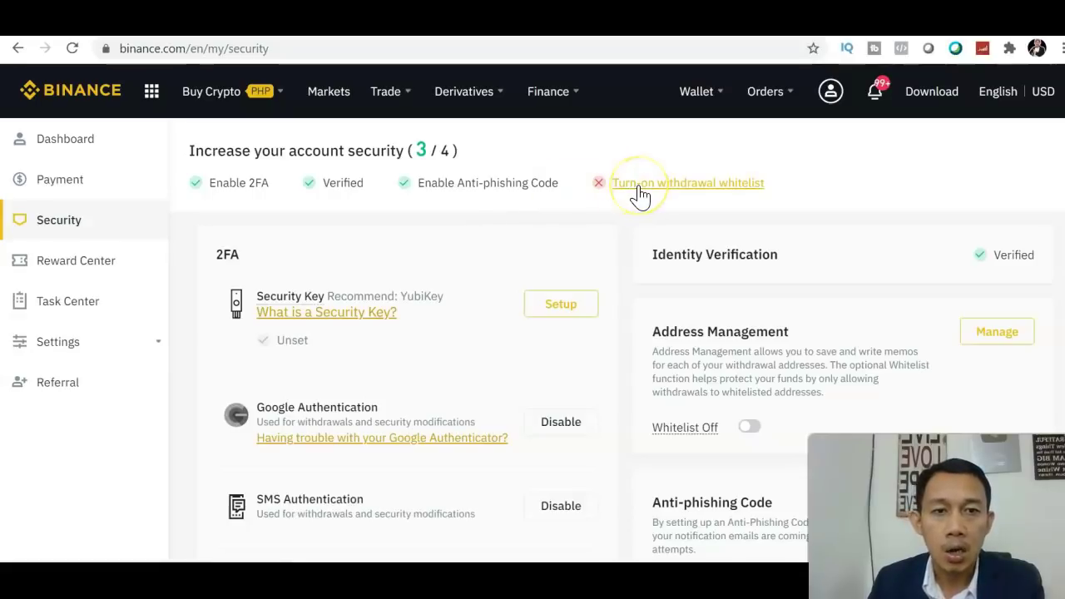
{"action": "left_click", "coordinate": [635, 214]}
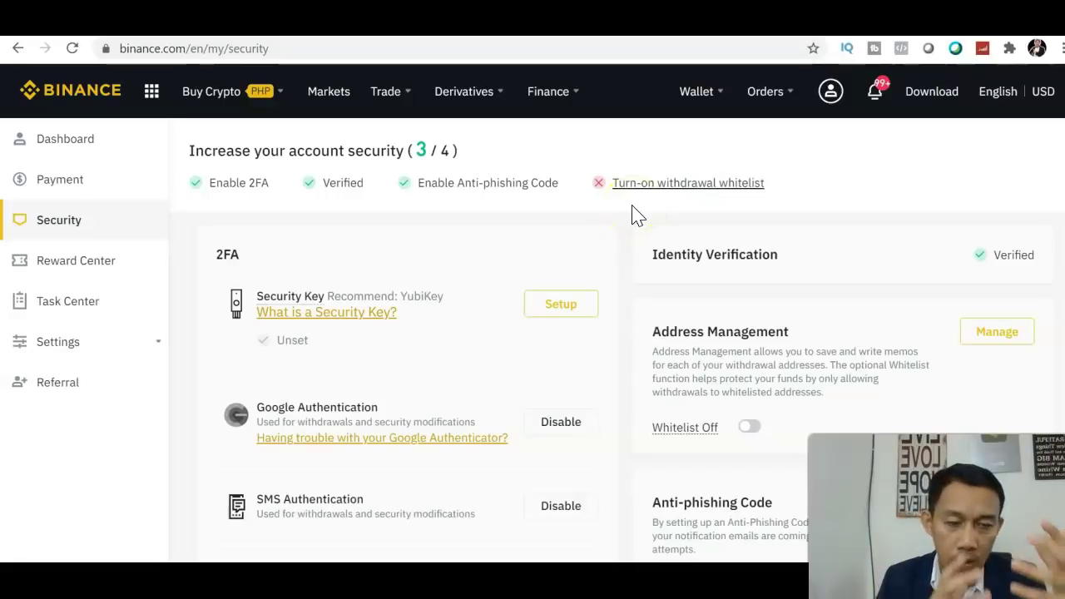
{"action": "left_click", "coordinate": [688, 196]}
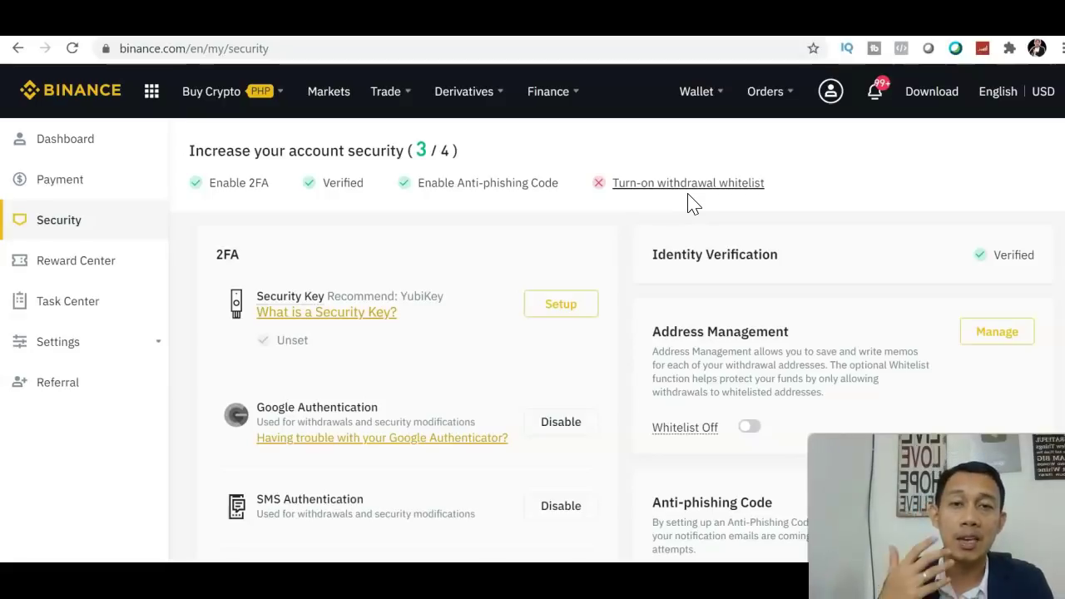
{"action": "left_click", "coordinate": [69, 98]}
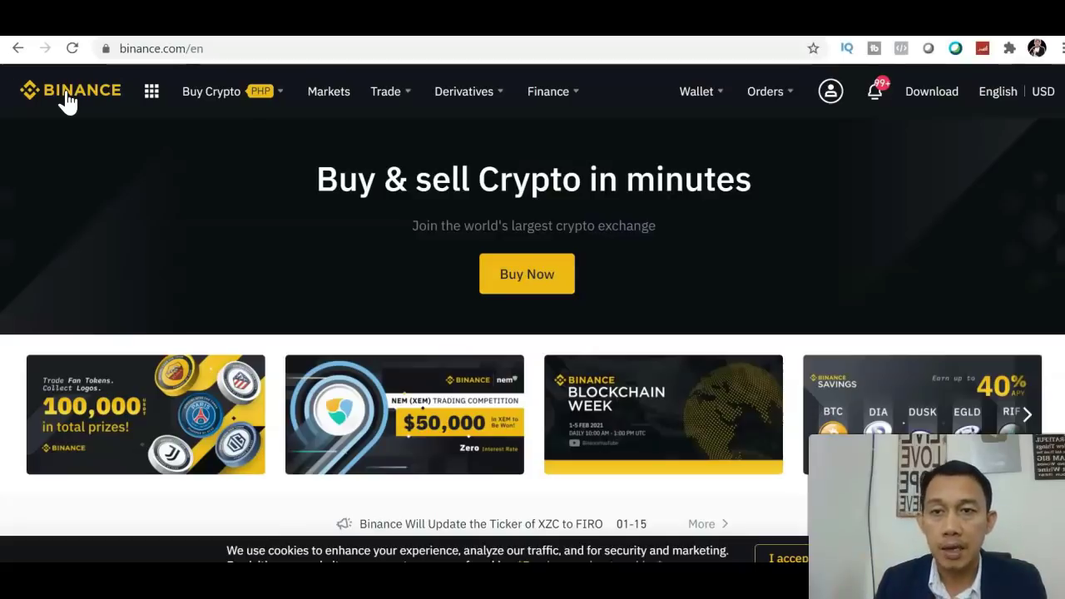
Step: Open P2P Trading from the Buy Crypto menu to see USDT offers in PHP
{"action": "mouse_move", "coordinate": [233, 96]}
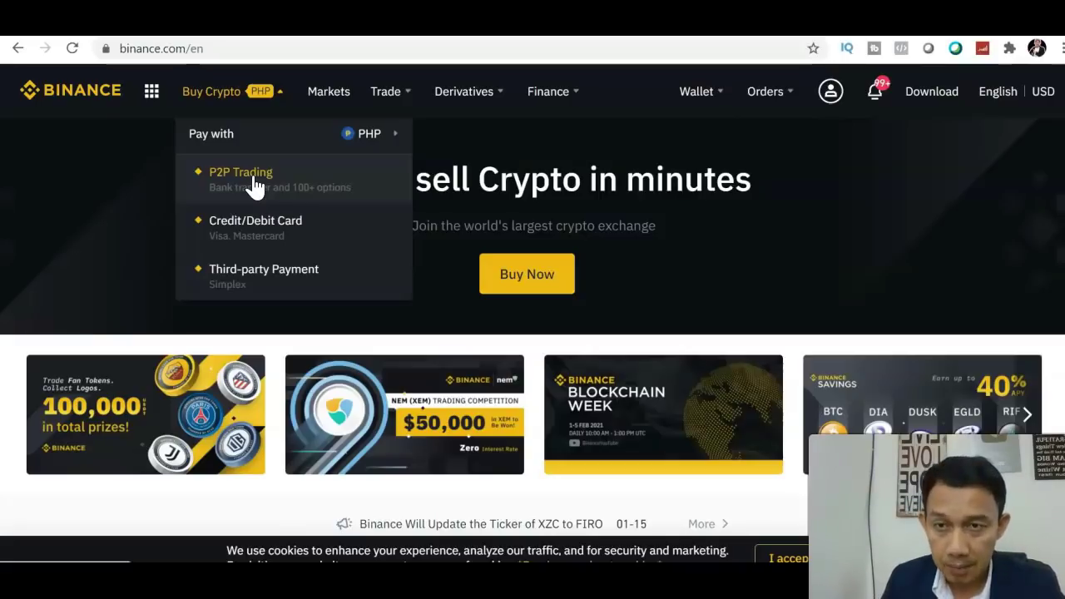
{"action": "left_click", "coordinate": [265, 174]}
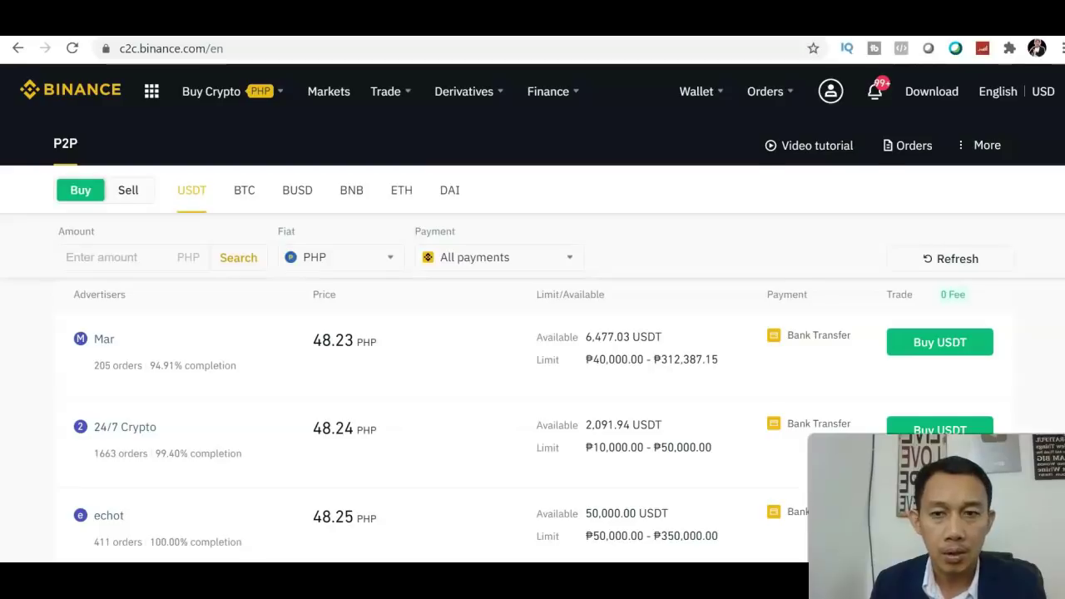
{"action": "scroll", "coordinate": [532, 333], "scroll_direction": "down", "scroll_amount": 3}
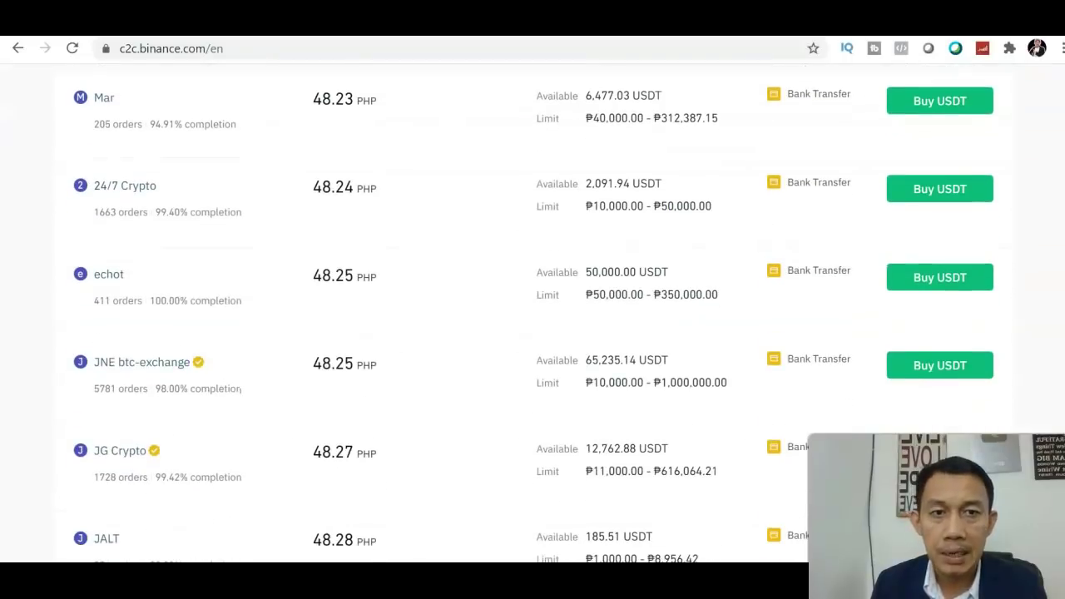
{"action": "scroll", "coordinate": [532, 333], "scroll_direction": "up", "scroll_amount": 3}
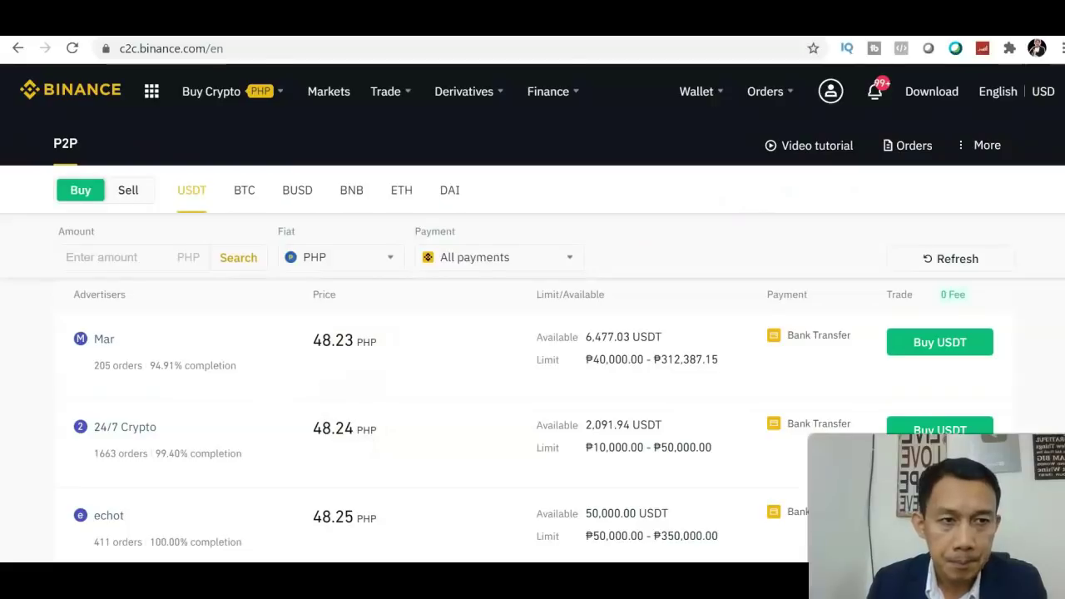
{"action": "scroll", "coordinate": [533, 332], "scroll_direction": "down", "scroll_amount": 4}
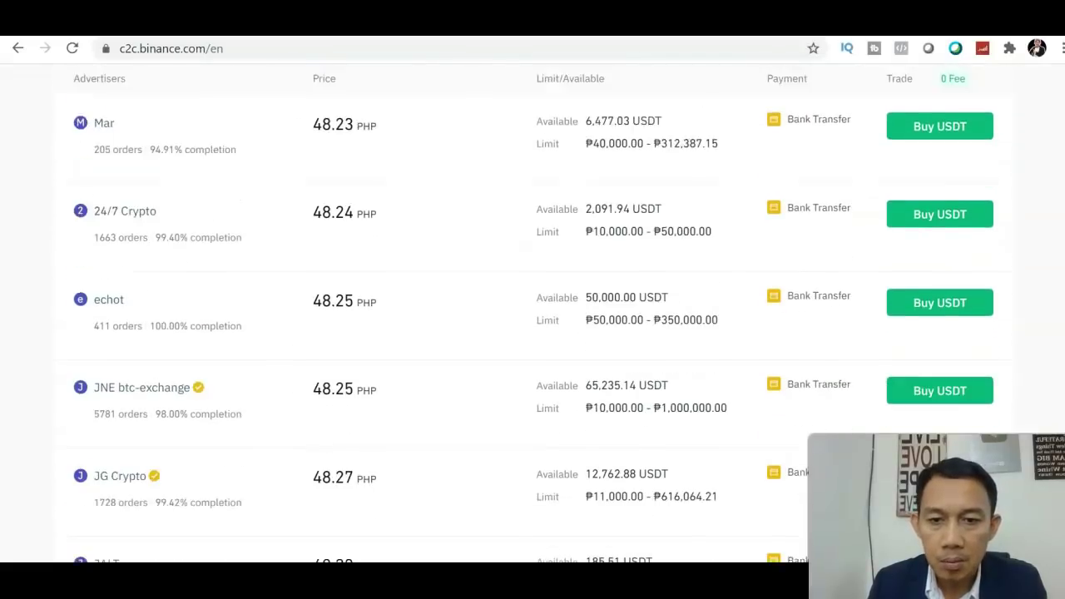
{"action": "scroll", "coordinate": [533, 333], "scroll_direction": "up", "scroll_amount": 2}
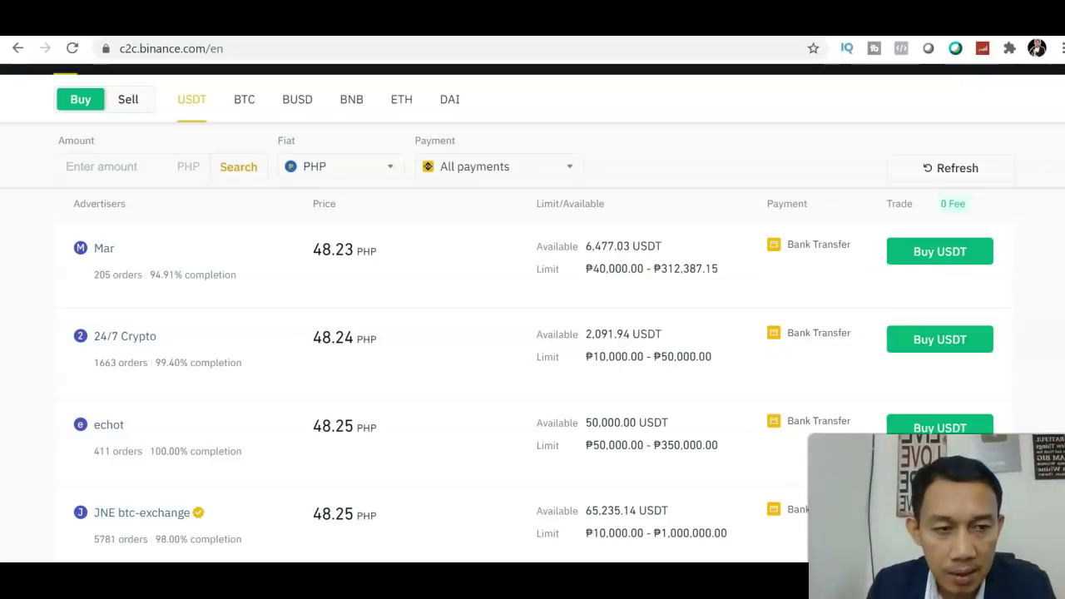
{"action": "scroll", "coordinate": [449, 362], "scroll_direction": "down", "scroll_amount": 2}
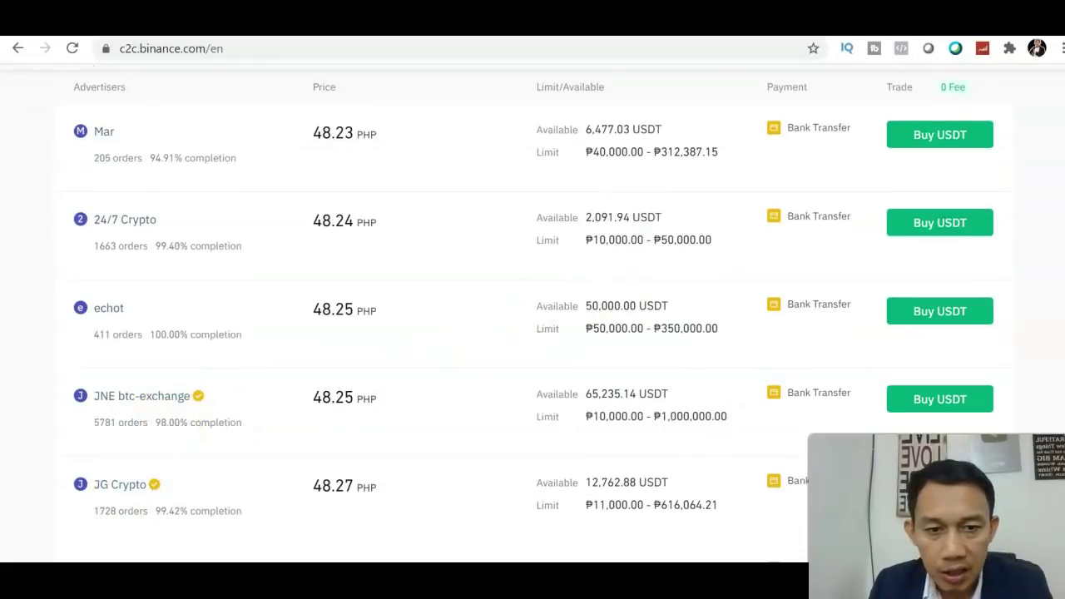
{"action": "scroll", "coordinate": [449, 316], "scroll_direction": "down", "scroll_amount": 1}
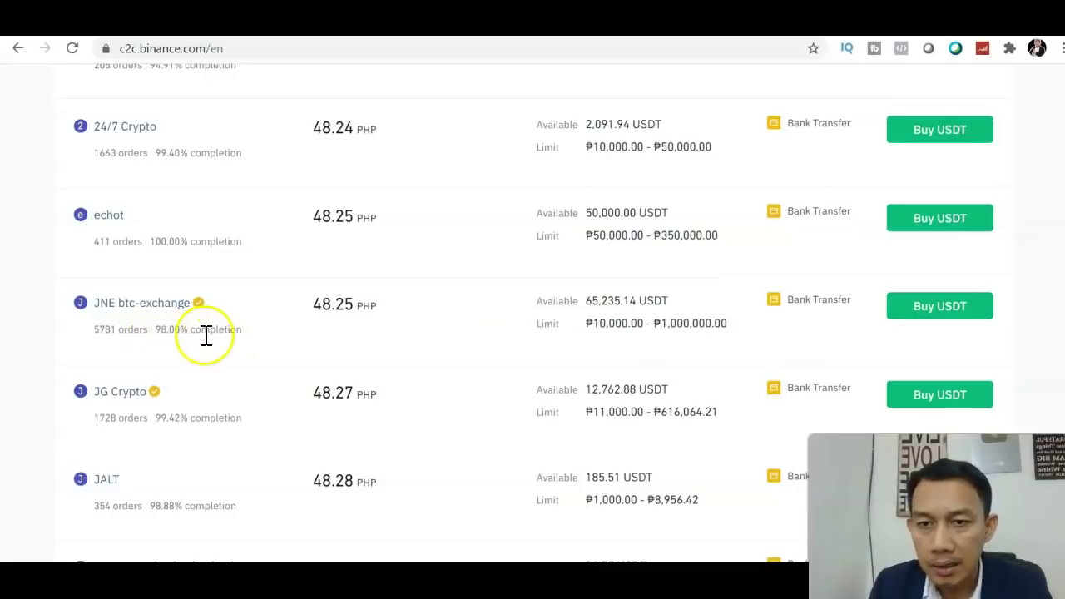
{"action": "scroll", "coordinate": [585, 316], "scroll_direction": "down", "scroll_amount": 4}
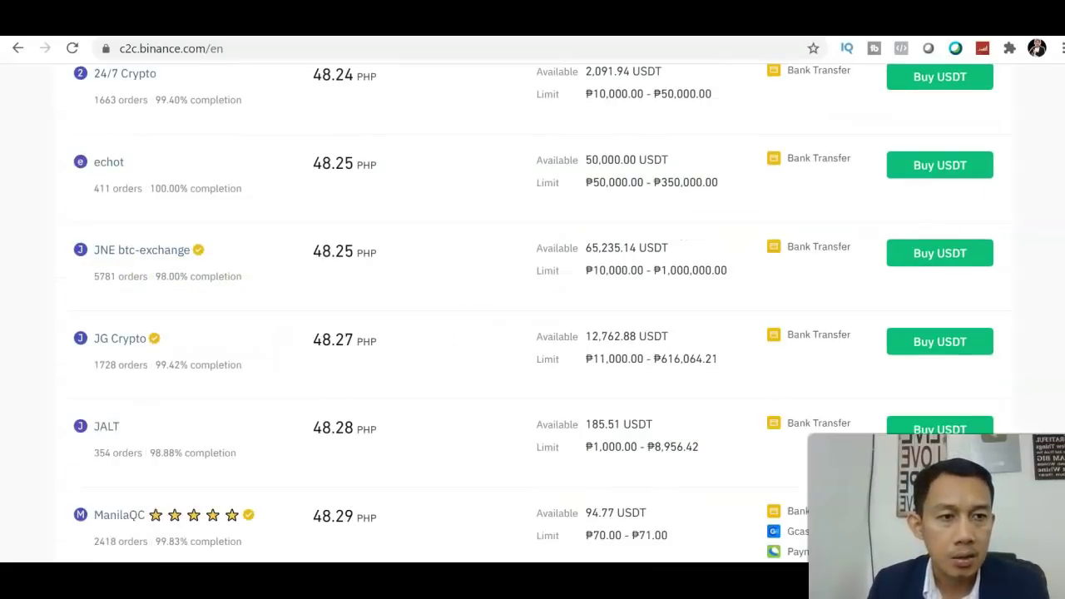
{"action": "scroll", "coordinate": [533, 316], "scroll_direction": "down", "scroll_amount": 2}
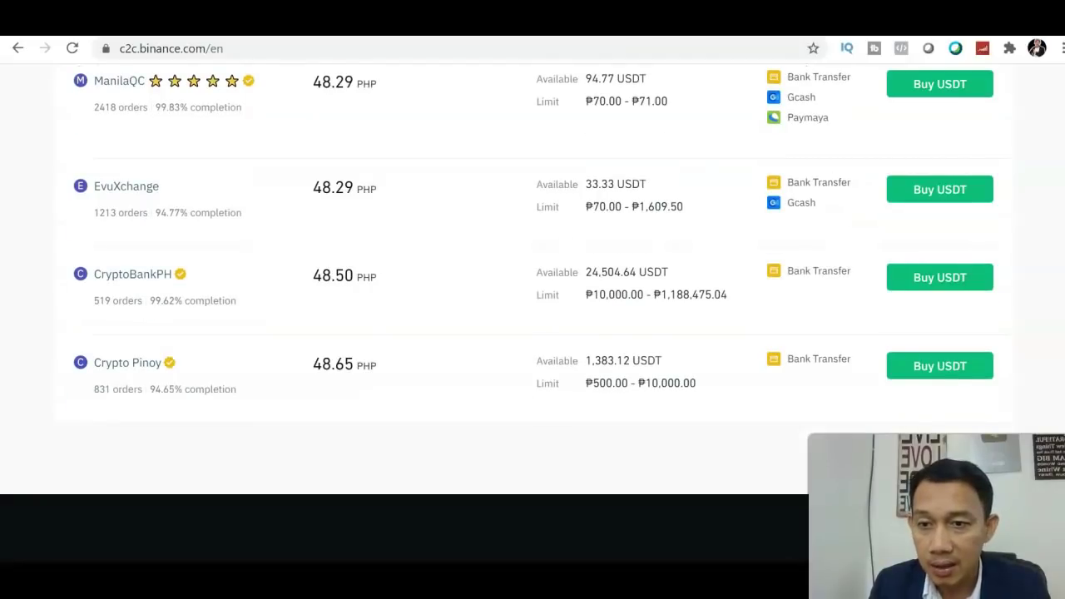
{"action": "scroll", "coordinate": [533, 317], "scroll_direction": "up", "scroll_amount": 3}
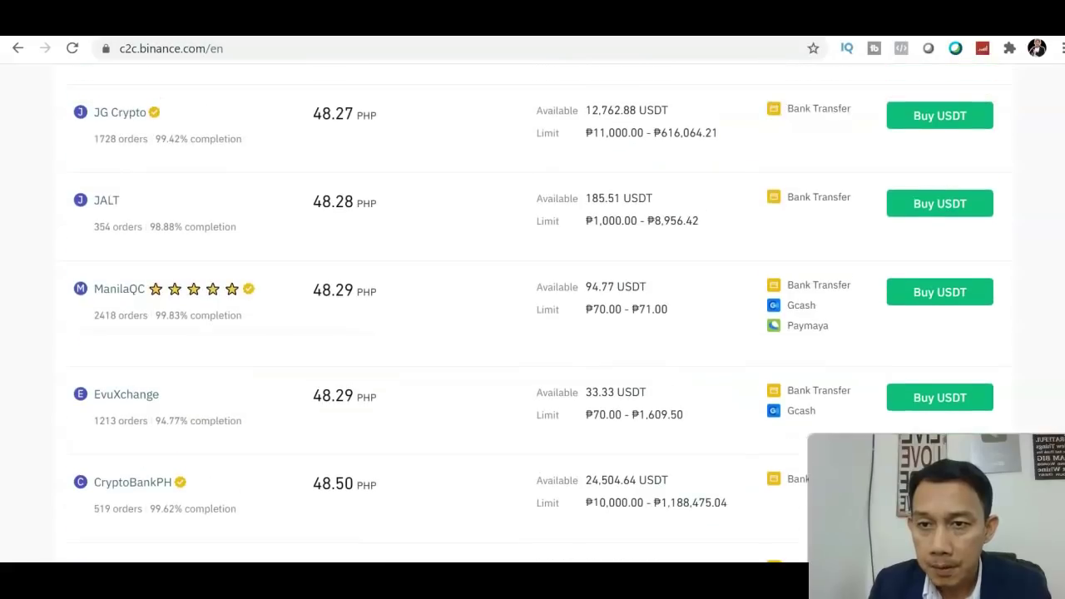
{"action": "scroll", "coordinate": [533, 316], "scroll_direction": "up", "scroll_amount": 1}
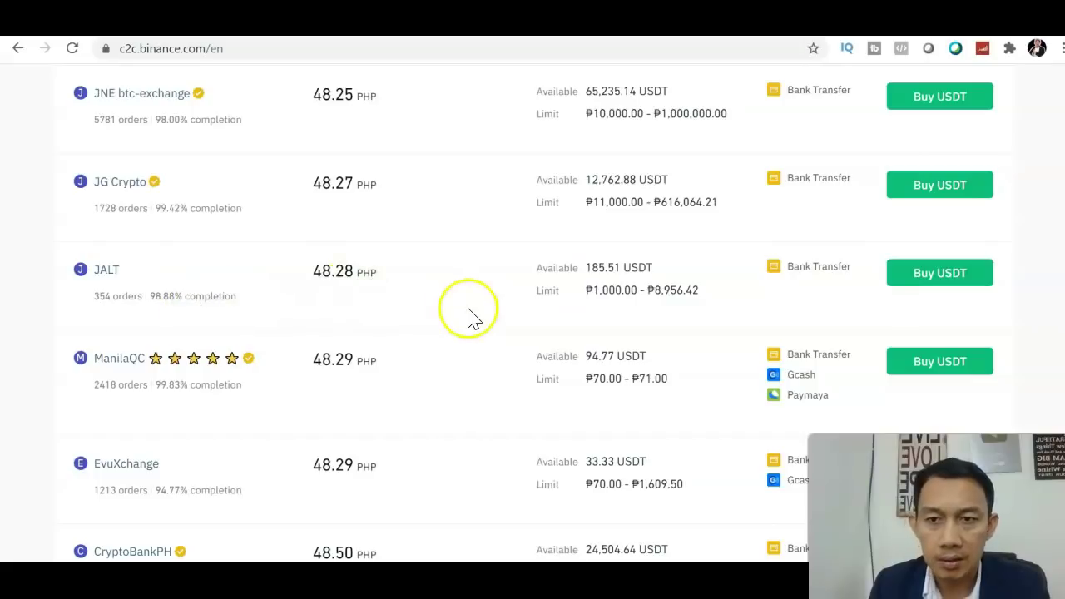
{"action": "scroll", "coordinate": [532, 322], "scroll_direction": "up", "scroll_amount": 1}
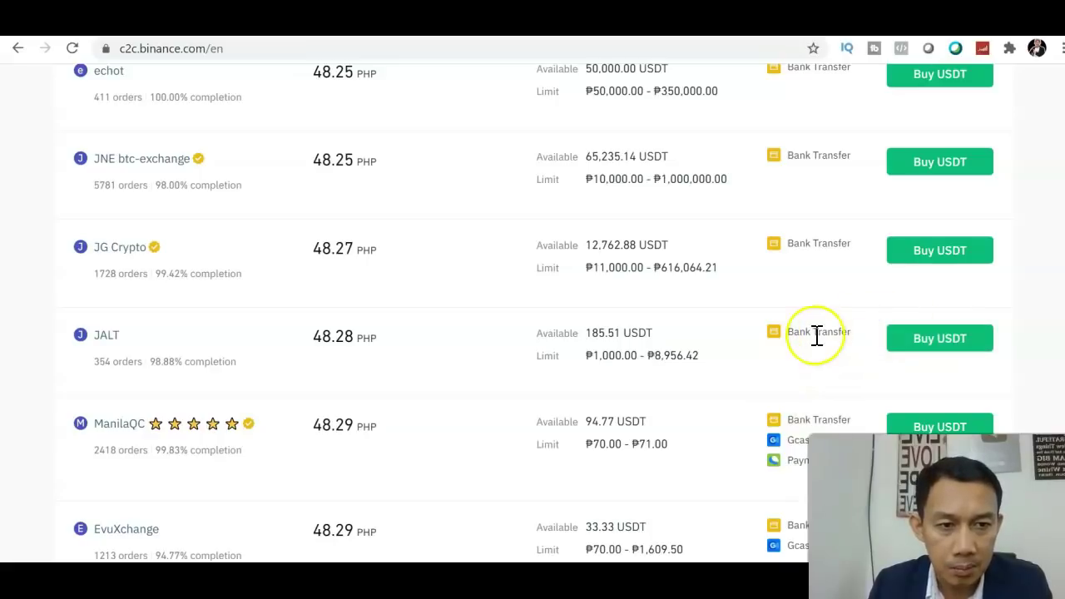
Step: Buy USDT from the 48.28 PHP offer, paying 1000 PHP for 20.71 USDT
{"action": "left_click", "coordinate": [904, 343]}
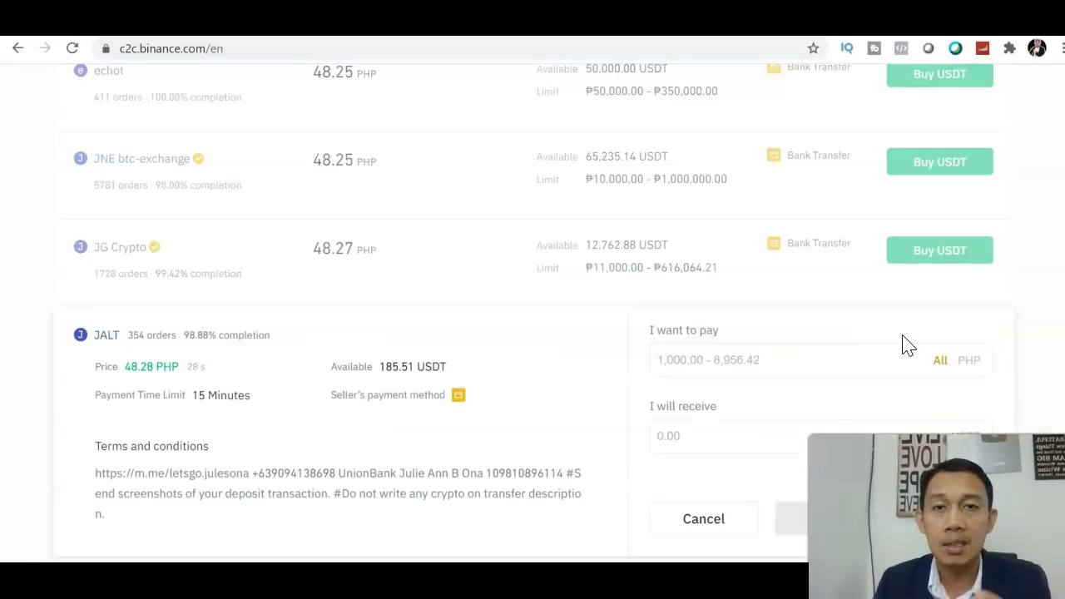
{"action": "scroll", "coordinate": [533, 312], "scroll_direction": "down", "scroll_amount": 2}
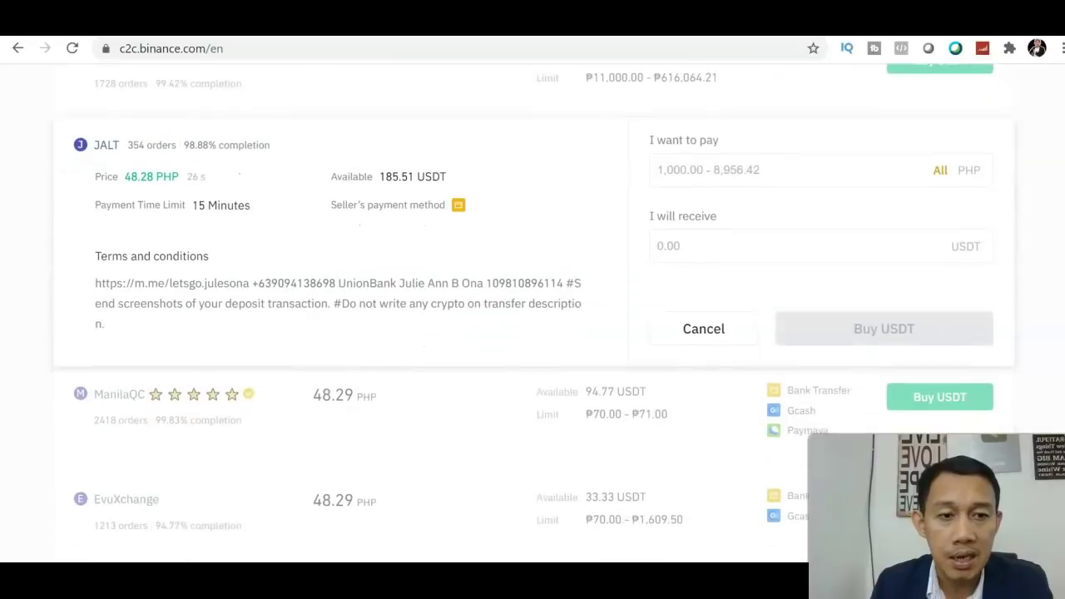
{"action": "left_click", "coordinate": [783, 200]}
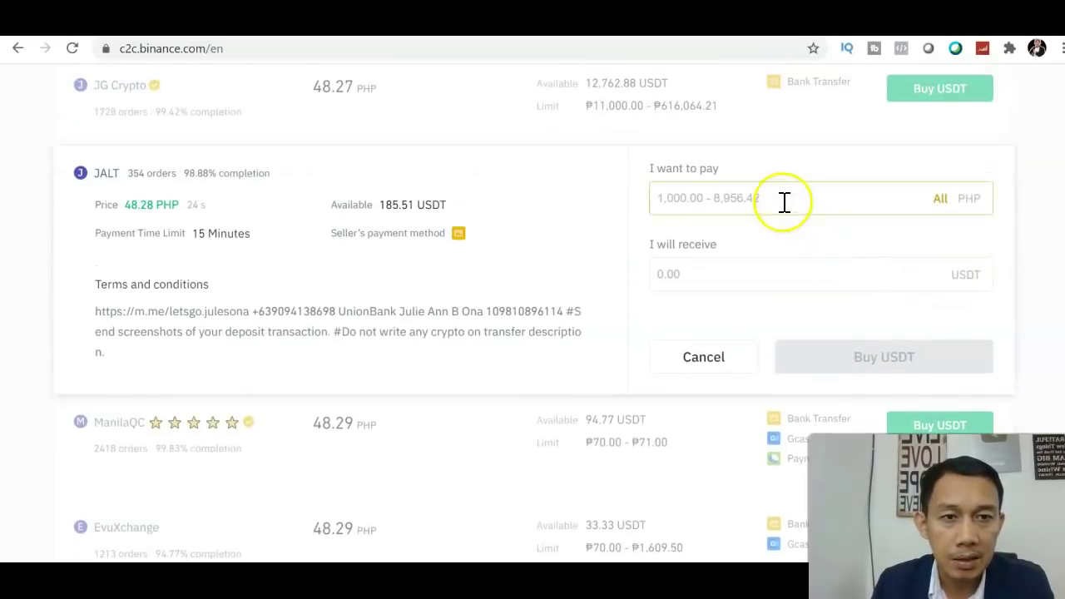
{"action": "type", "text": "100"}
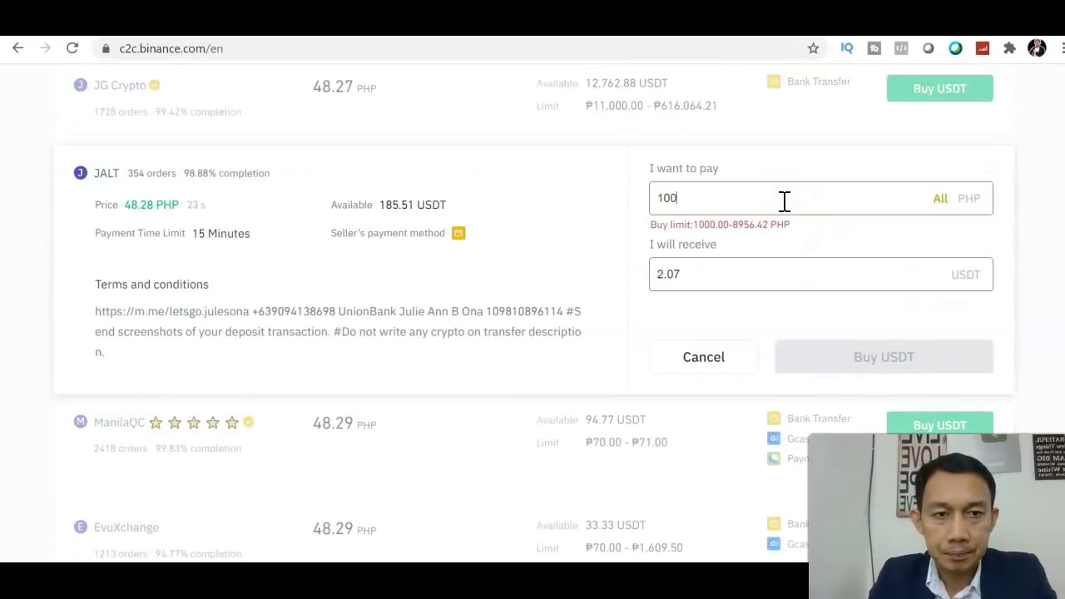
{"action": "type", "text": "0"}
{"action": "left_click", "coordinate": [808, 357]}
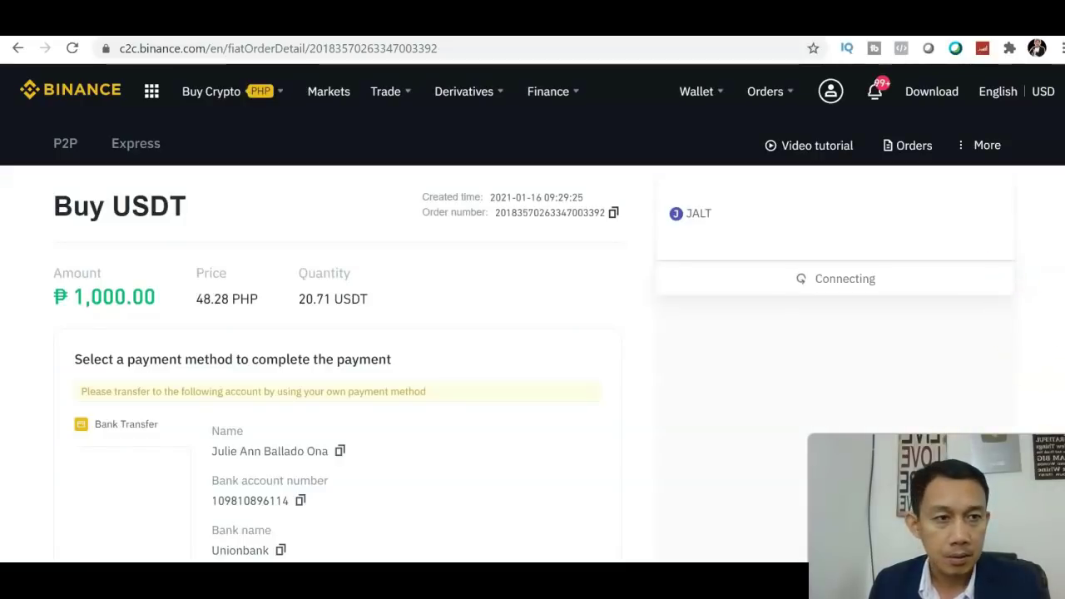
Step: Collapse the yellow third-party bank account warning and review the payment timer and seller chat
{"action": "scroll", "coordinate": [532, 333], "scroll_direction": "down", "scroll_amount": 2}
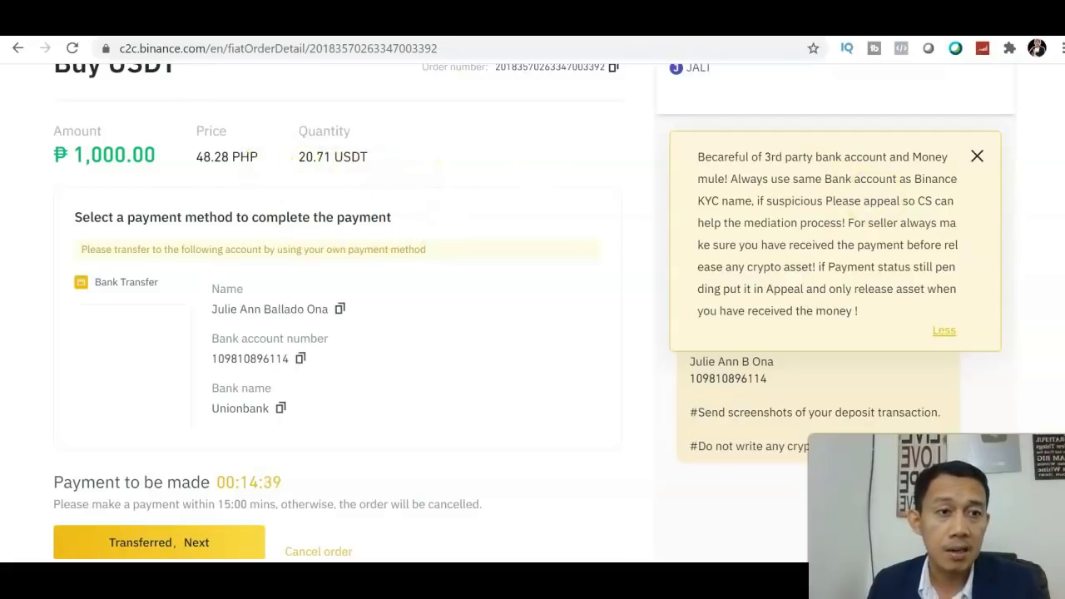
{"action": "scroll", "coordinate": [532, 332], "scroll_direction": "down", "scroll_amount": 1}
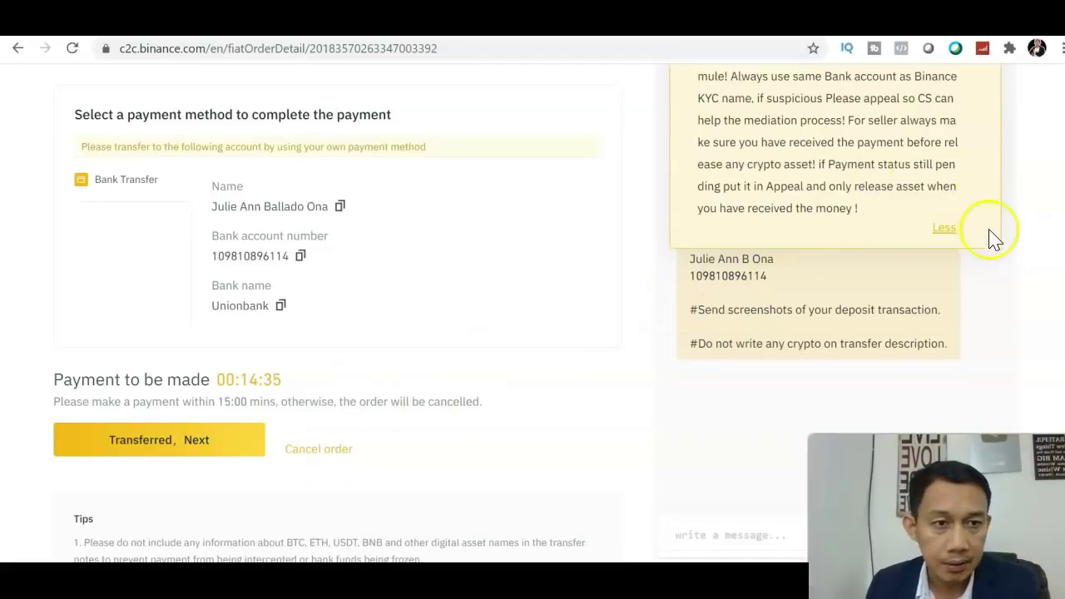
{"action": "left_click", "coordinate": [945, 232]}
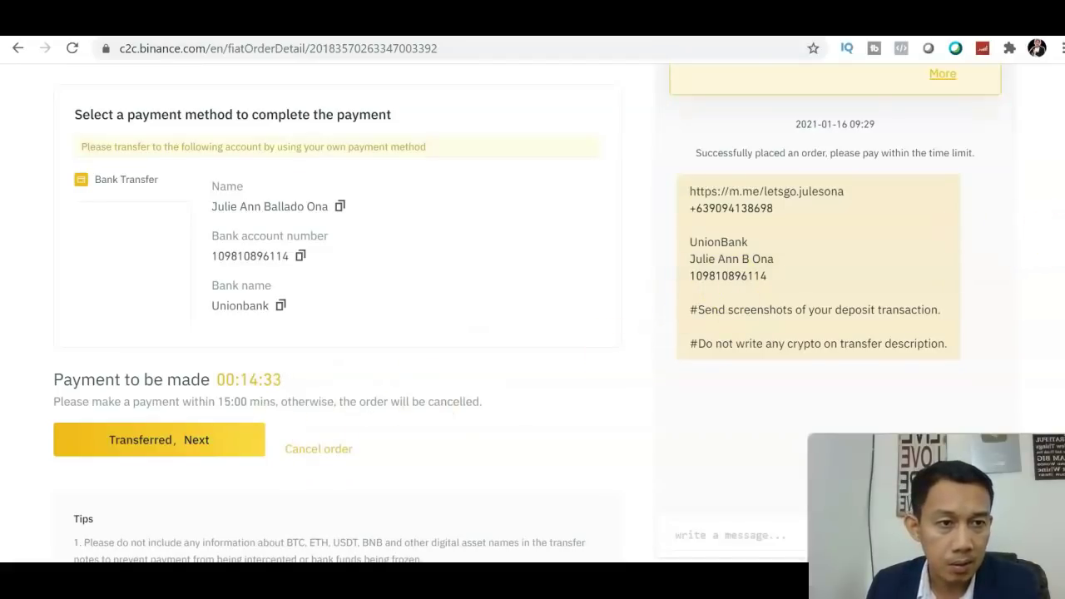
{"action": "scroll", "coordinate": [532, 333], "scroll_direction": "up", "scroll_amount": 1}
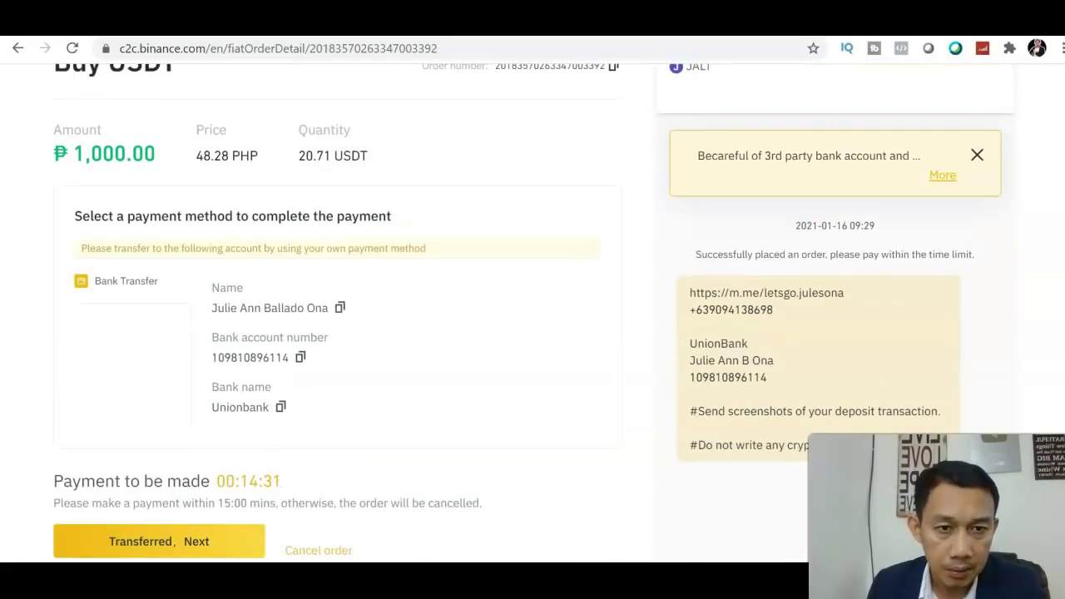
{"action": "scroll", "coordinate": [532, 333], "scroll_direction": "down", "scroll_amount": 1}
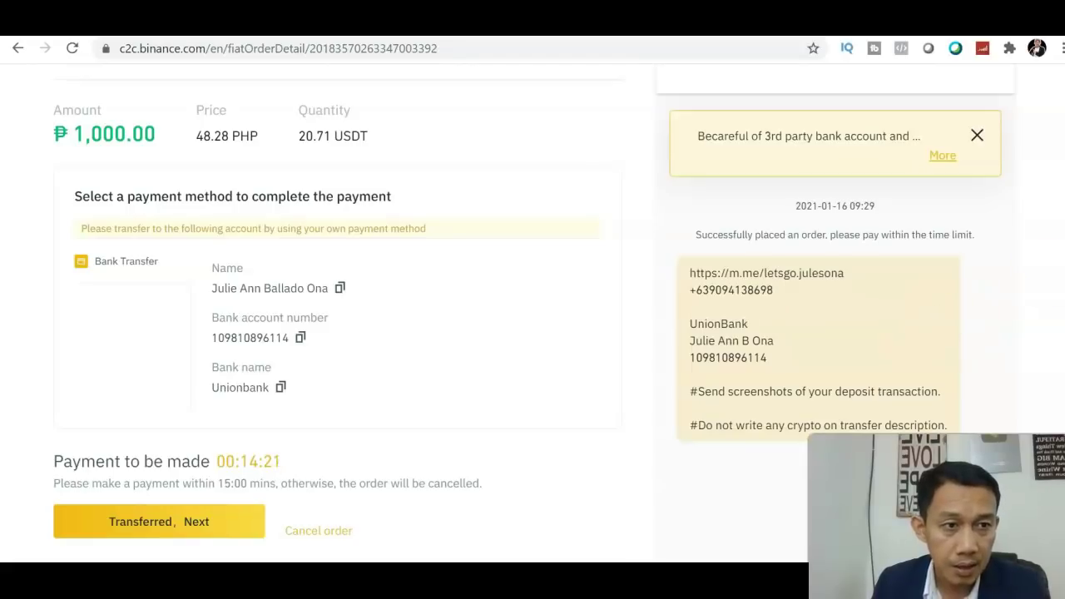
{"action": "scroll", "coordinate": [534, 304], "scroll_direction": "down", "scroll_amount": 1}
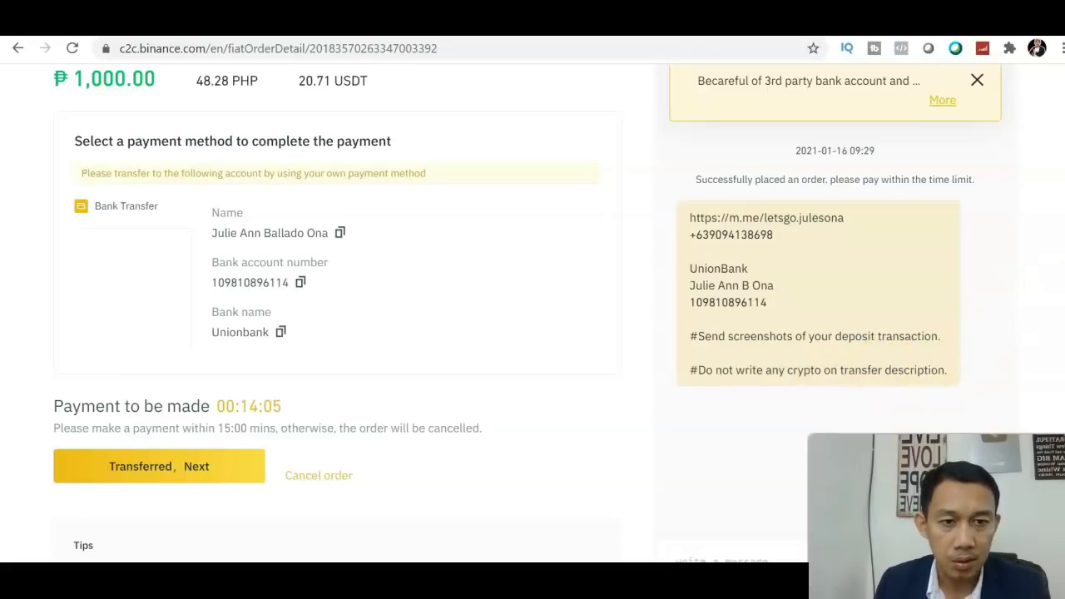
{"action": "scroll", "coordinate": [532, 316], "scroll_direction": "down", "scroll_amount": 2}
{"action": "scroll", "coordinate": [533, 316], "scroll_direction": "up", "scroll_amount": 2}
{"action": "scroll", "coordinate": [533, 316], "scroll_direction": "down", "scroll_amount": 1}
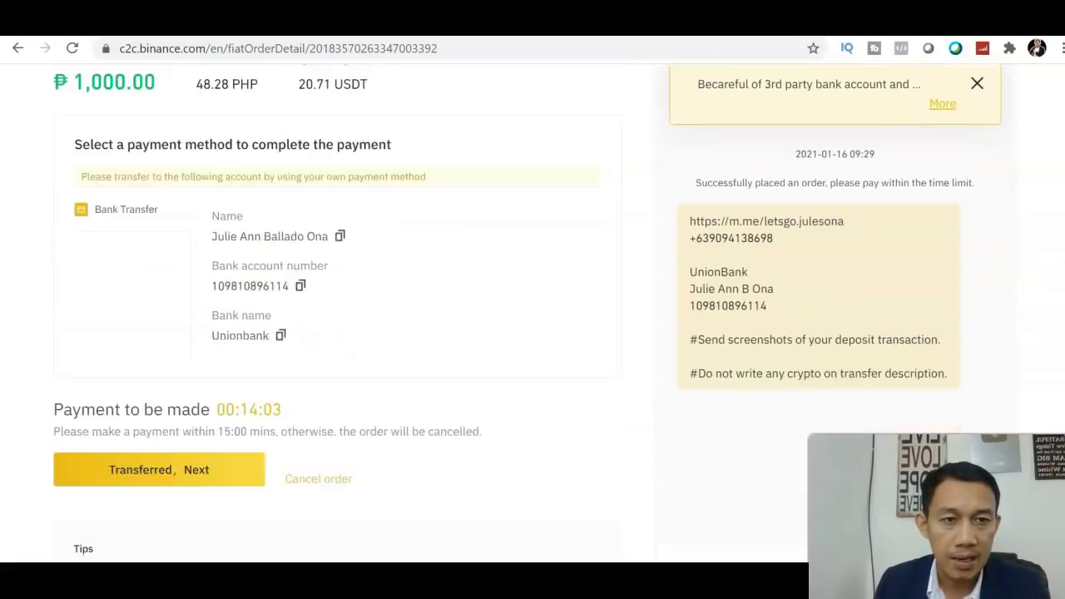
{"action": "scroll", "coordinate": [532, 316], "scroll_direction": "down", "scroll_amount": 1}
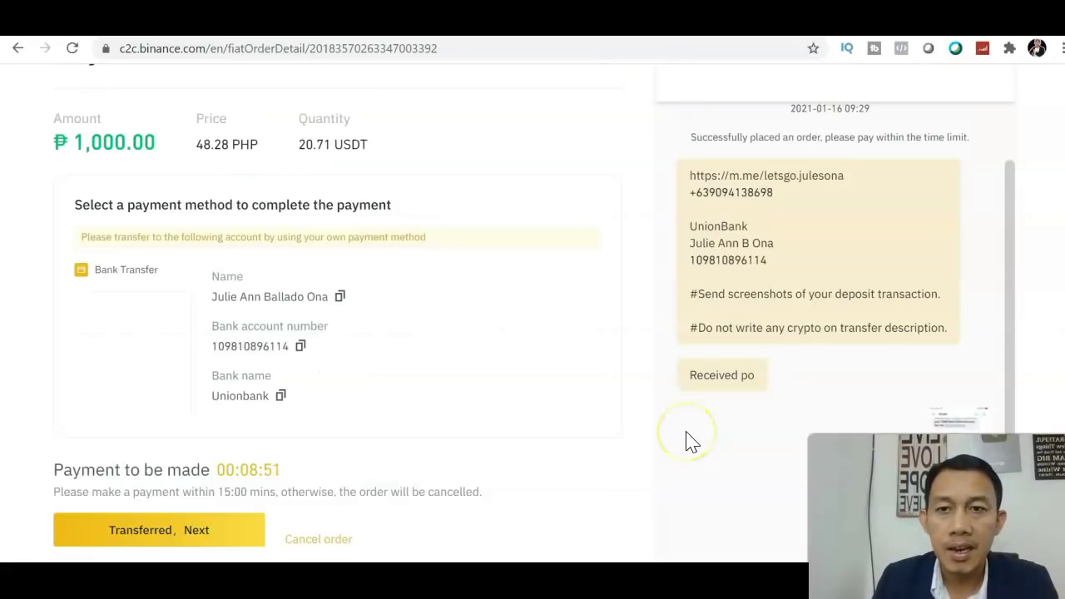
{"action": "scroll", "coordinate": [614, 316], "scroll_direction": "down", "scroll_amount": 1}
{"action": "scroll", "coordinate": [615, 316], "scroll_direction": "up", "scroll_amount": 2}
{"action": "scroll", "coordinate": [614, 316], "scroll_direction": "down", "scroll_amount": 2}
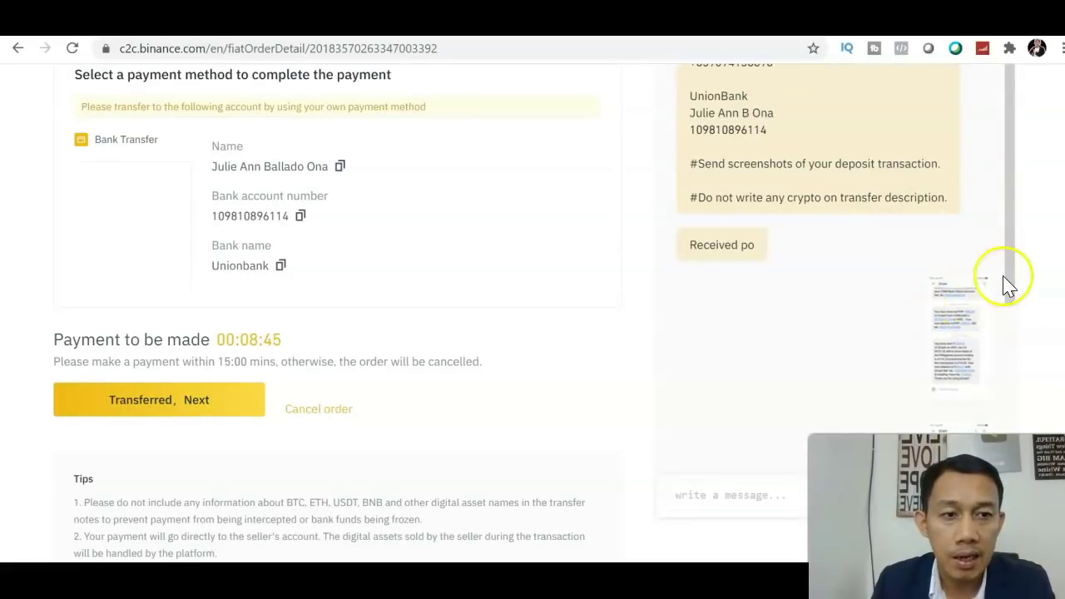
{"action": "left_click_drag", "start_coordinate": [1013, 258], "coordinate": [1003, 387]}
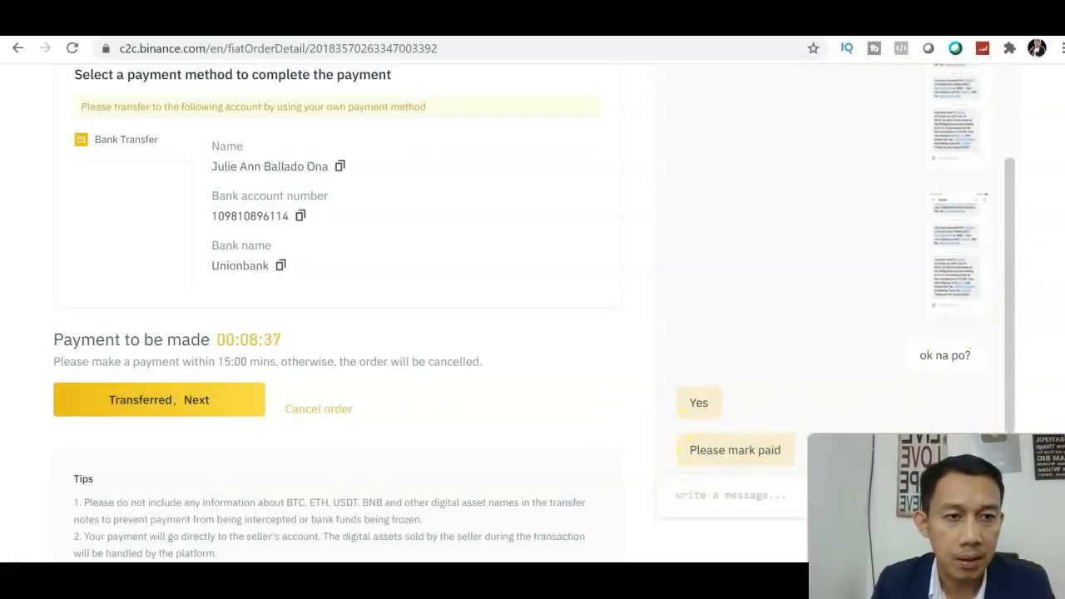
{"action": "scroll", "coordinate": [533, 311], "scroll_direction": "up", "scroll_amount": 3}
{"action": "scroll", "coordinate": [533, 311], "scroll_direction": "down", "scroll_amount": 3}
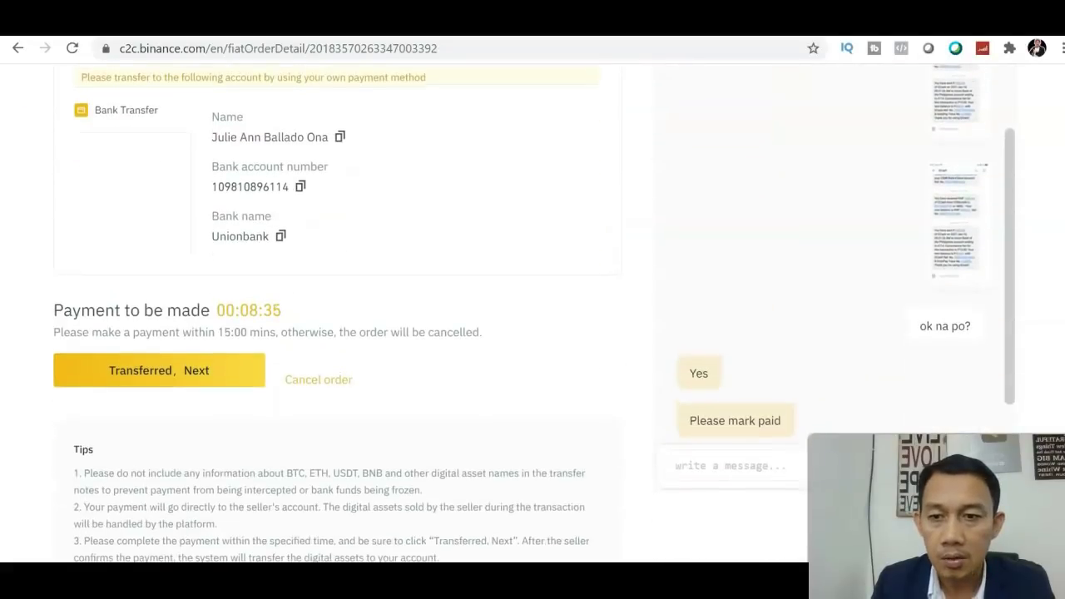
{"action": "scroll", "coordinate": [532, 311], "scroll_direction": "down", "scroll_amount": 1}
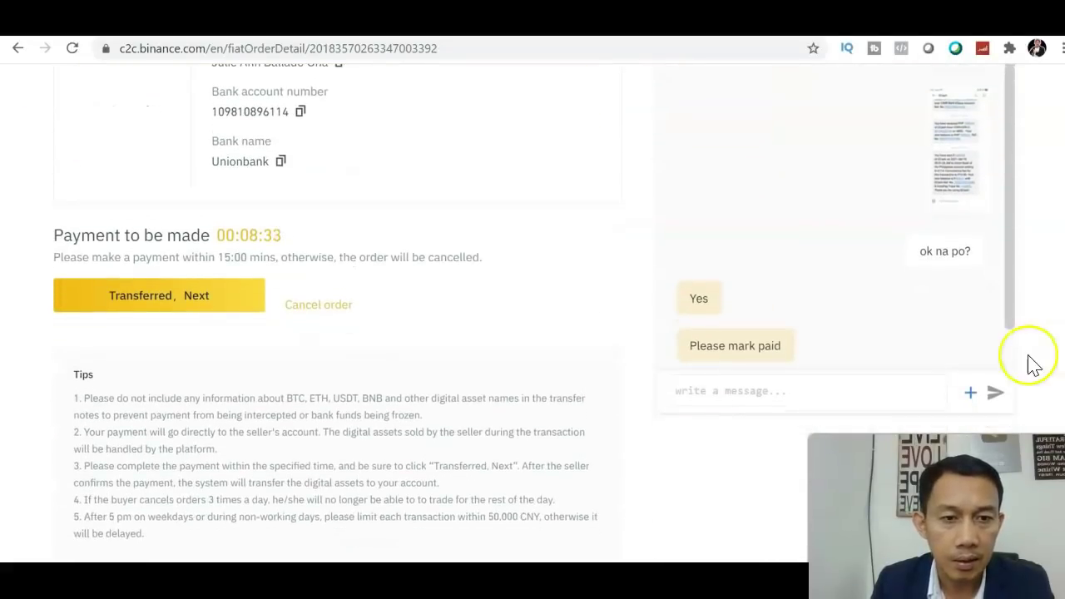
{"action": "left_click", "coordinate": [1010, 344]}
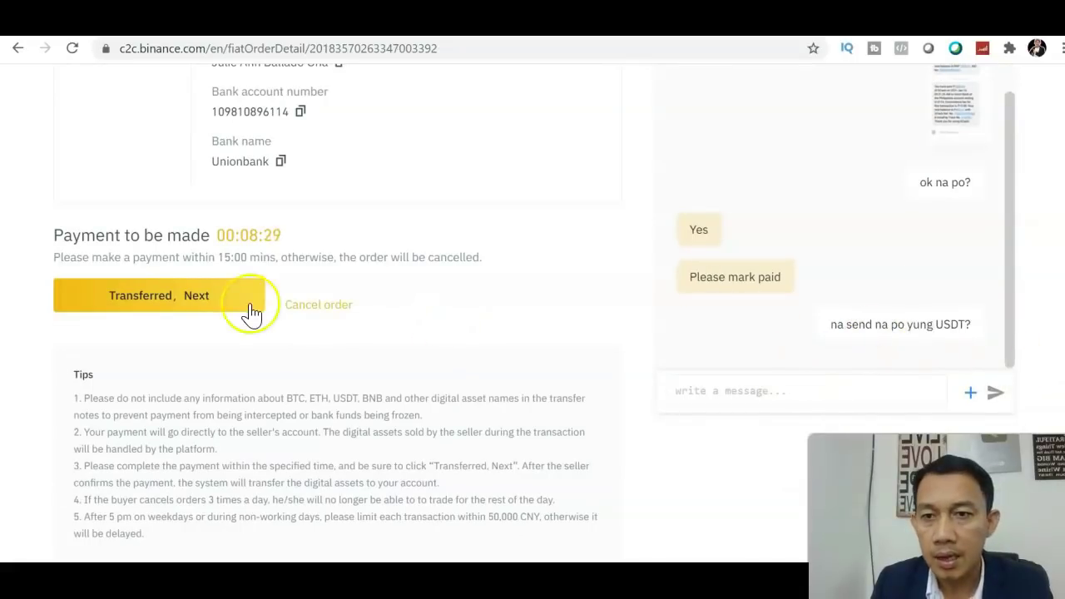
Step: Mark the USDT buy order as transferred and confirm payment, leaving 20.71 USDT awaiting release
{"action": "left_click", "coordinate": [209, 299]}
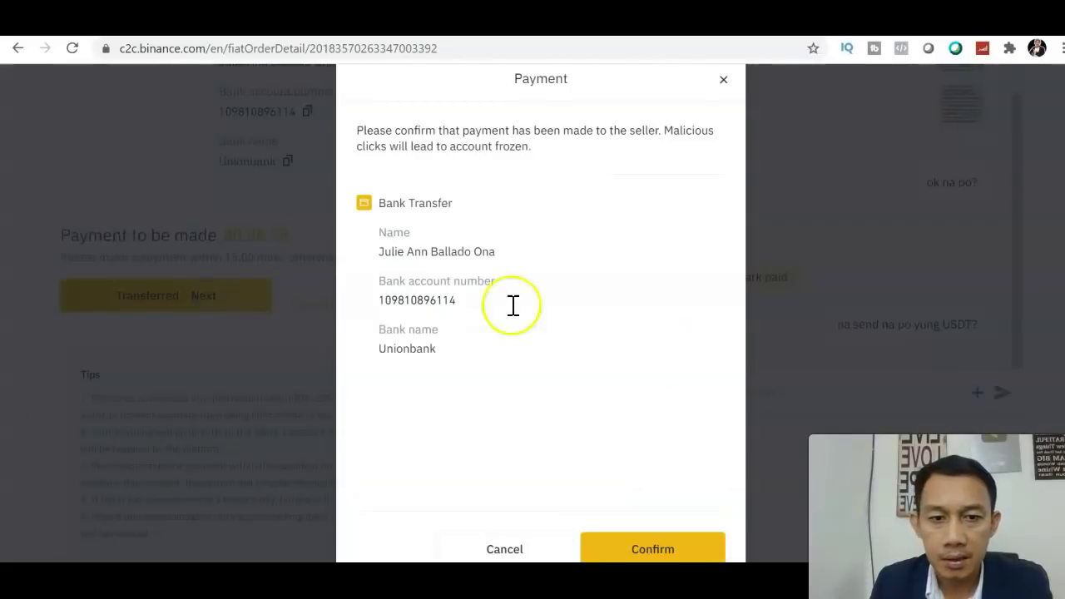
{"action": "left_click", "coordinate": [654, 551]}
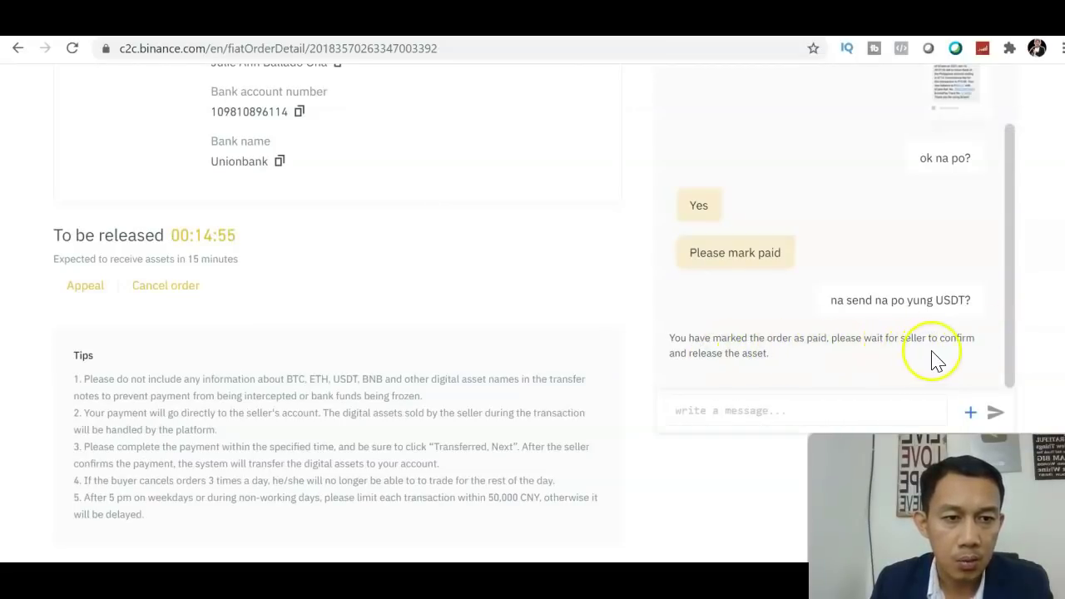
{"action": "left_click", "coordinate": [1008, 369]}
{"action": "left_click_drag", "start_coordinate": [1008, 369], "coordinate": [1012, 198]}
{"action": "scroll", "coordinate": [1056, 215], "scroll_direction": "up", "scroll_amount": 4}
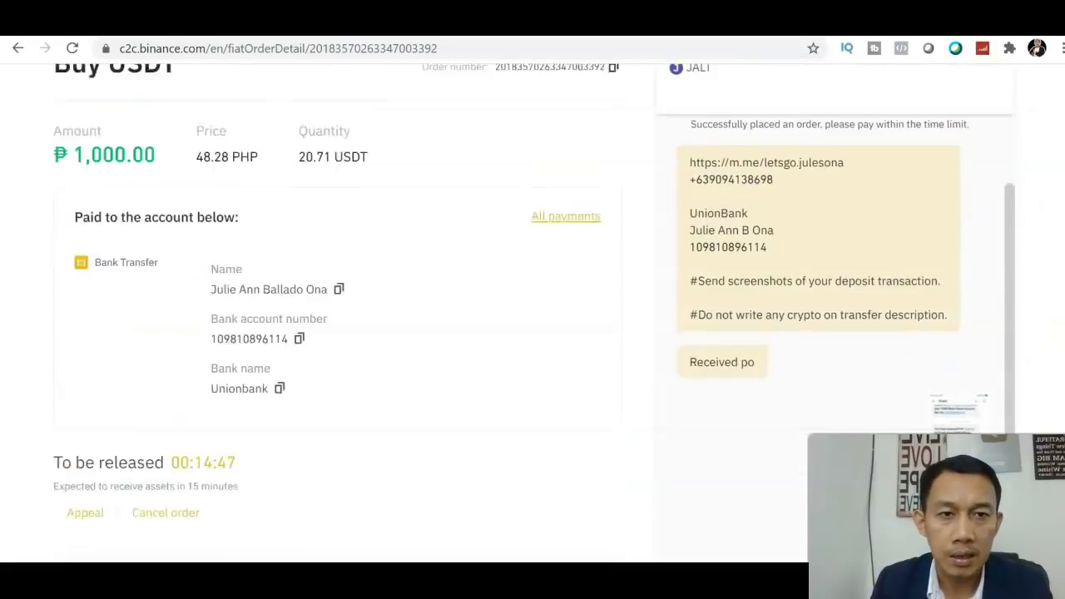
{"action": "scroll", "coordinate": [532, 292], "scroll_direction": "down", "scroll_amount": 1}
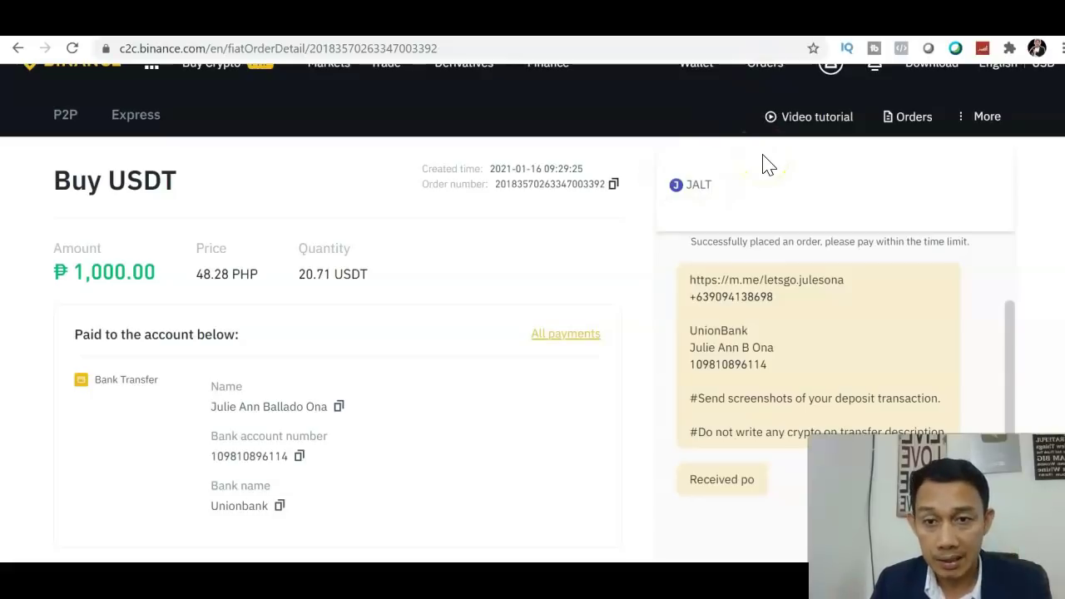
Step: Reveal the P2P wallet's 20.71 USDT balance and start a USDT transfer to Spot Wallet
{"action": "left_click", "coordinate": [577, 230]}
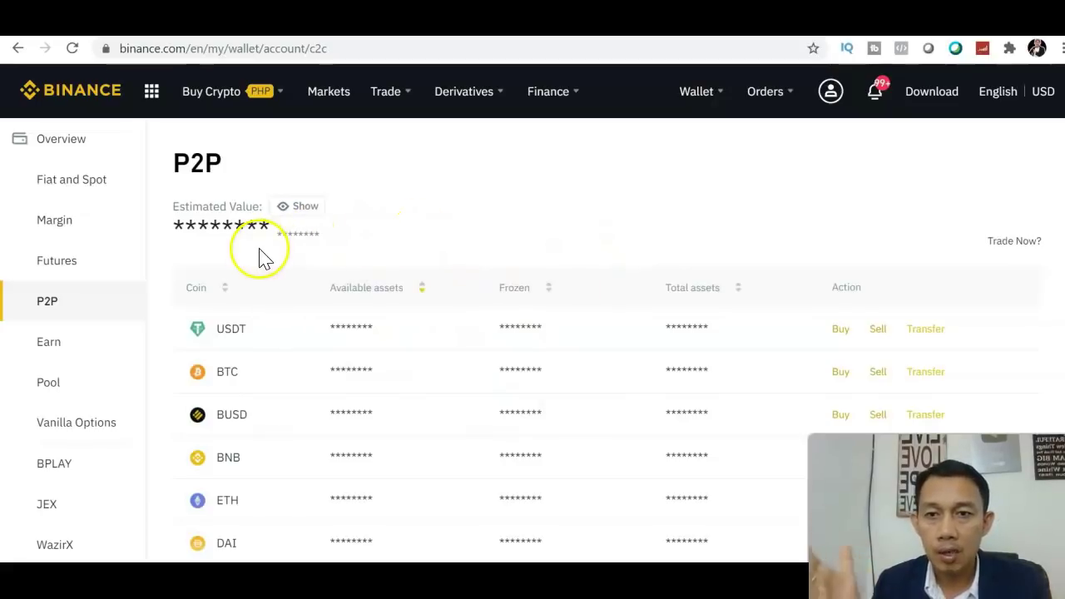
{"action": "left_click", "coordinate": [294, 208]}
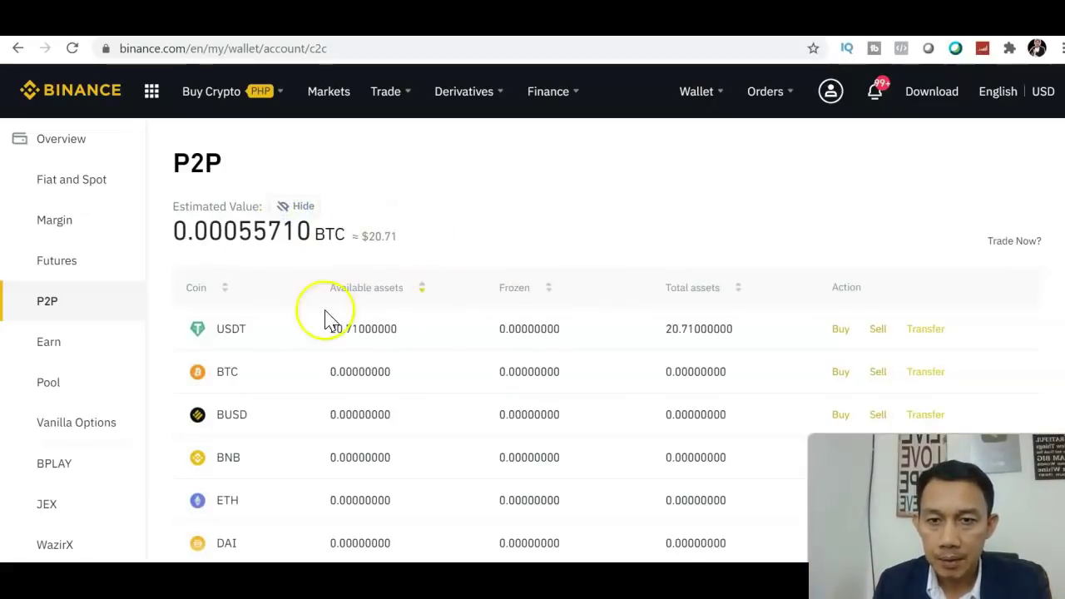
{"action": "scroll", "coordinate": [532, 332], "scroll_direction": "down", "scroll_amount": 2}
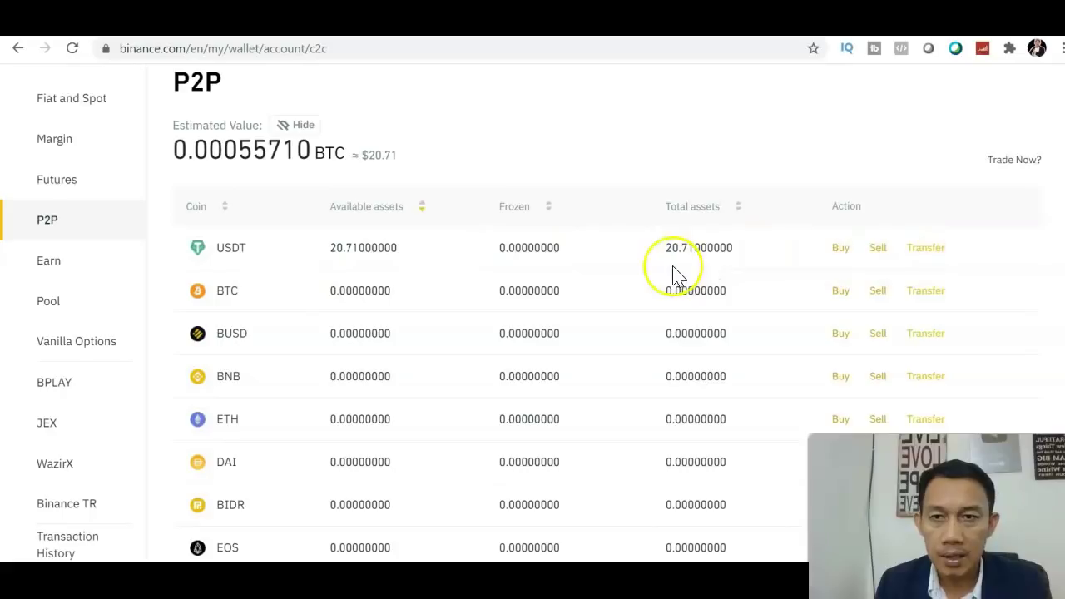
{"action": "left_click", "coordinate": [926, 249]}
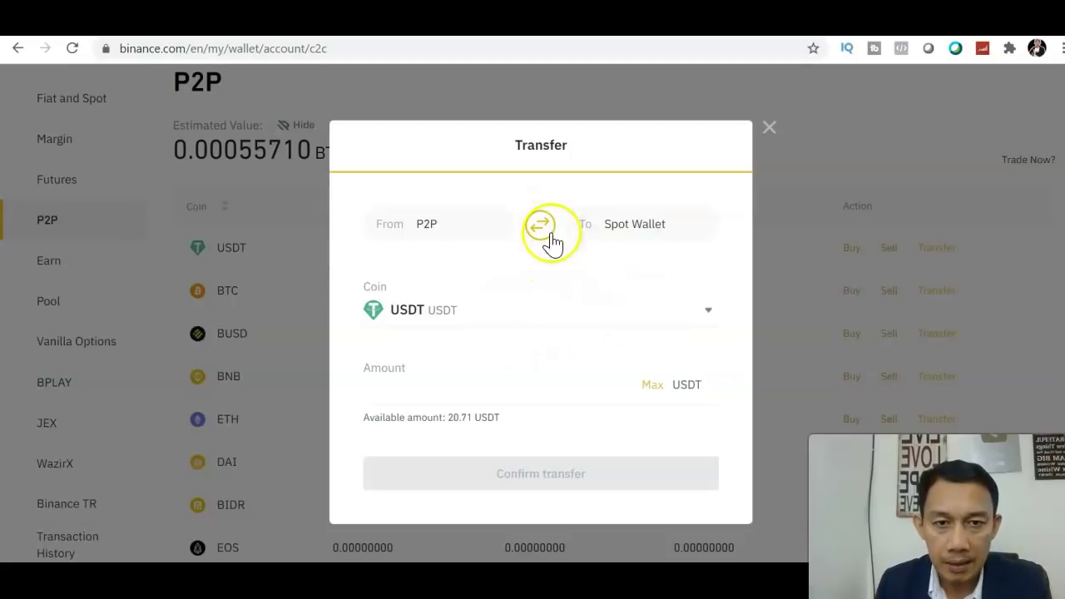
Step: Transfer the maximum 20.71 USDT from P2P to the Spot Wallet and dismiss the success message
{"action": "left_click", "coordinate": [594, 308]}
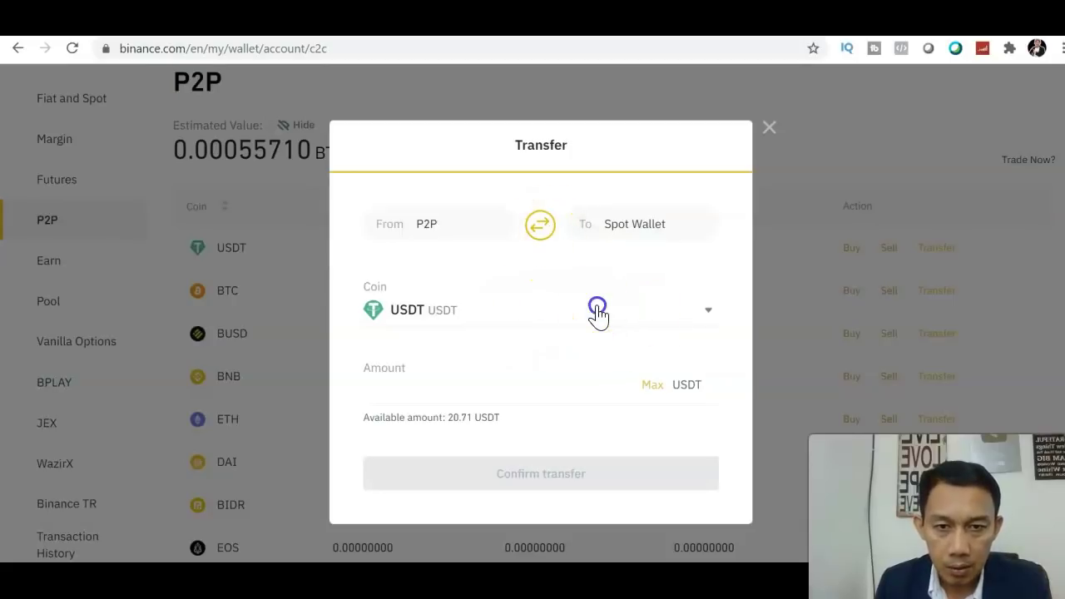
{"action": "left_click", "coordinate": [719, 300]}
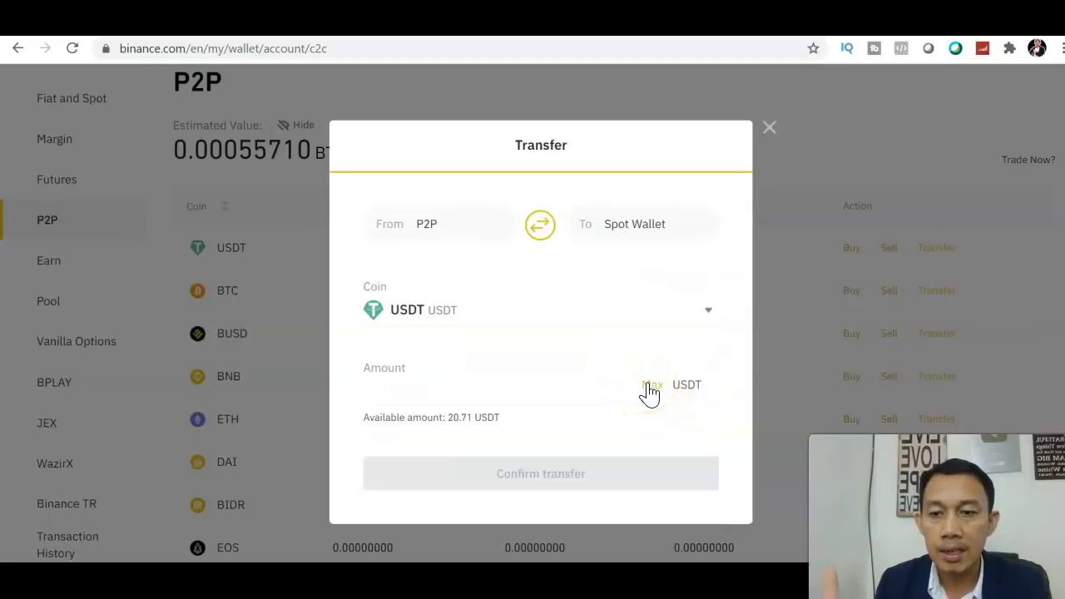
{"action": "left_click", "coordinate": [648, 385]}
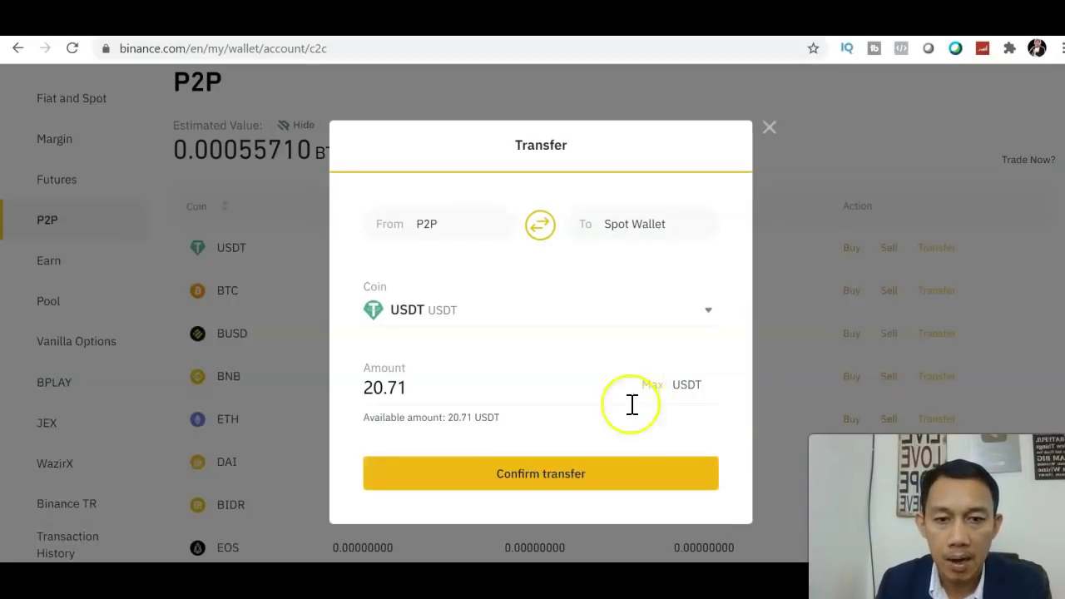
{"action": "left_click", "coordinate": [582, 476]}
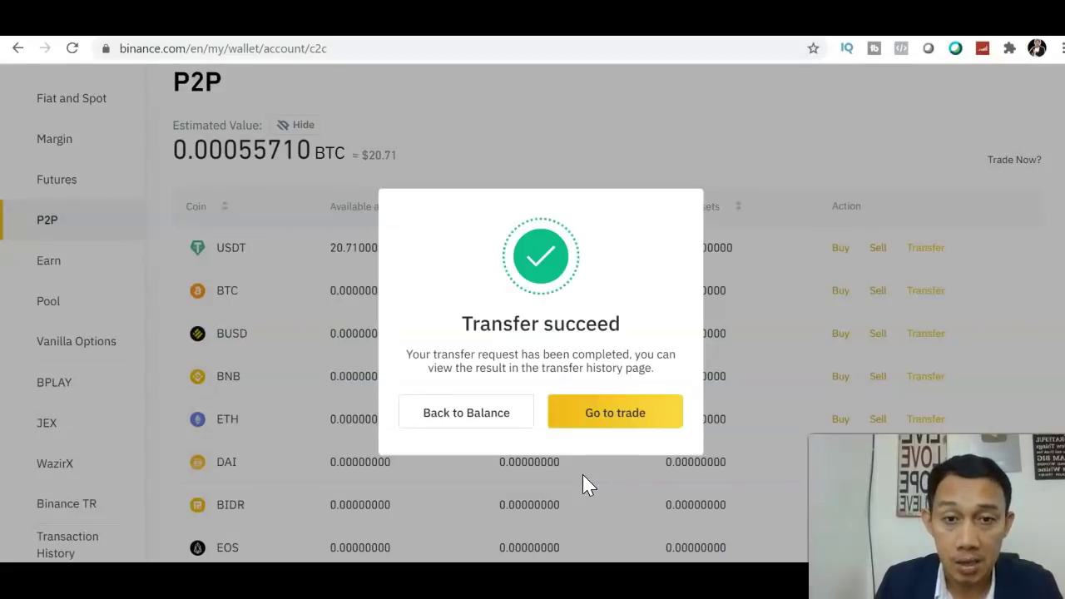
{"action": "left_click", "coordinate": [594, 426]}
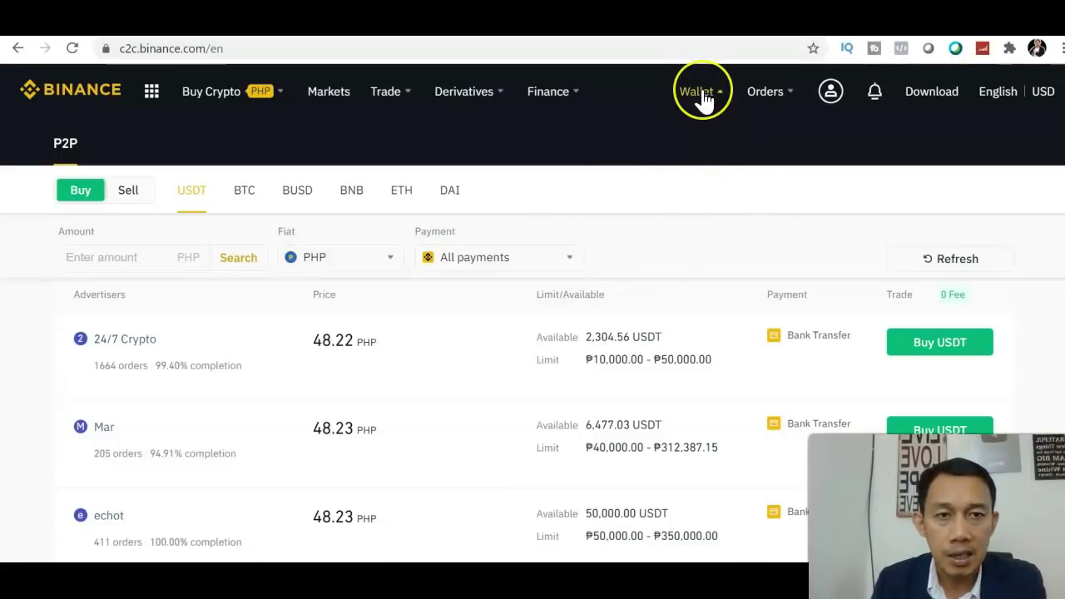
Step: Open Wallet > Fiat and Spot, showing 324.60562645 USDT and 0.01031361 BTC
{"action": "mouse_move", "coordinate": [704, 97]}
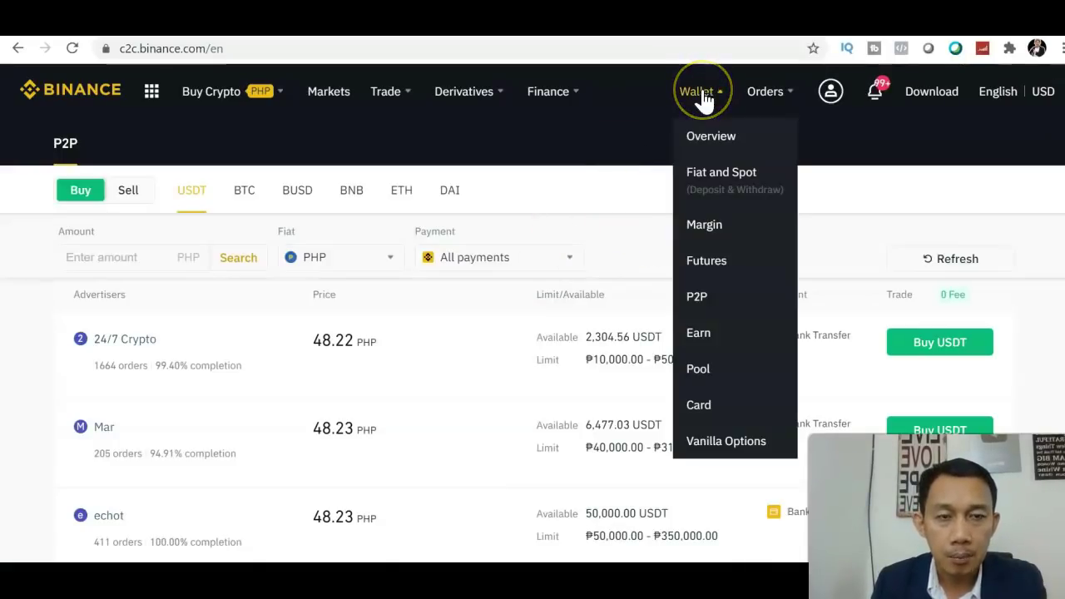
{"action": "left_click", "coordinate": [707, 191]}
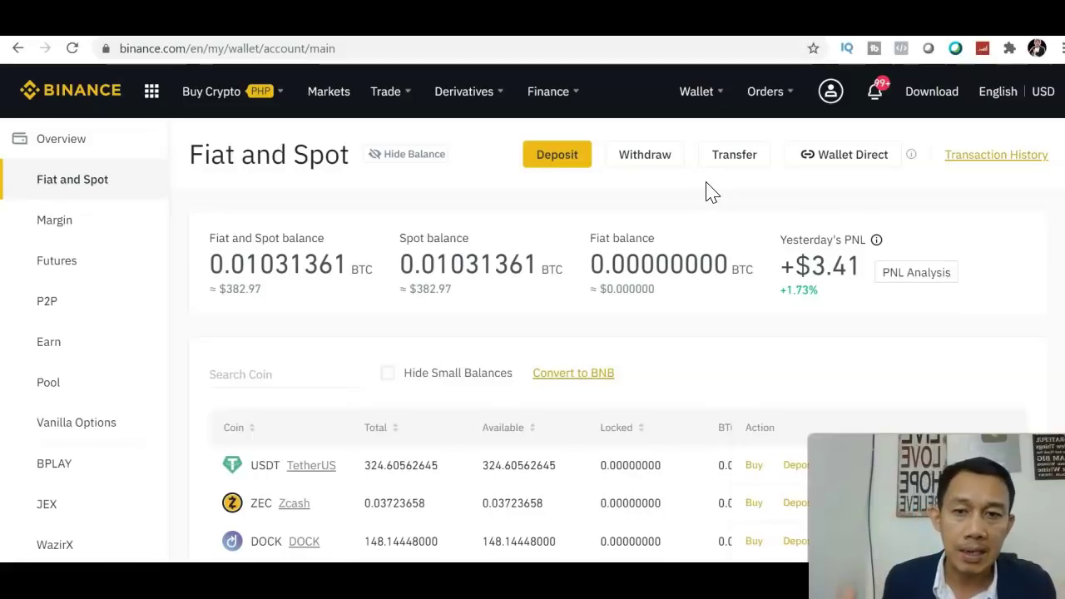
{"action": "left_click", "coordinate": [1026, 213]}
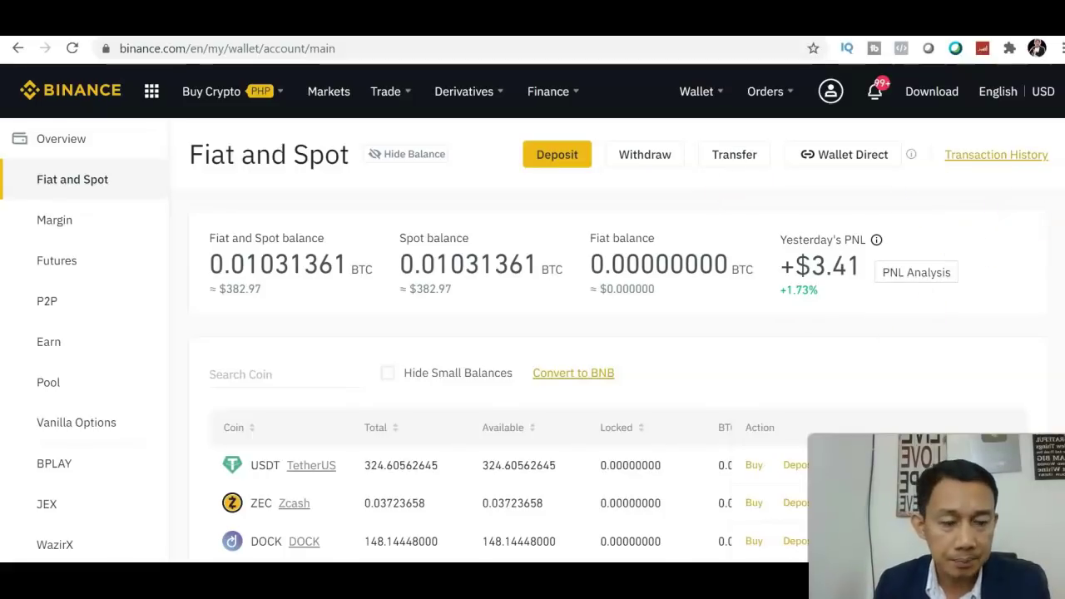
{"action": "scroll", "coordinate": [532, 333], "scroll_direction": "down", "scroll_amount": 2}
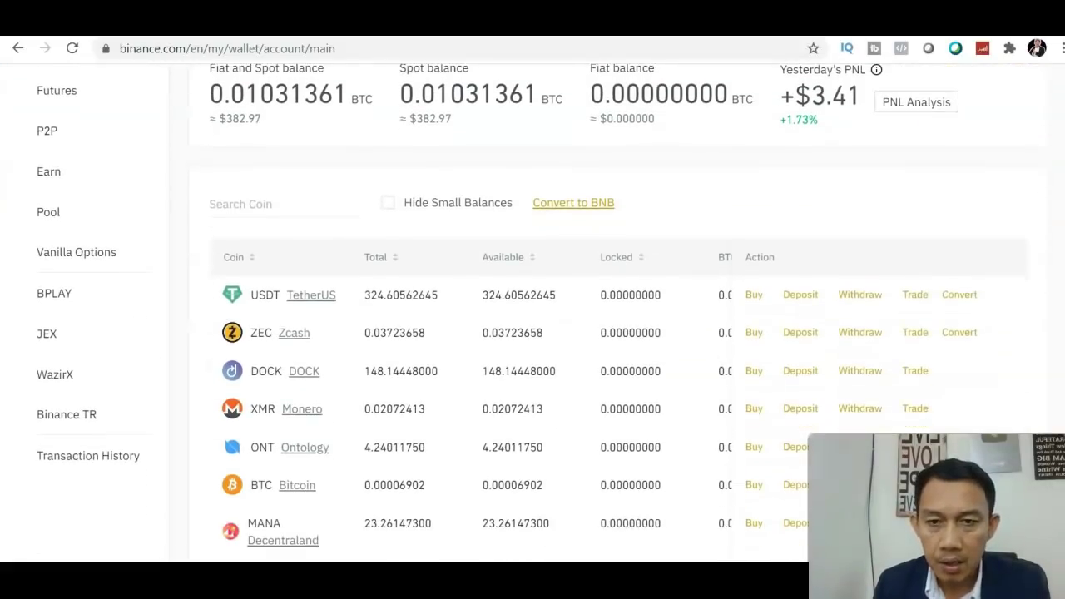
{"action": "scroll", "coordinate": [532, 333], "scroll_direction": "up", "scroll_amount": 1}
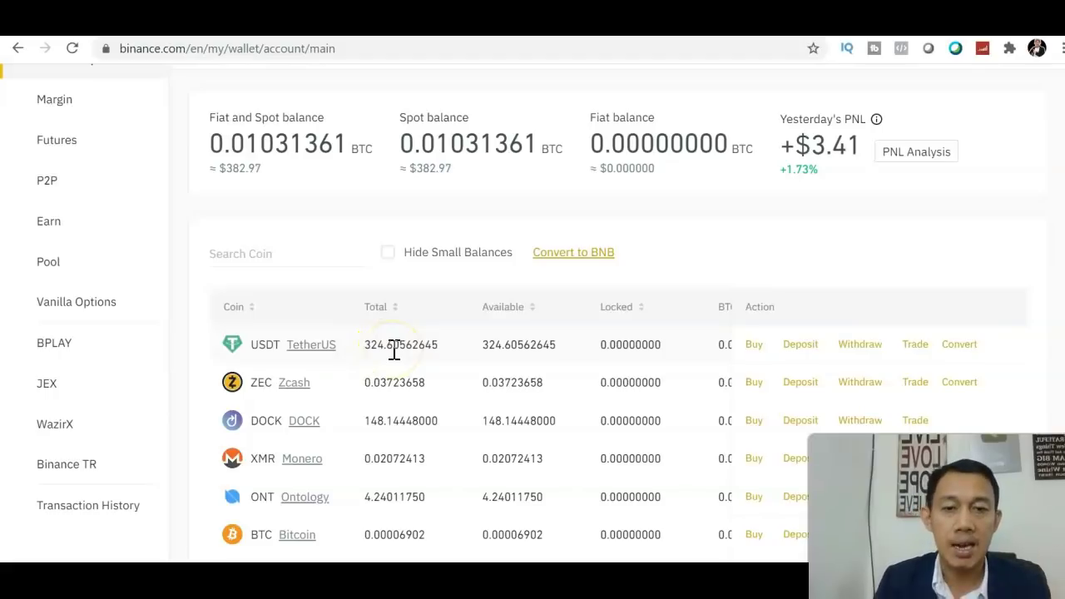
{"action": "scroll", "coordinate": [533, 325], "scroll_direction": "up", "scroll_amount": 2}
{"action": "scroll", "coordinate": [533, 324], "scroll_direction": "down", "scroll_amount": 4}
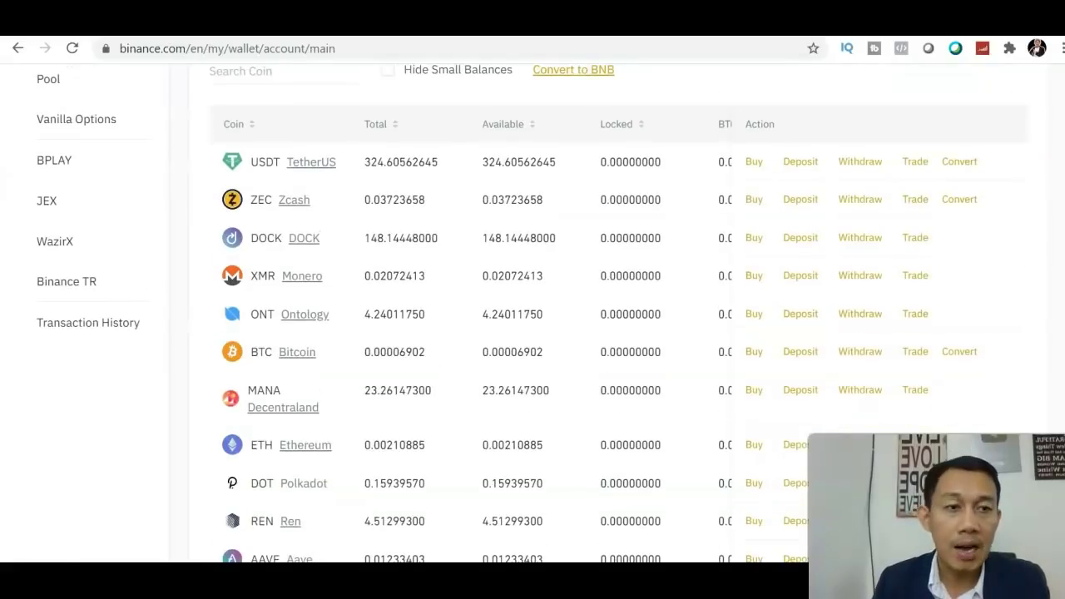
{"action": "scroll", "coordinate": [532, 325], "scroll_direction": "up", "scroll_amount": 4}
{"action": "scroll", "coordinate": [532, 324], "scroll_direction": "down", "scroll_amount": 3}
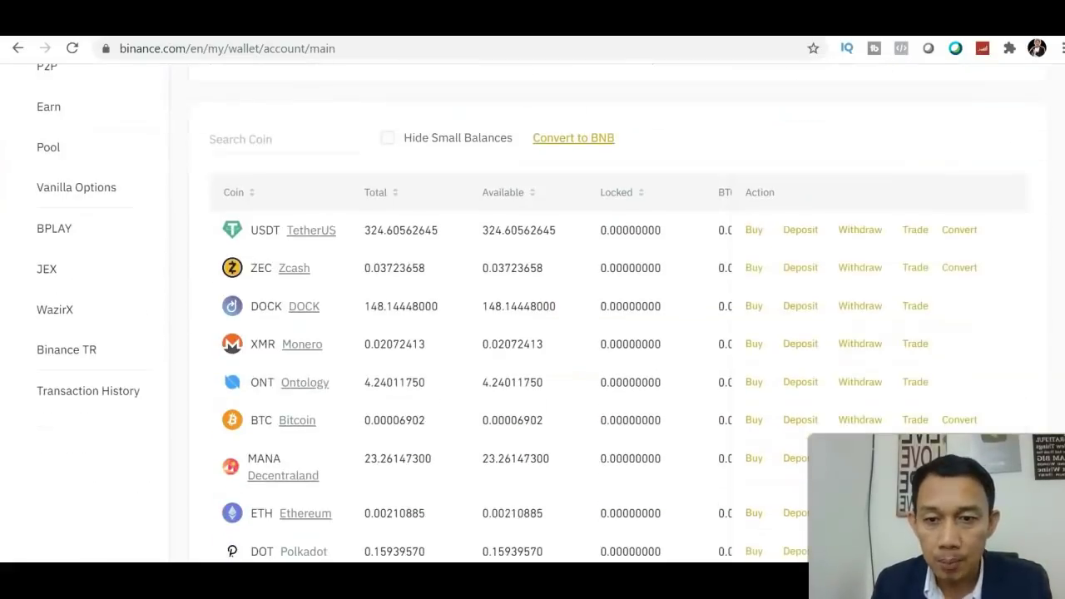
{"action": "scroll", "coordinate": [533, 325], "scroll_direction": "down", "scroll_amount": 1}
{"action": "scroll", "coordinate": [532, 325], "scroll_direction": "down", "scroll_amount": 2}
{"action": "scroll", "coordinate": [532, 325], "scroll_direction": "up", "scroll_amount": 3}
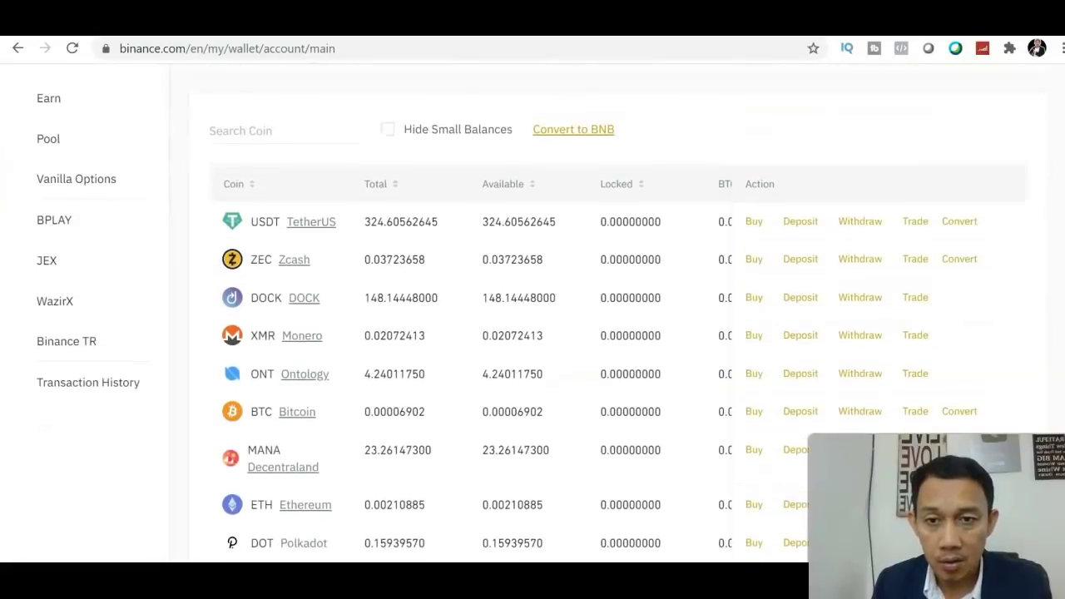
{"action": "scroll", "coordinate": [532, 325], "scroll_direction": "down", "scroll_amount": 1}
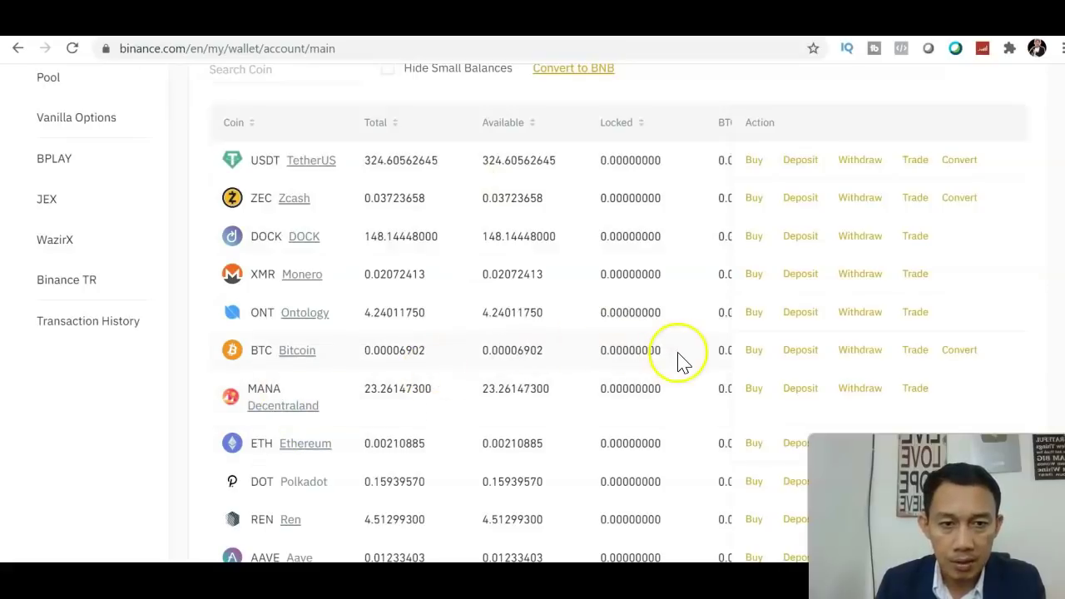
{"action": "left_click", "coordinate": [307, 76]}
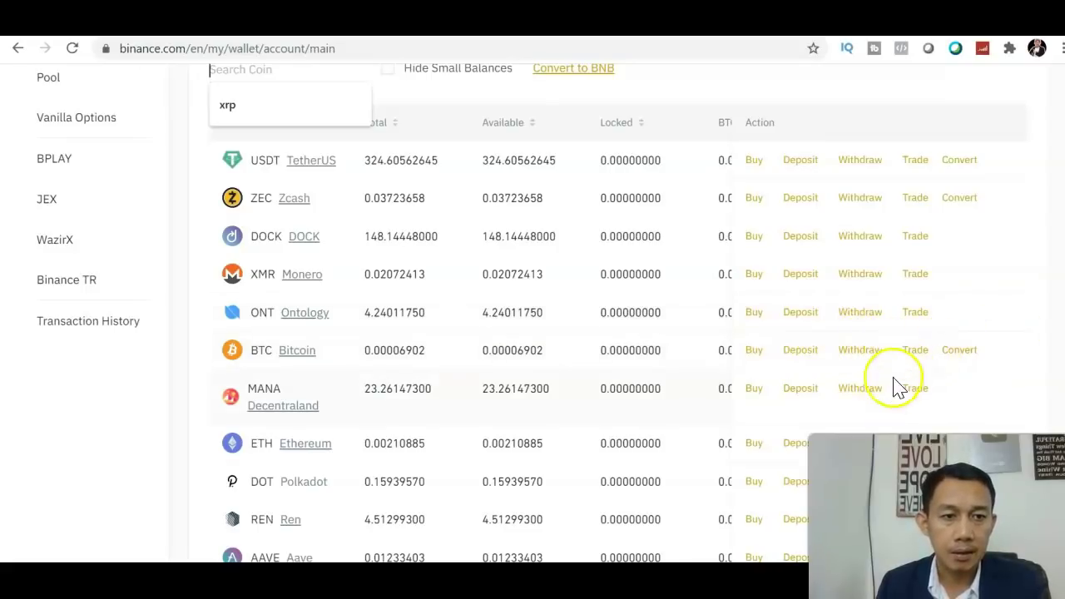
Step: Choose BTC/USDT from the BTC row's Trade list to open its spot trading page
{"action": "left_click", "coordinate": [918, 354]}
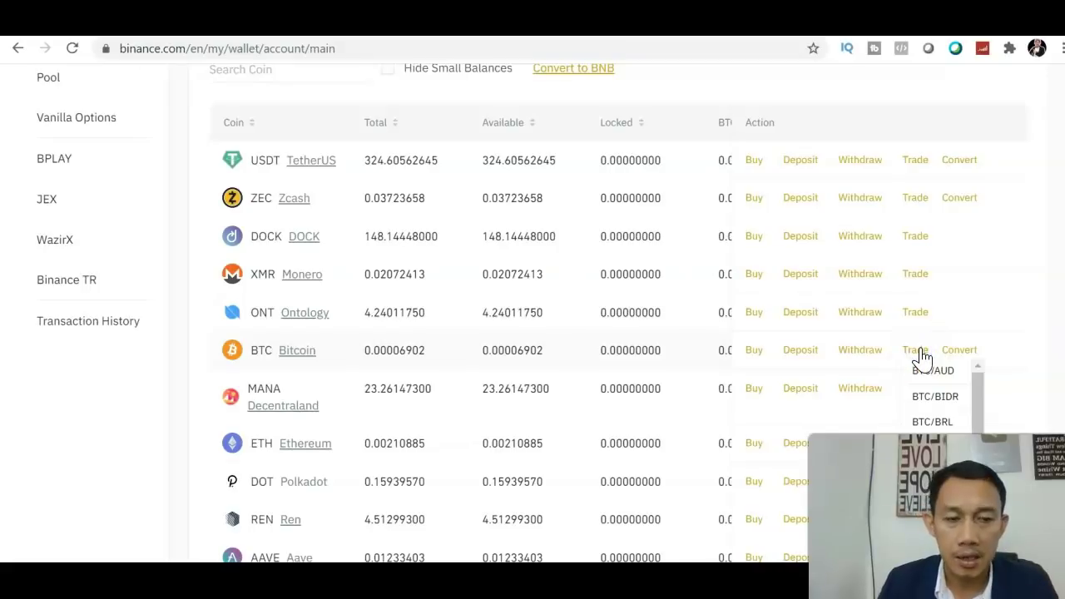
{"action": "scroll", "coordinate": [1027, 302], "scroll_direction": "down", "scroll_amount": 3}
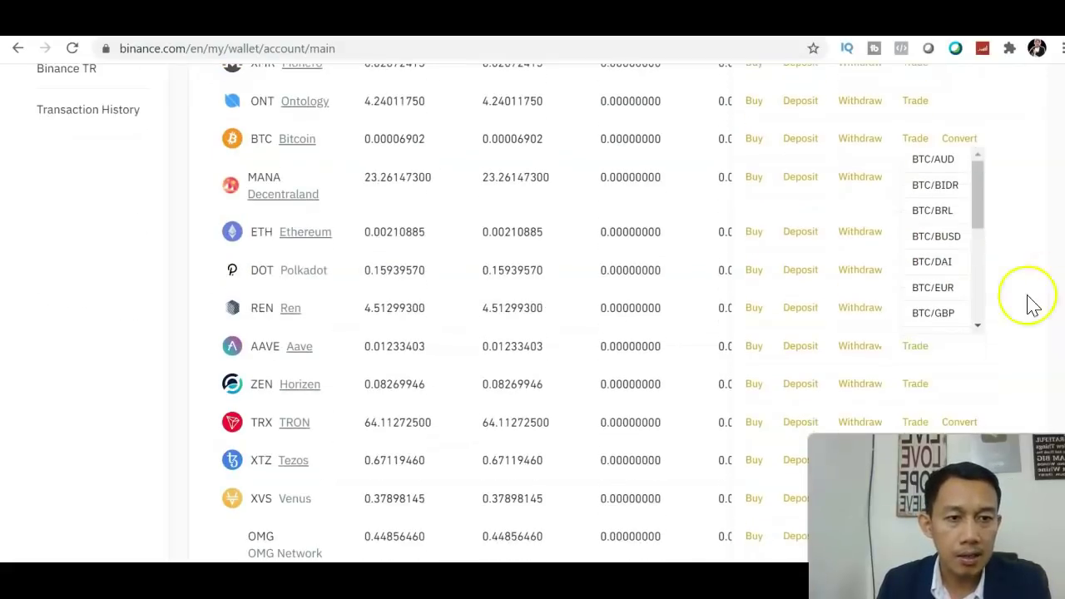
{"action": "left_click_drag", "start_coordinate": [981, 208], "coordinate": [982, 316]}
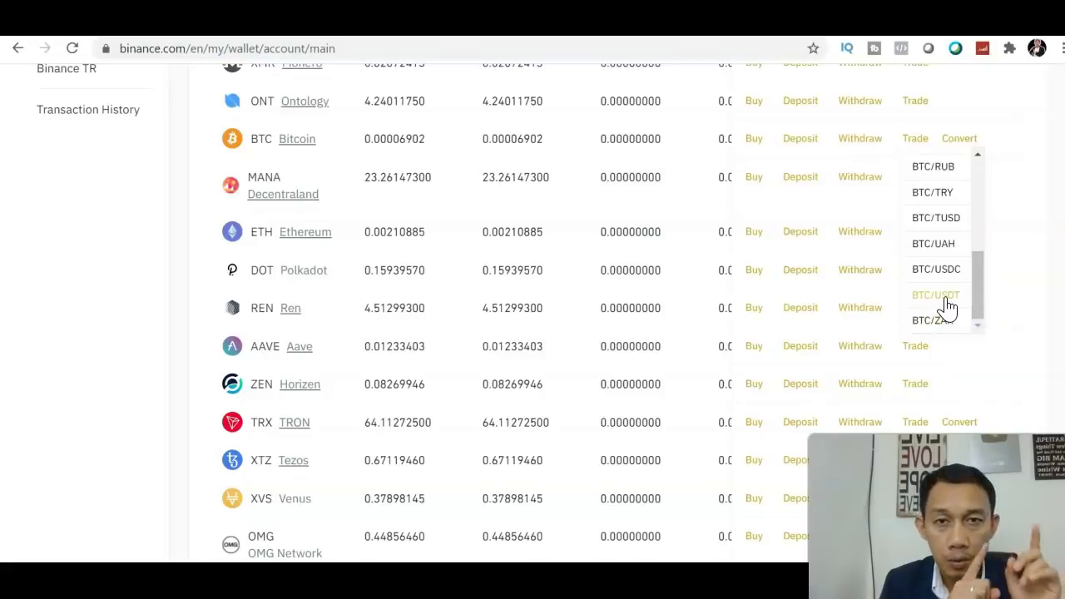
{"action": "left_click", "coordinate": [946, 299]}
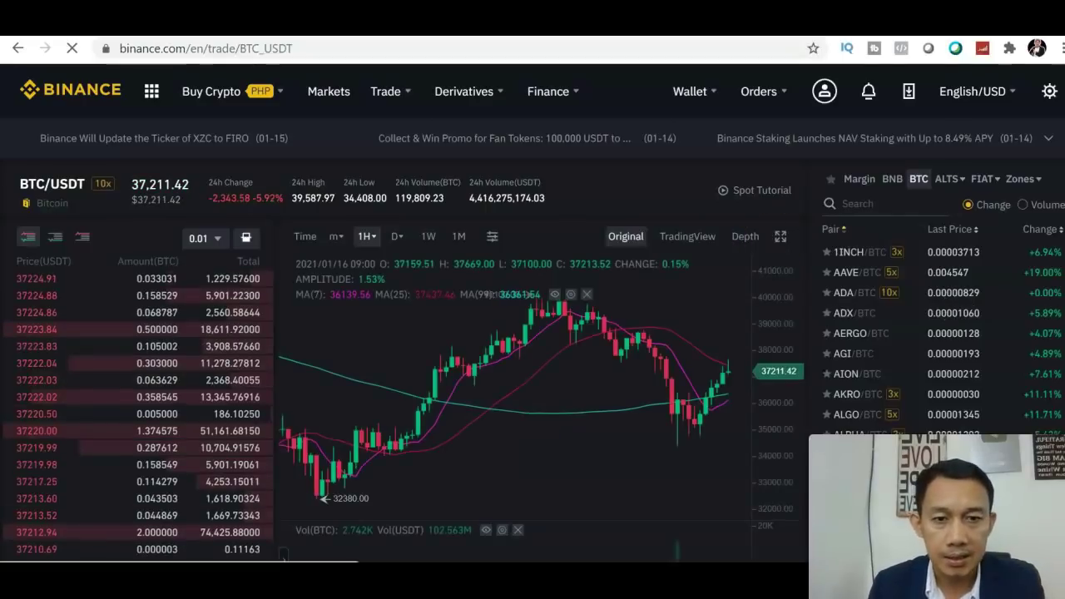
{"action": "scroll", "coordinate": [533, 333], "scroll_direction": "down", "scroll_amount": 2}
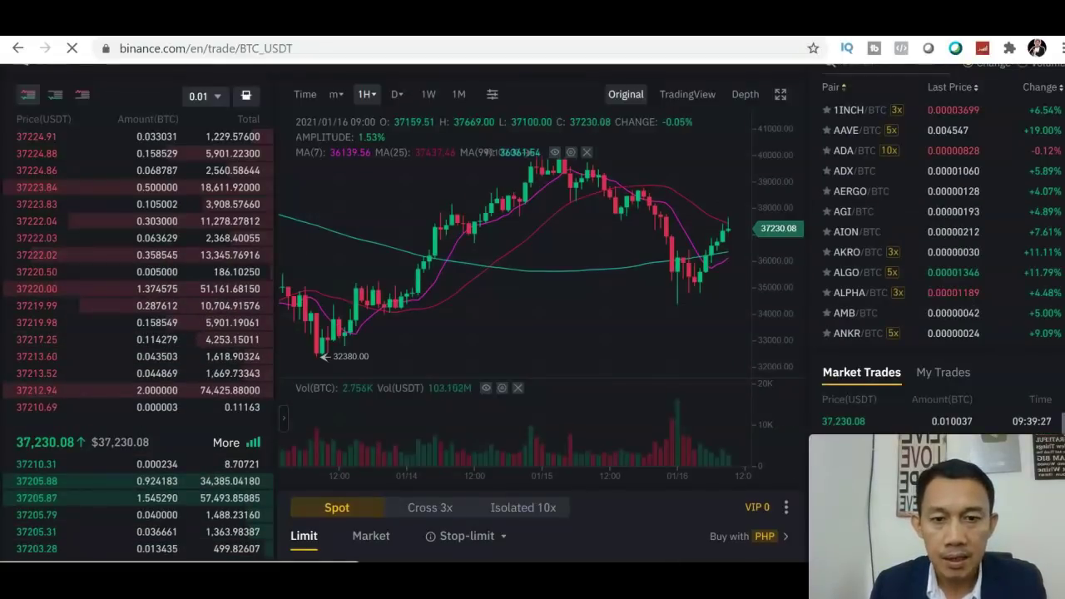
{"action": "scroll", "coordinate": [532, 333], "scroll_direction": "down", "scroll_amount": 1}
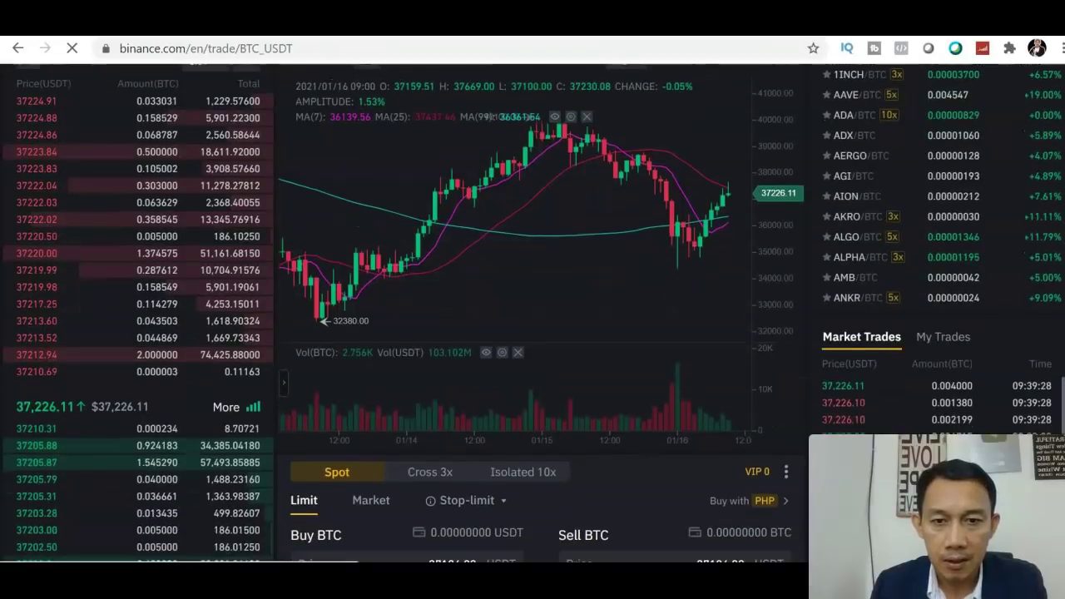
{"action": "scroll", "coordinate": [532, 333], "scroll_direction": "down", "scroll_amount": 2}
{"action": "scroll", "coordinate": [532, 333], "scroll_direction": "up", "scroll_amount": 5}
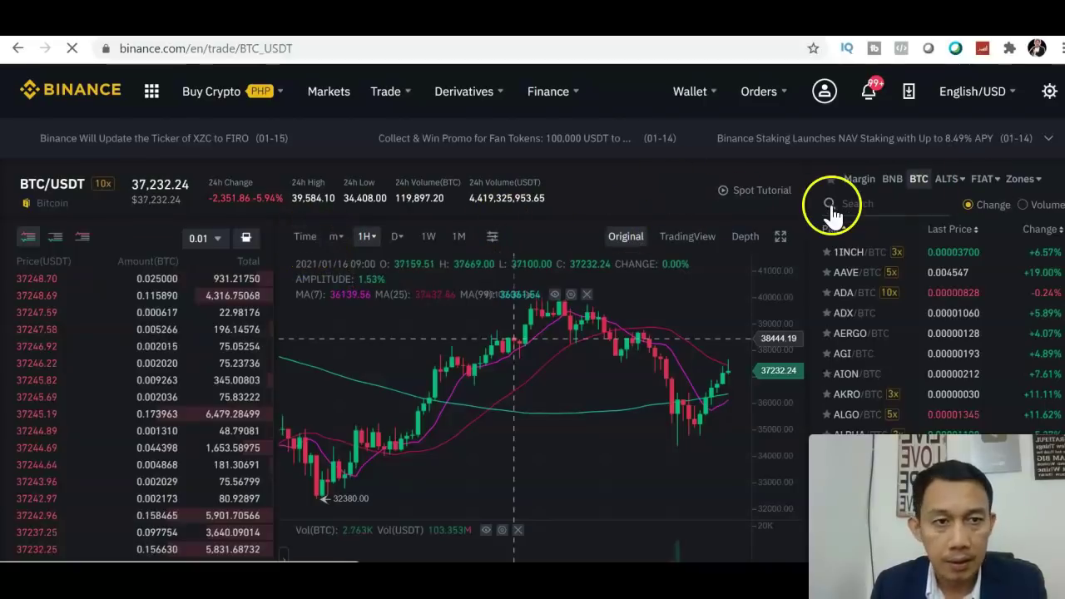
{"action": "scroll", "coordinate": [637, 241], "scroll_direction": "down", "scroll_amount": 2}
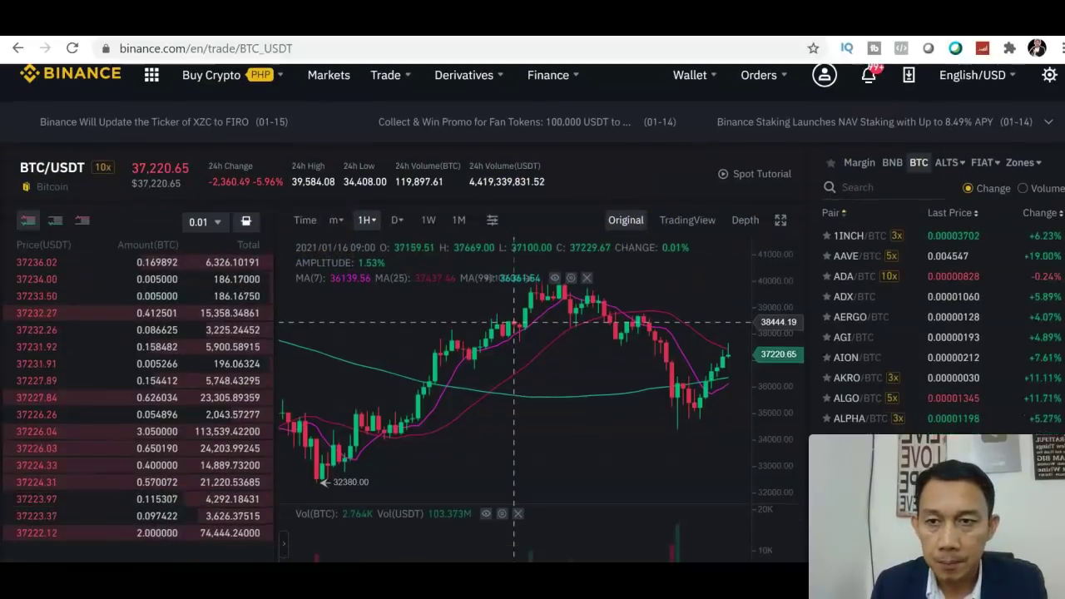
{"action": "scroll", "coordinate": [513, 280], "scroll_direction": "down", "scroll_amount": 1}
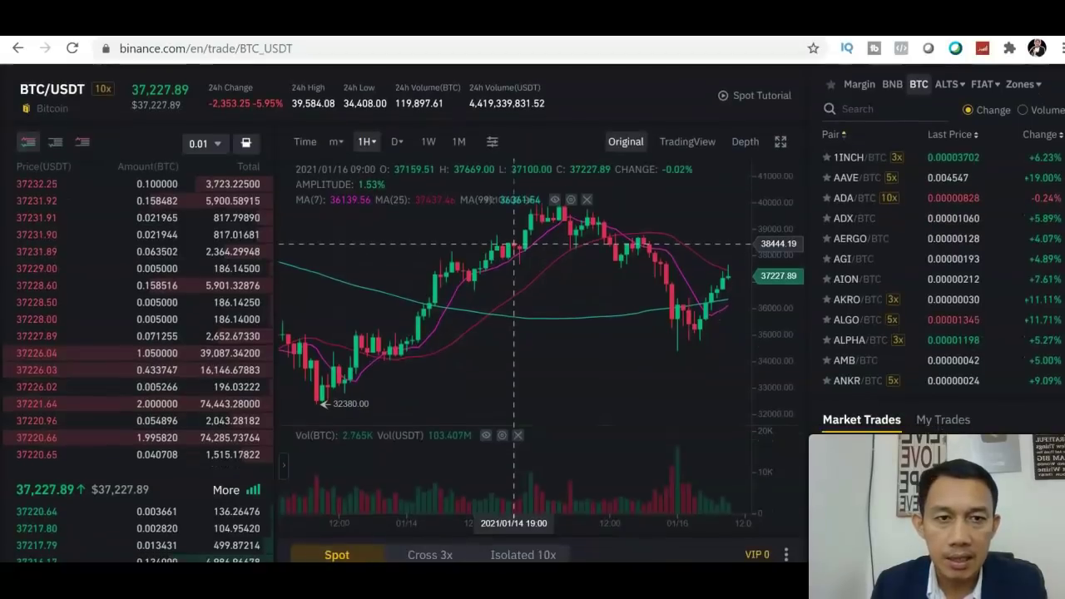
{"action": "scroll", "coordinate": [513, 243], "scroll_direction": "up", "scroll_amount": 2}
{"action": "scroll", "coordinate": [513, 243], "scroll_direction": "down", "scroll_amount": 3}
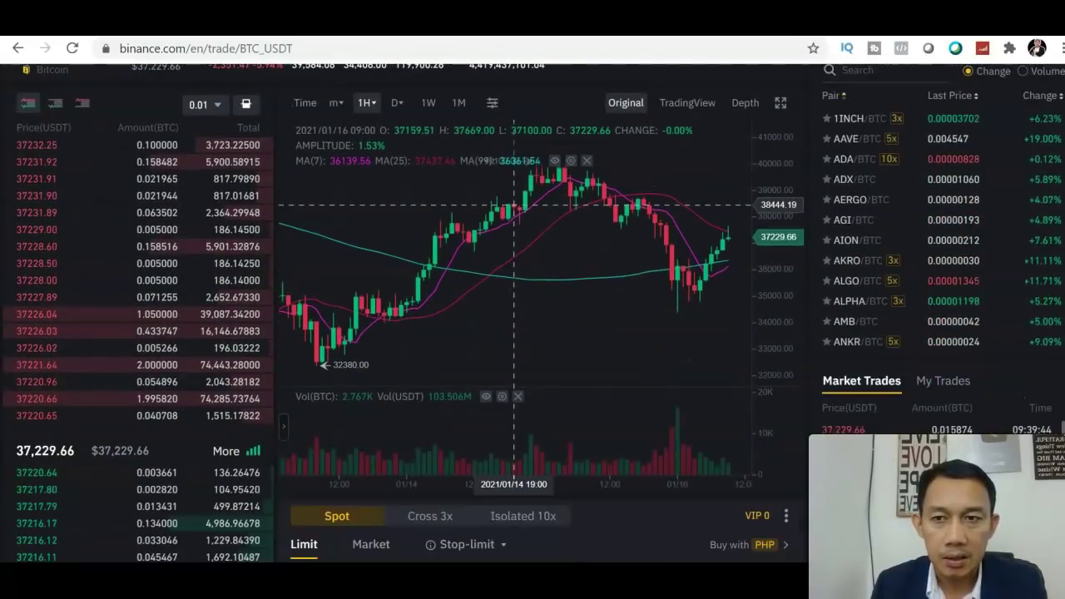
{"action": "scroll", "coordinate": [513, 204], "scroll_direction": "up", "scroll_amount": 3}
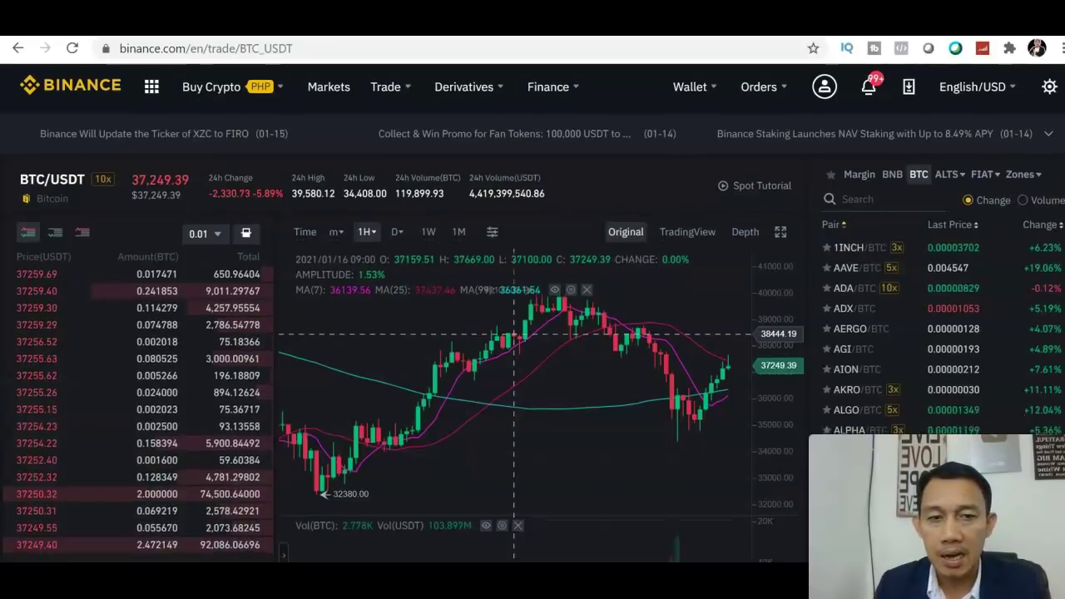
{"action": "scroll", "coordinate": [532, 312], "scroll_direction": "down", "scroll_amount": 2}
{"action": "scroll", "coordinate": [514, 187], "scroll_direction": "down", "scroll_amount": 1}
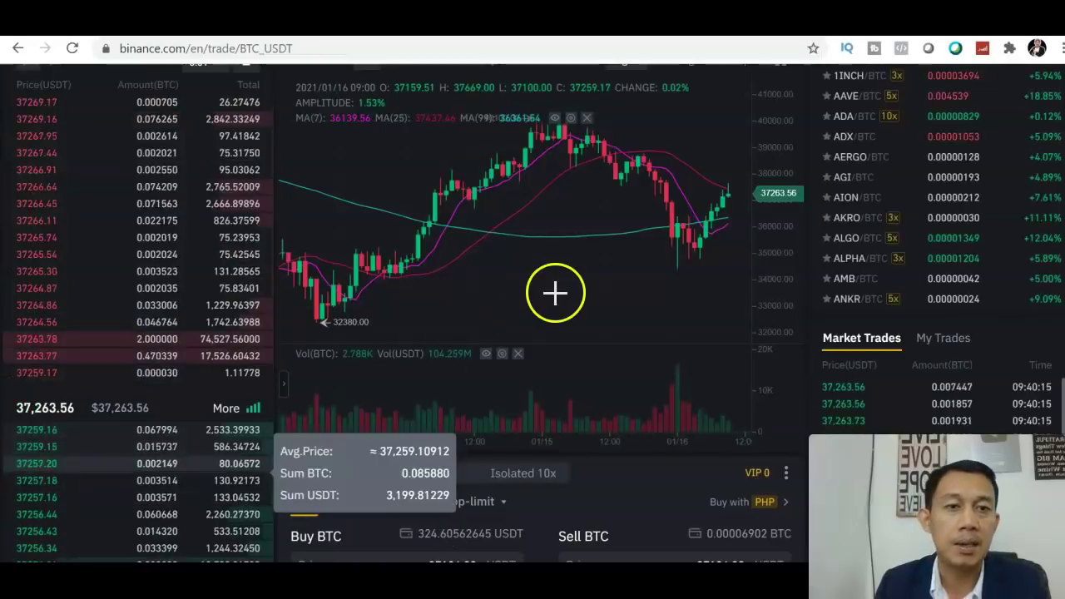
{"action": "scroll", "coordinate": [533, 313], "scroll_direction": "up", "scroll_amount": 1}
{"action": "scroll", "coordinate": [533, 313], "scroll_direction": "up", "scroll_amount": 2}
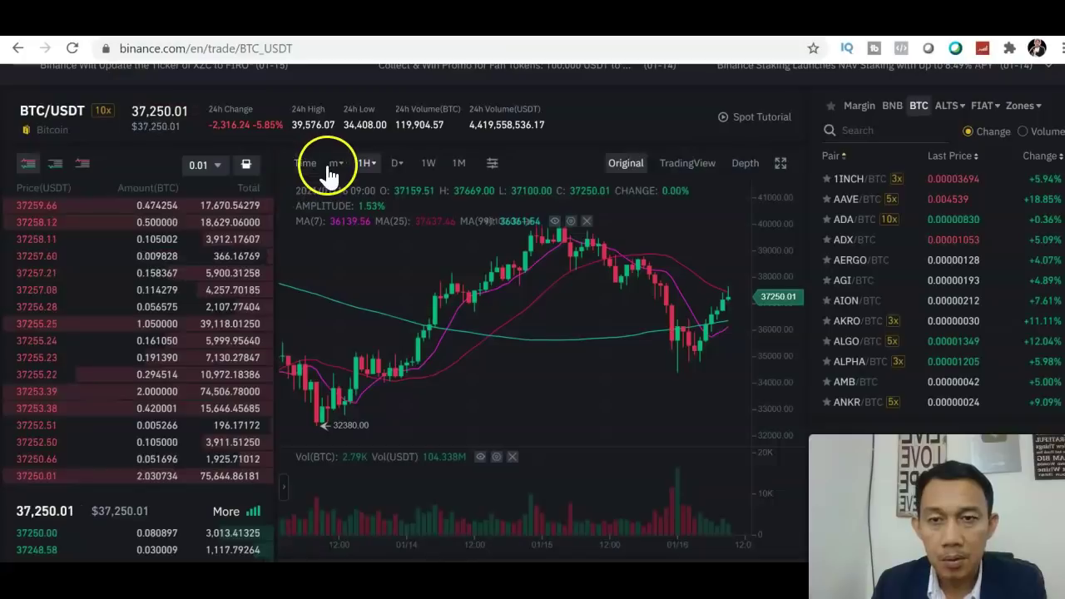
{"action": "mouse_move", "coordinate": [333, 171]}
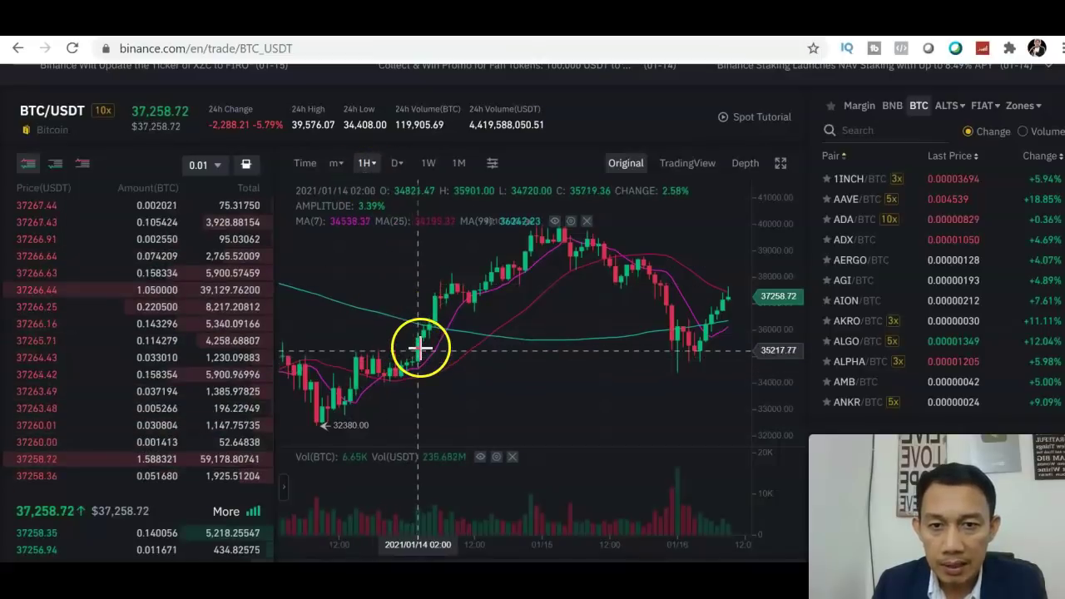
Step: Switch the BTC/USDT chart to 1-minute candles, then back to 1-hour
{"action": "left_click", "coordinate": [337, 167]}
{"action": "left_click", "coordinate": [337, 191]}
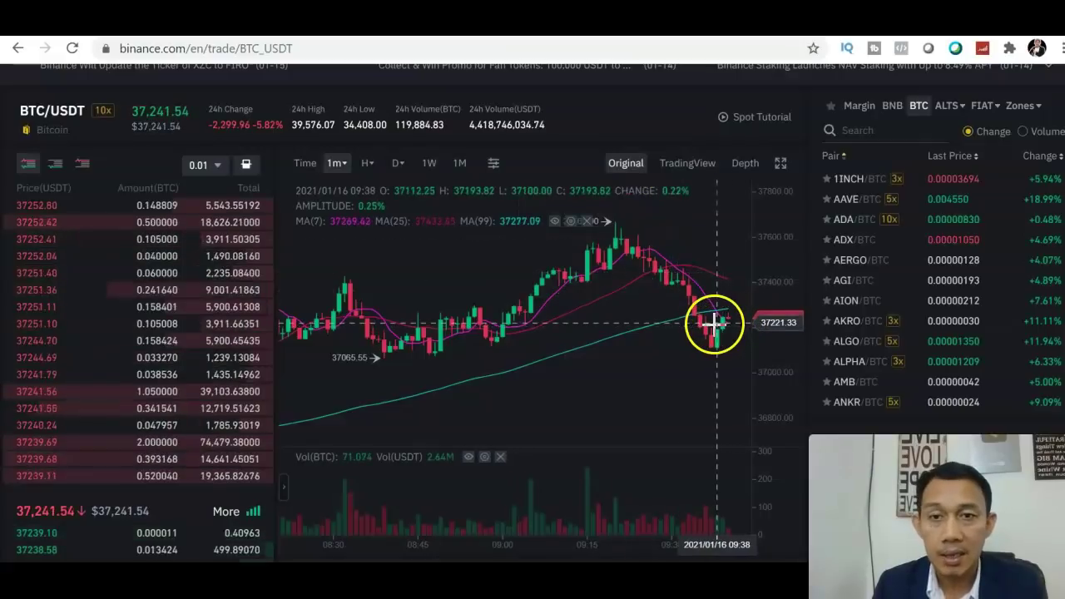
{"action": "left_click", "coordinate": [336, 163]}
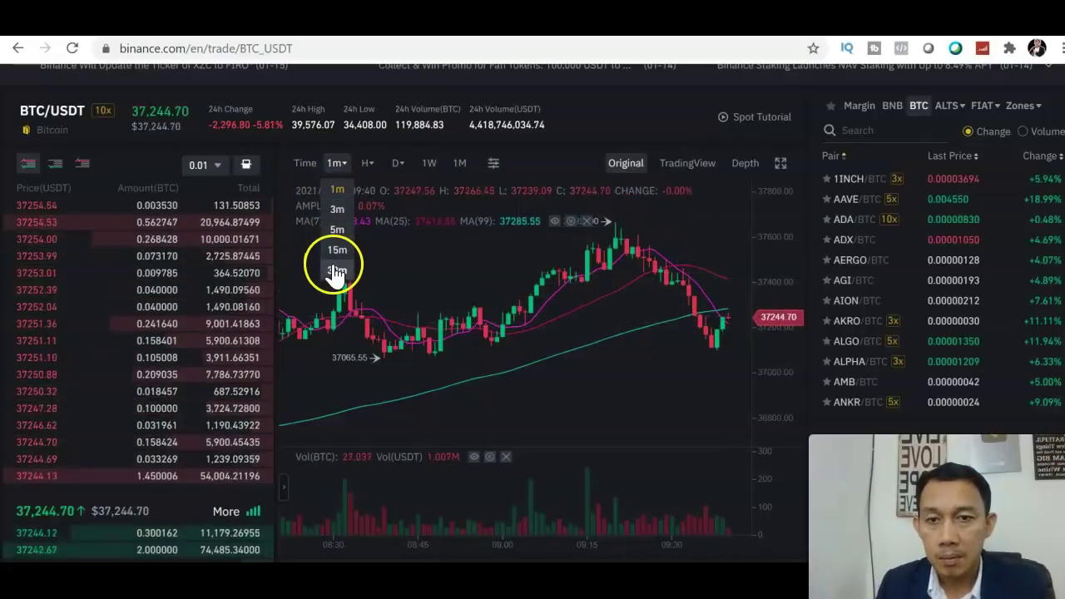
{"action": "mouse_move", "coordinate": [369, 165]}
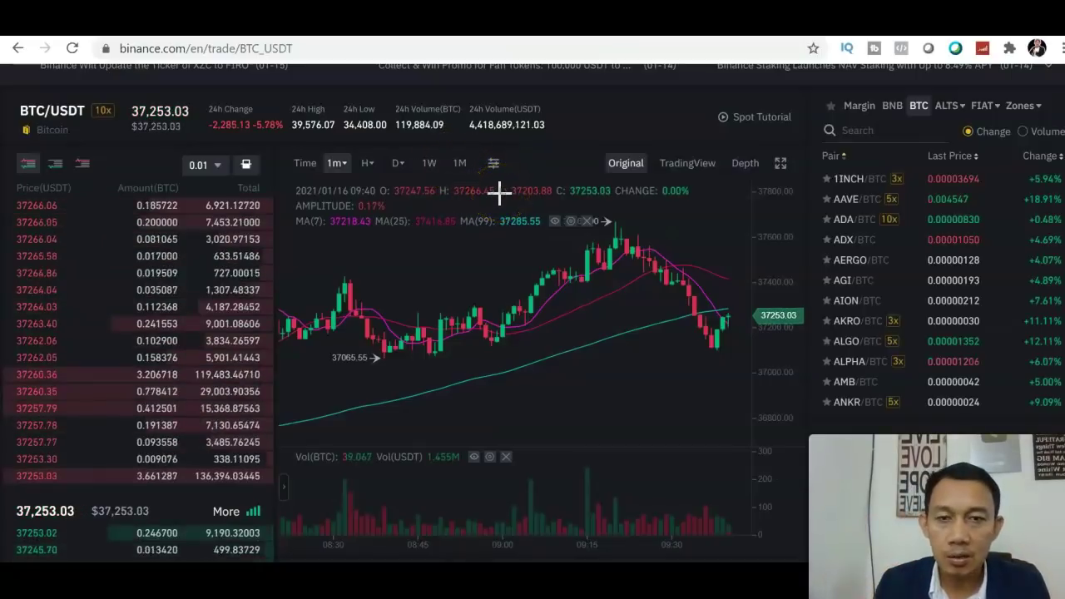
{"action": "left_click", "coordinate": [366, 165]}
{"action": "left_click", "coordinate": [369, 190]}
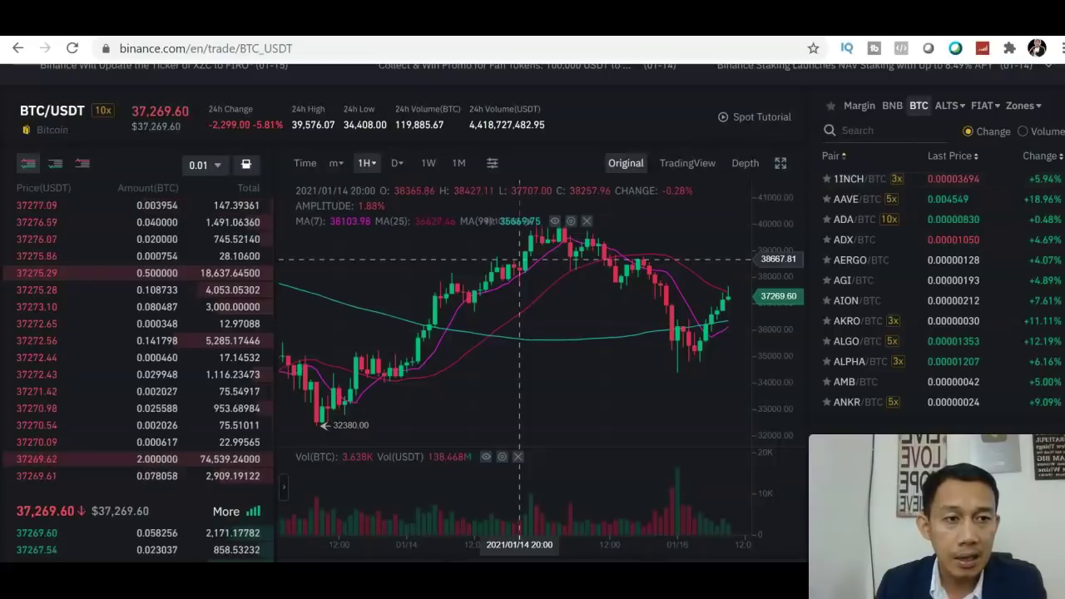
{"action": "scroll", "coordinate": [1050, 188], "scroll_direction": "down", "scroll_amount": 2}
{"action": "scroll", "coordinate": [533, 312], "scroll_direction": "up", "scroll_amount": 3}
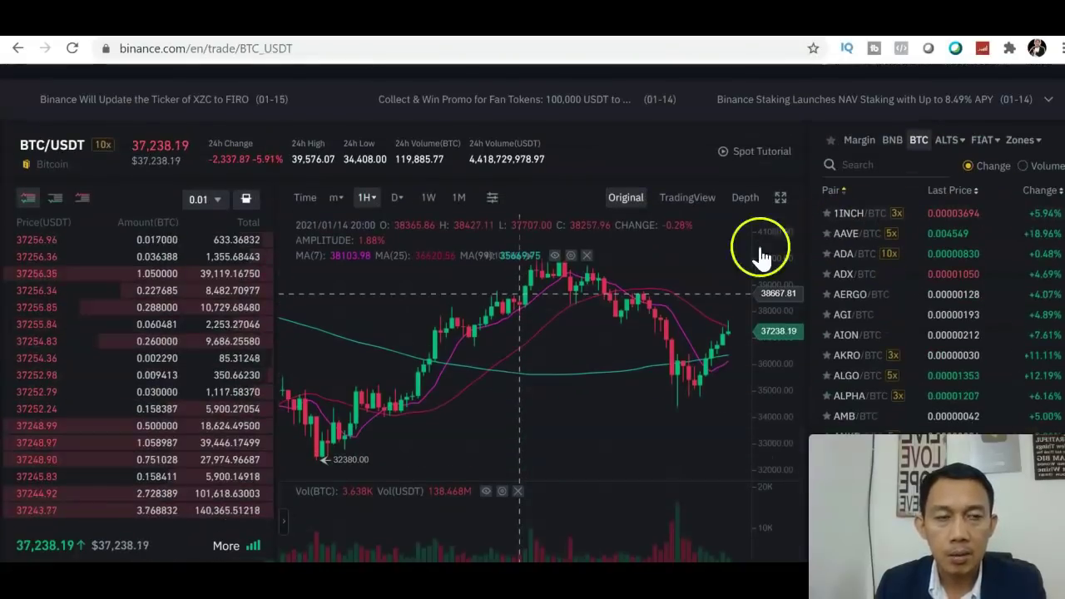
Step: Replace the MA overlay with EMA(7/25/99) lines on the price chart
{"action": "left_click", "coordinate": [492, 200]}
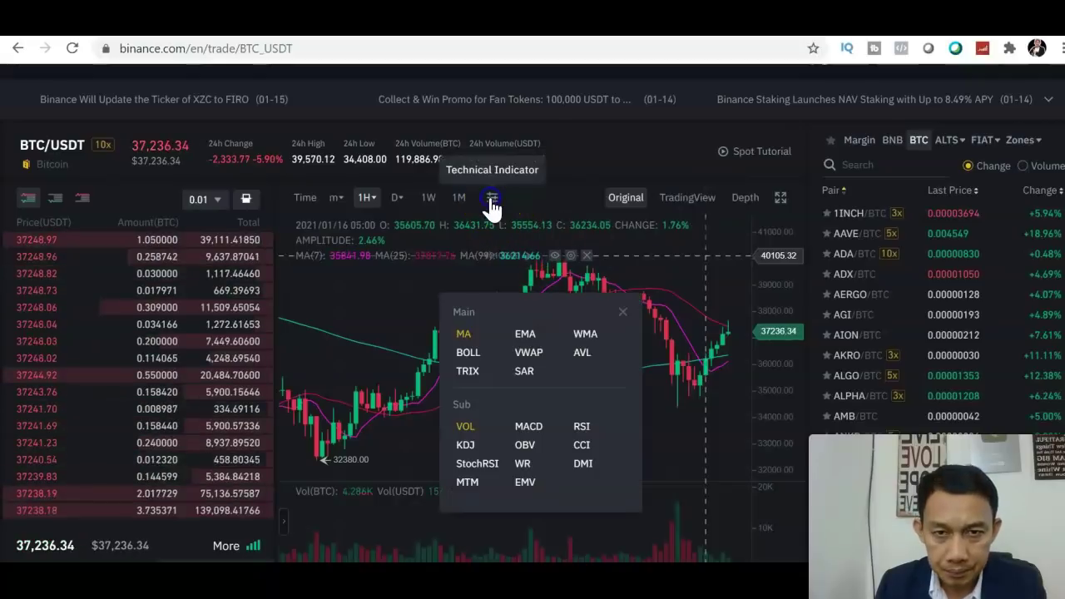
{"action": "left_click", "coordinate": [476, 341]}
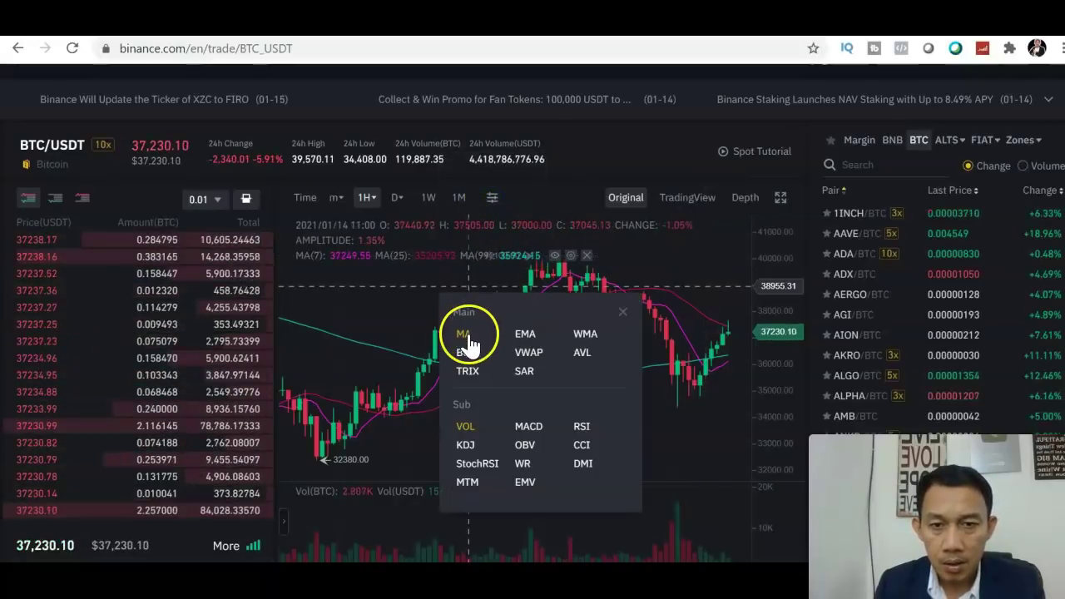
{"action": "left_click", "coordinate": [528, 341]}
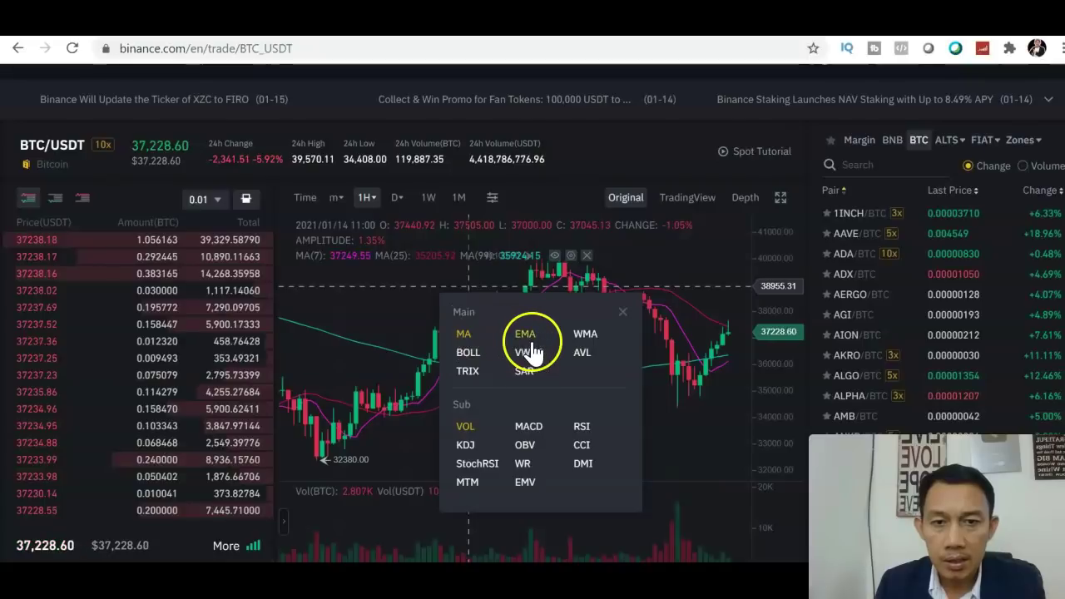
{"action": "left_click", "coordinate": [470, 337]}
{"action": "left_click", "coordinate": [523, 343]}
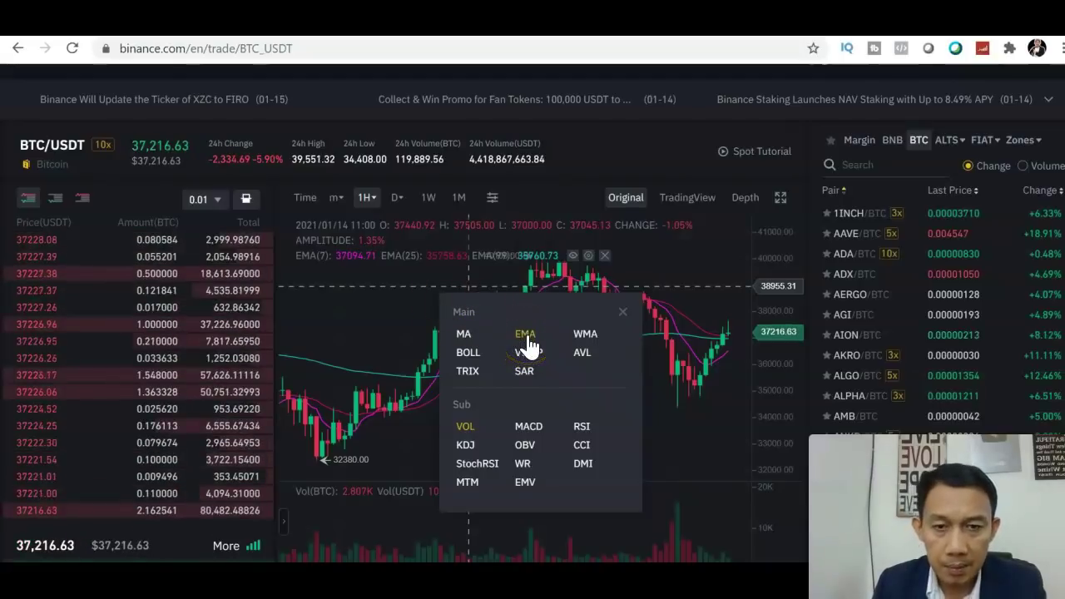
Step: Swap the volume pane for MACD(12,26,9) and Stoch RSI(14,14,3,3) panes
{"action": "left_click", "coordinate": [468, 431]}
{"action": "left_click", "coordinate": [527, 429]}
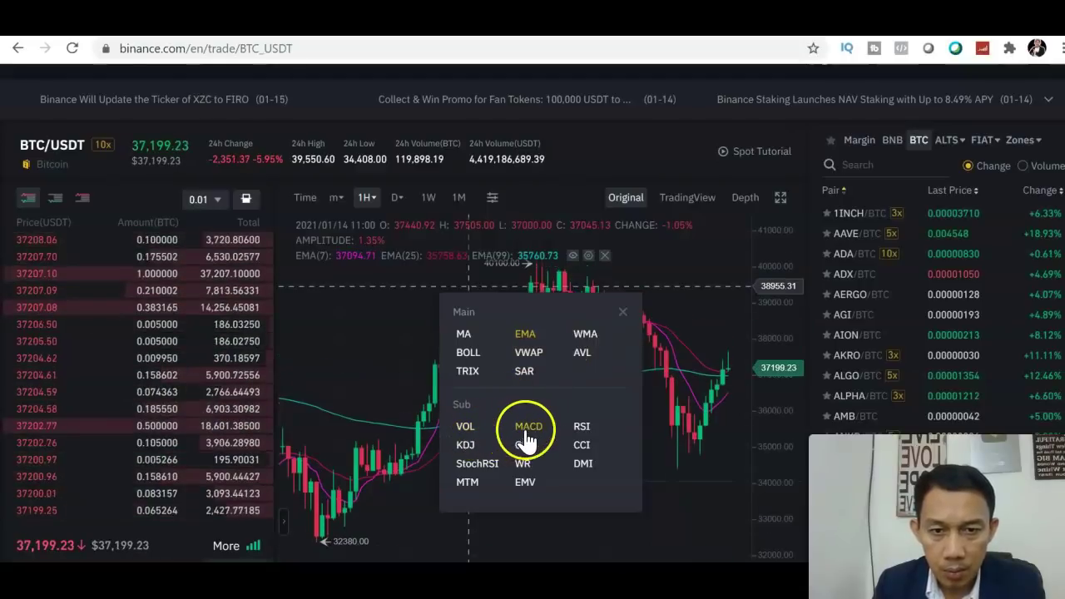
{"action": "left_click", "coordinate": [478, 465]}
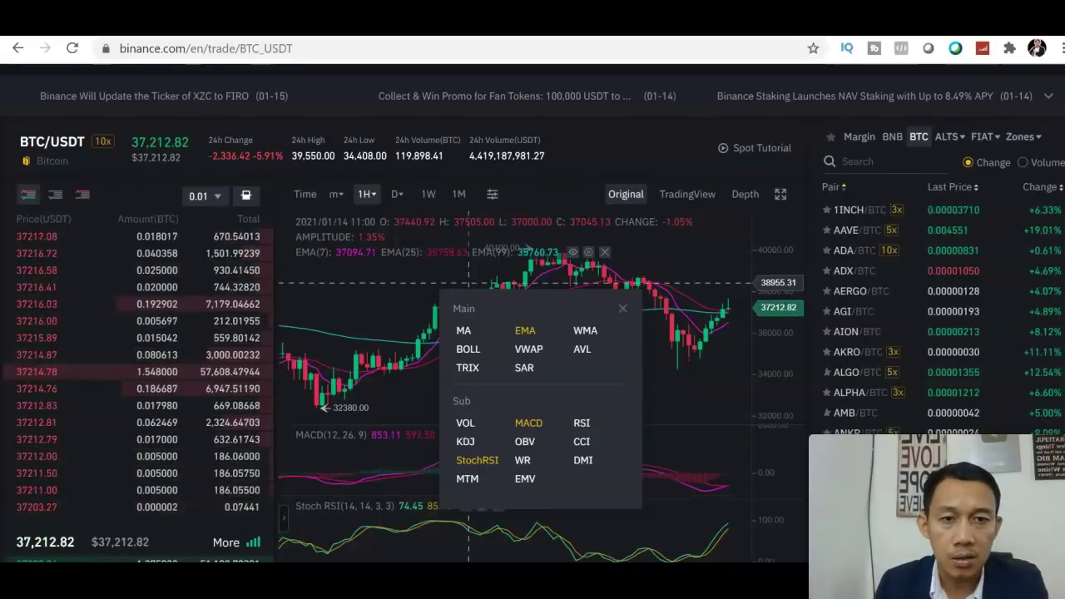
{"action": "scroll", "coordinate": [533, 333], "scroll_direction": "down", "scroll_amount": 3}
{"action": "scroll", "coordinate": [794, 256], "scroll_direction": "up", "scroll_amount": 2}
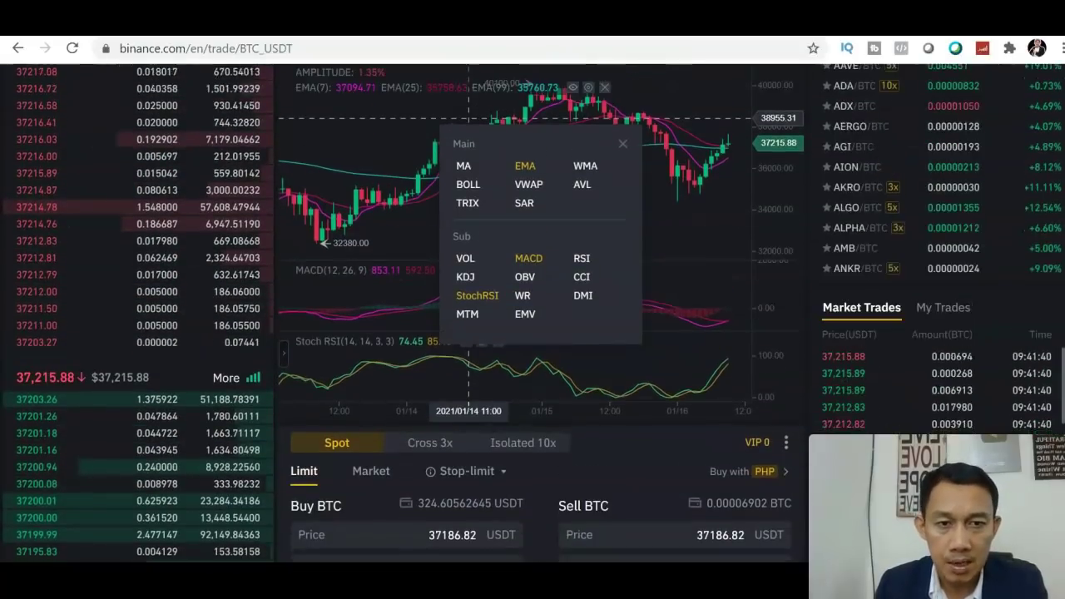
{"action": "left_click", "coordinate": [623, 179]}
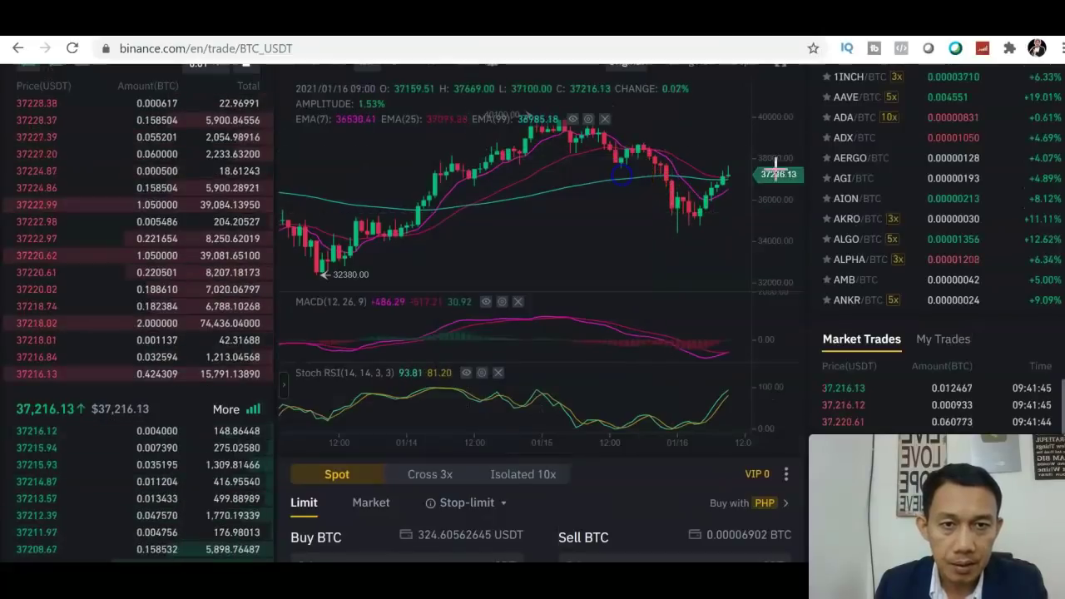
{"action": "scroll", "coordinate": [1015, 178], "scroll_direction": "up", "scroll_amount": 1}
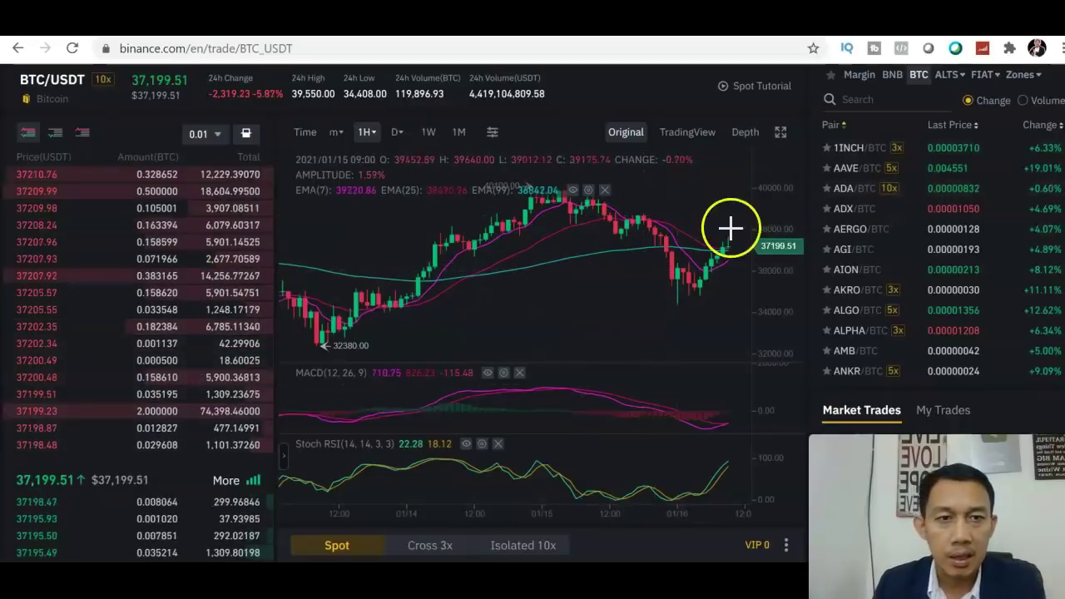
{"action": "left_click", "coordinate": [780, 135]}
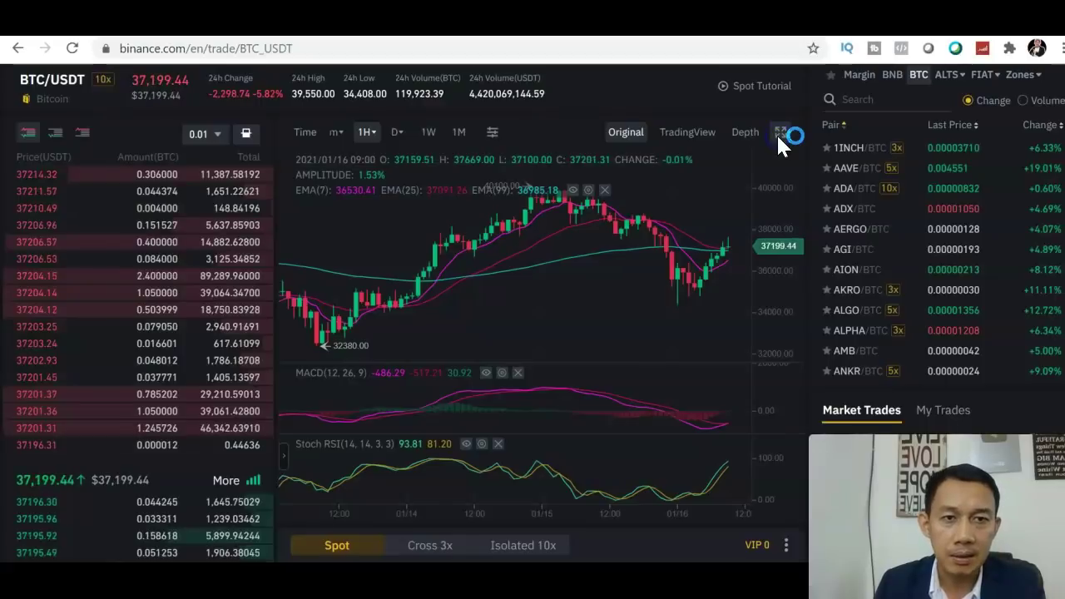
{"action": "left_click", "coordinate": [1027, 224]}
{"action": "scroll", "coordinate": [533, 310], "scroll_direction": "up", "scroll_amount": 1}
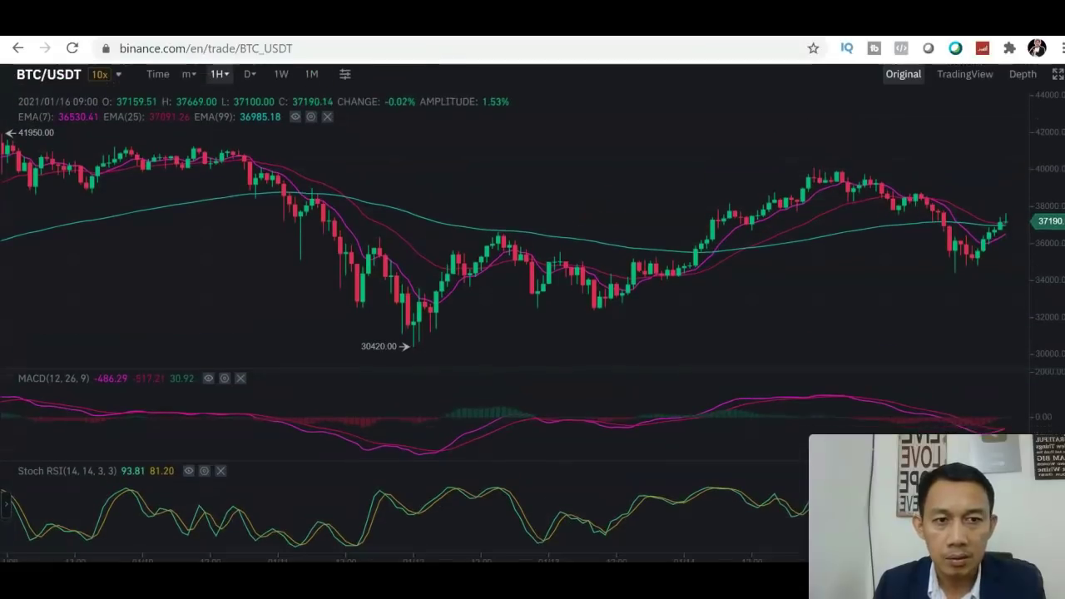
{"action": "scroll", "coordinate": [532, 313], "scroll_direction": "down", "scroll_amount": 1}
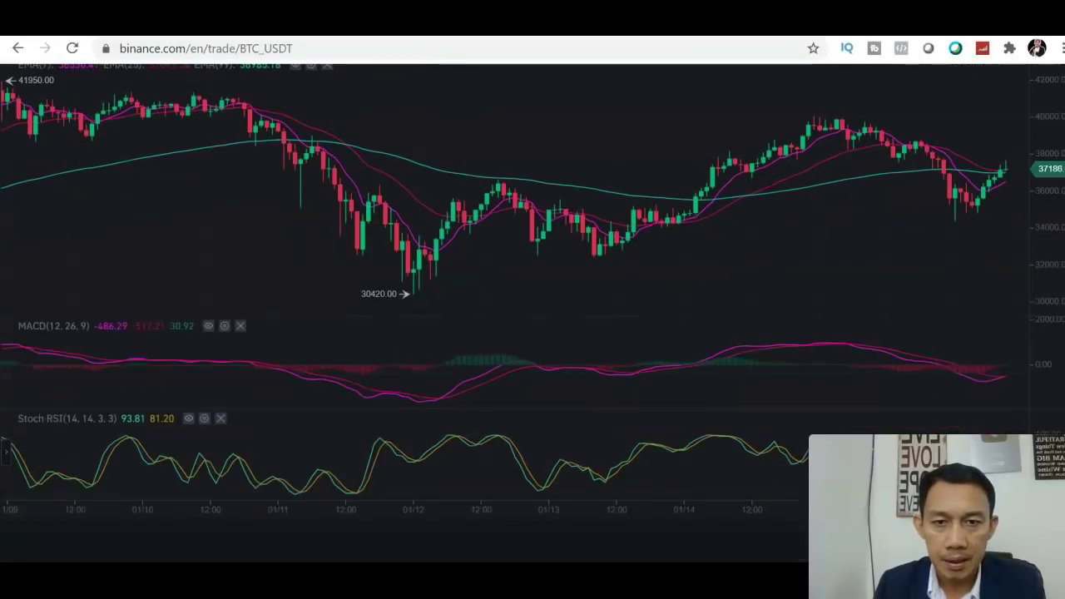
{"action": "left_click", "coordinate": [944, 238]}
{"action": "left_click_drag", "start_coordinate": [823, 247], "coordinate": [726, 247]}
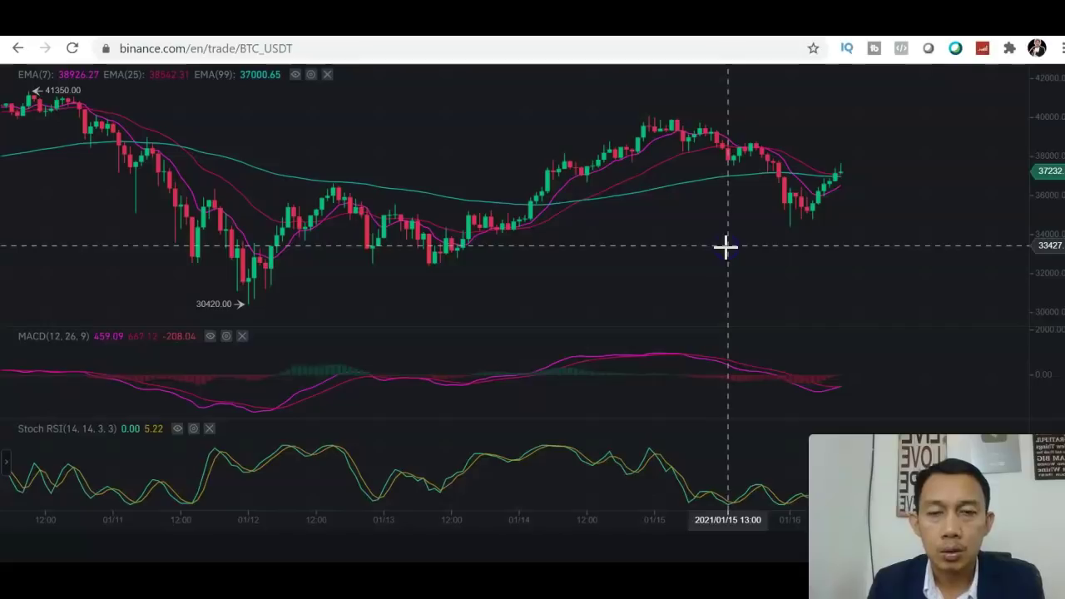
{"action": "left_click", "coordinate": [627, 182]}
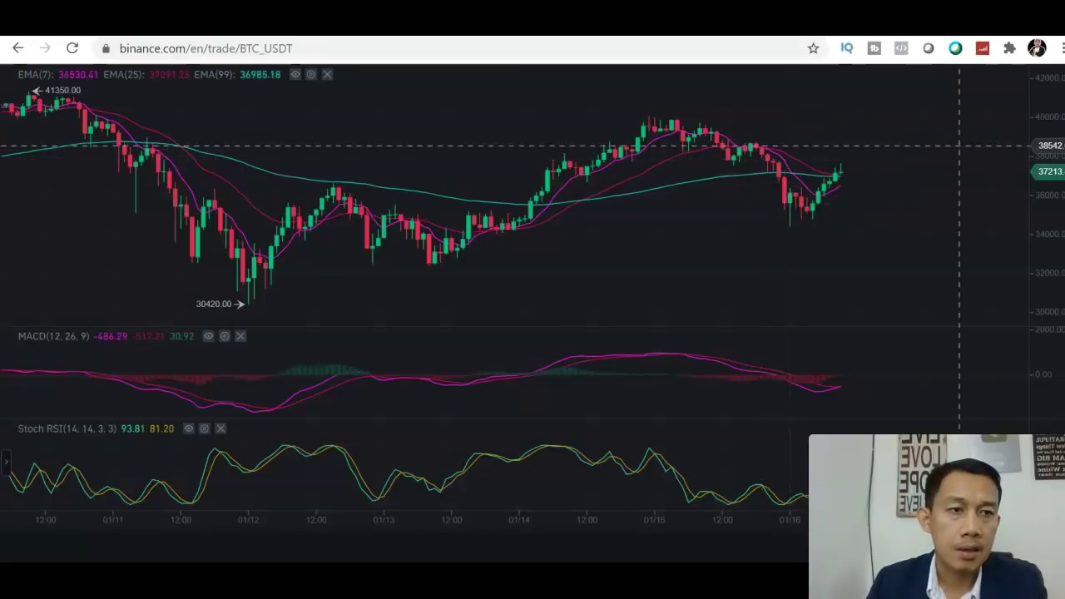
{"action": "left_click", "coordinate": [920, 214]}
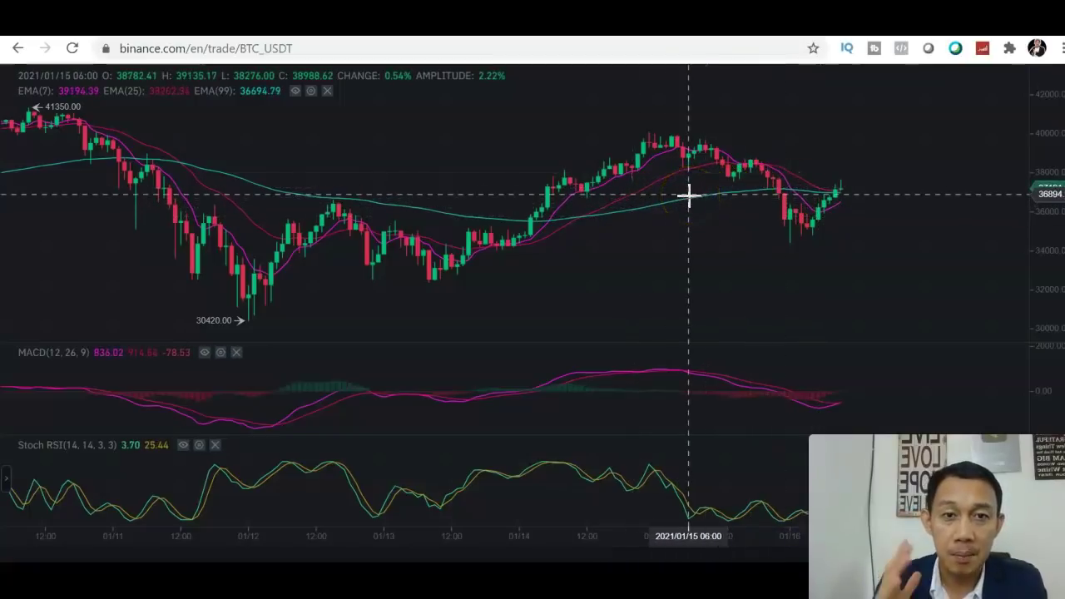
{"action": "left_click", "coordinate": [609, 207]}
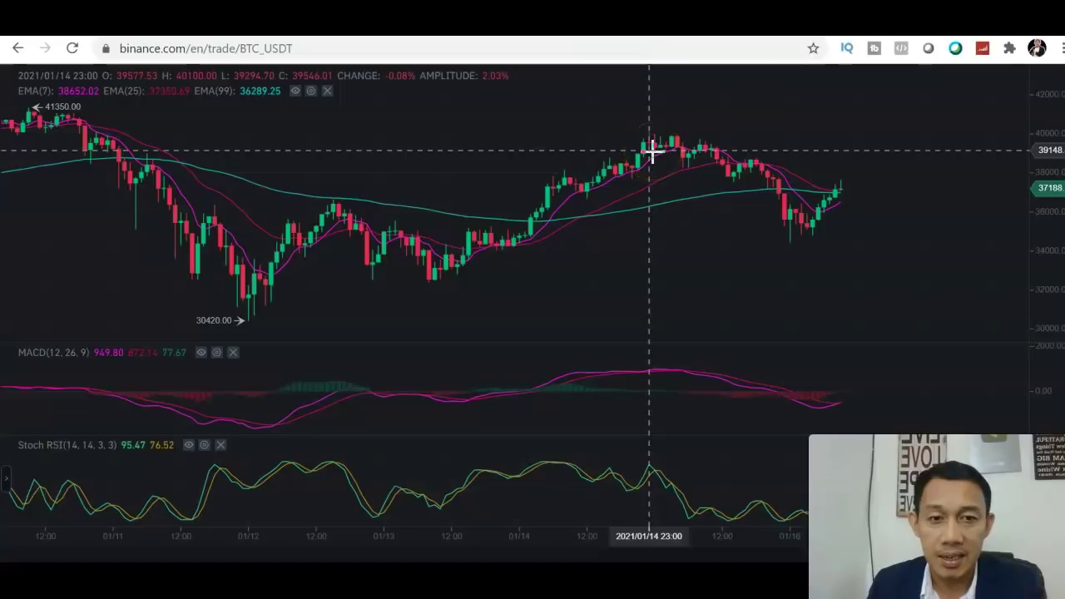
{"action": "left_click", "coordinate": [668, 178]}
{"action": "left_click", "coordinate": [559, 244]}
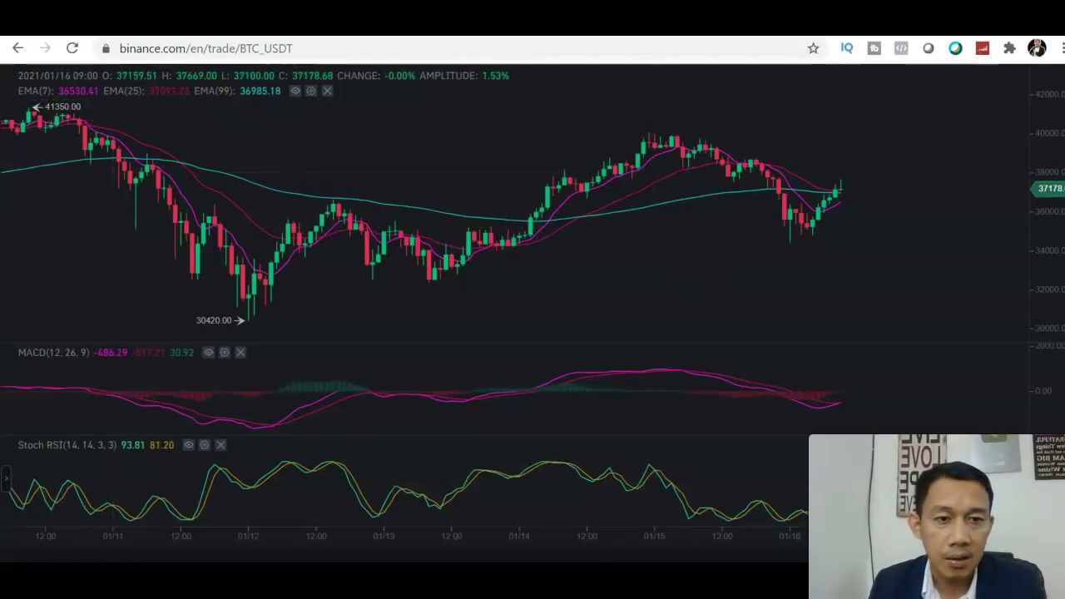
{"action": "scroll", "coordinate": [532, 303], "scroll_direction": "down", "scroll_amount": 1}
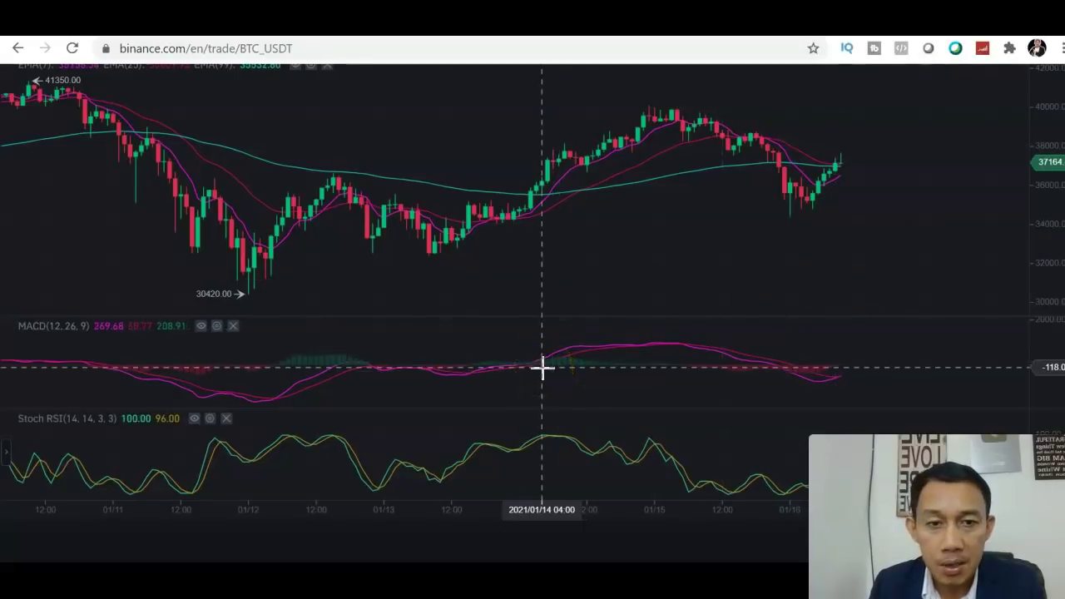
{"action": "left_click", "coordinate": [604, 366]}
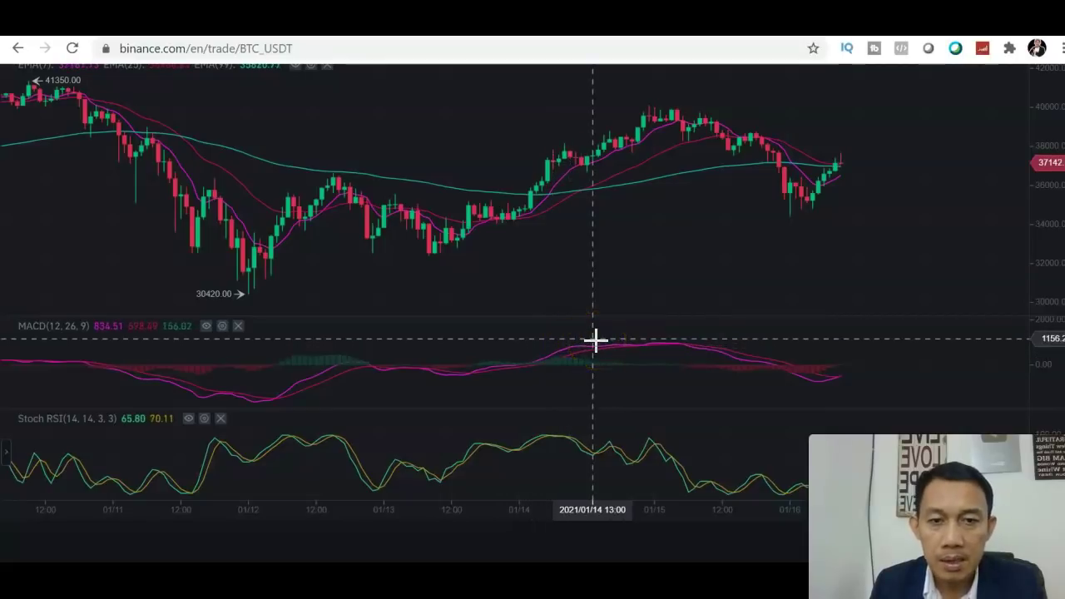
{"action": "left_click", "coordinate": [705, 356]}
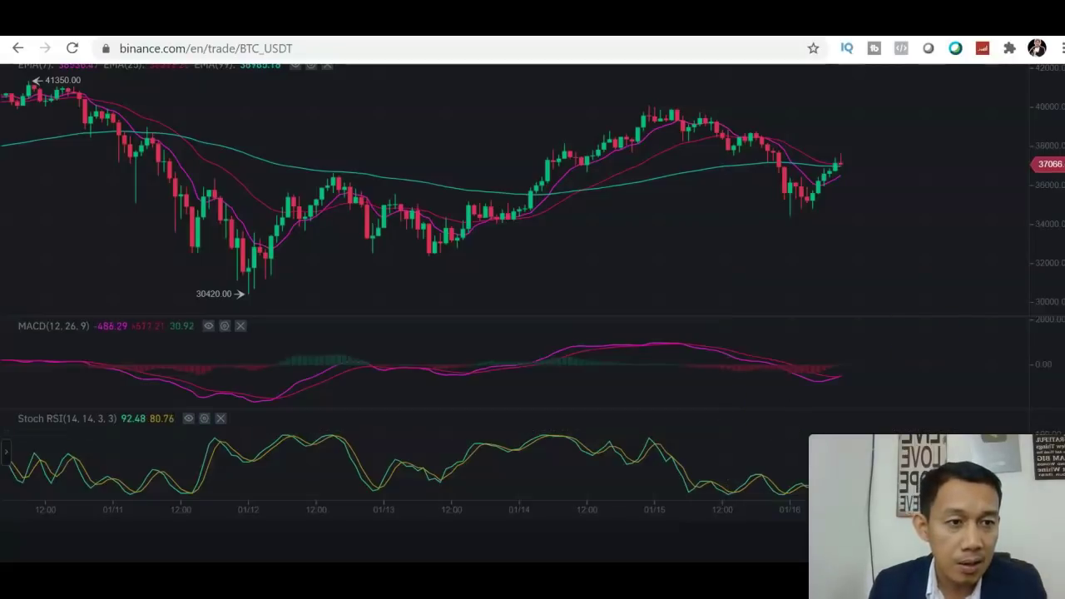
{"action": "scroll", "coordinate": [1045, 109], "scroll_direction": "up", "scroll_amount": 1}
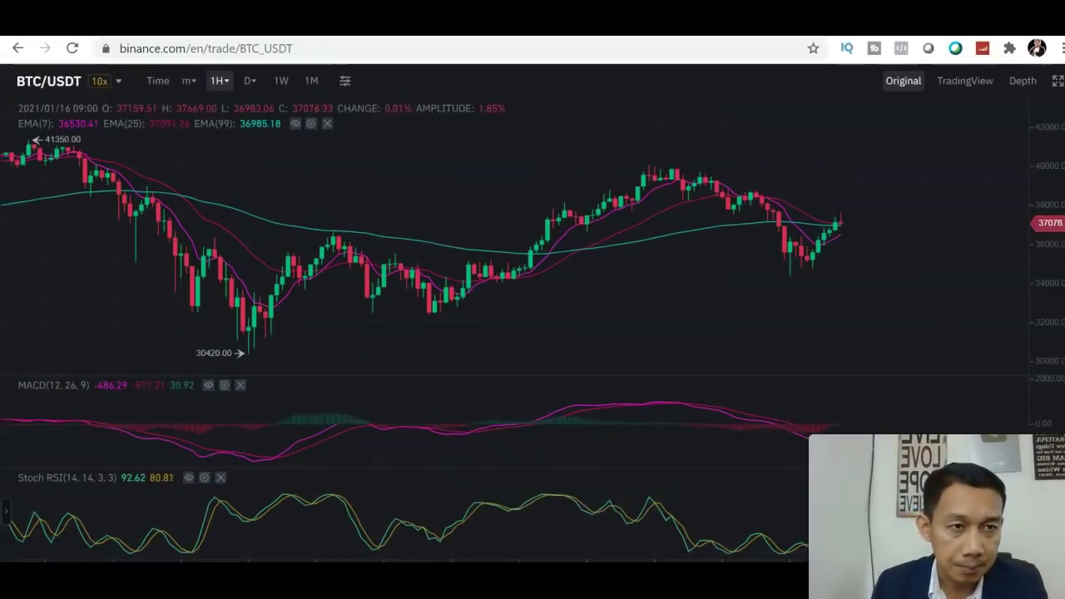
Step: Exit the full-screen chart and select the Buy BTC limit price field at 37186.82 USDT
{"action": "left_click", "coordinate": [1057, 82]}
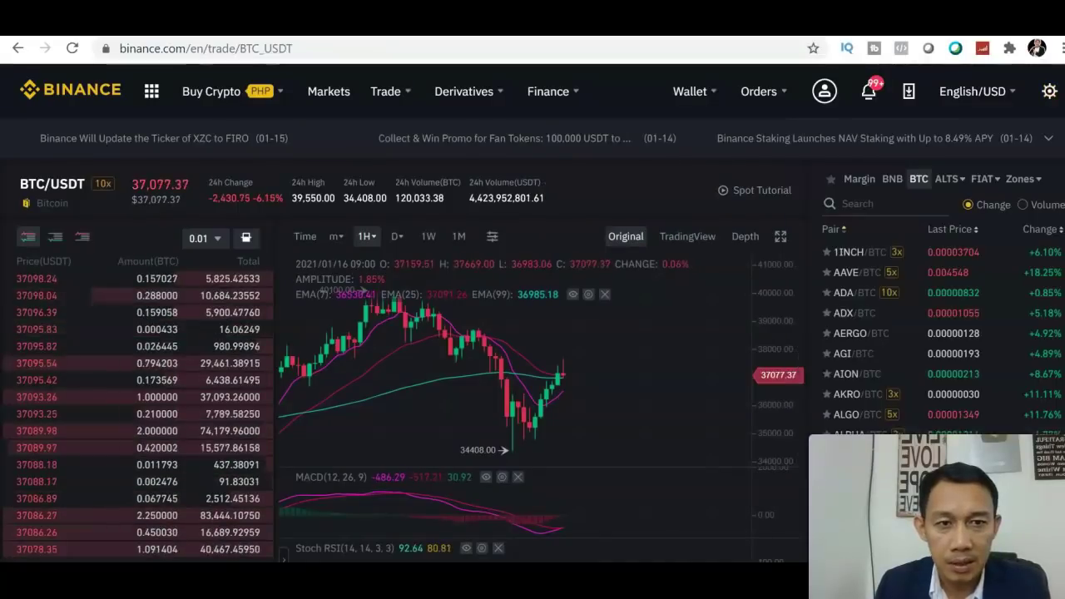
{"action": "scroll", "coordinate": [532, 308], "scroll_direction": "down", "scroll_amount": 5}
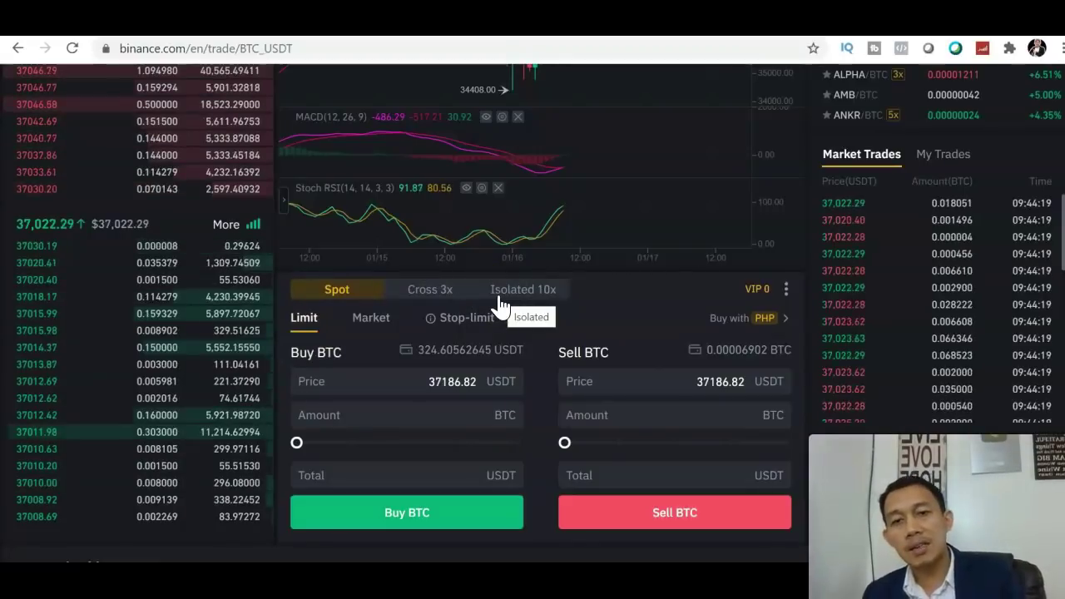
{"action": "left_click", "coordinate": [439, 391]}
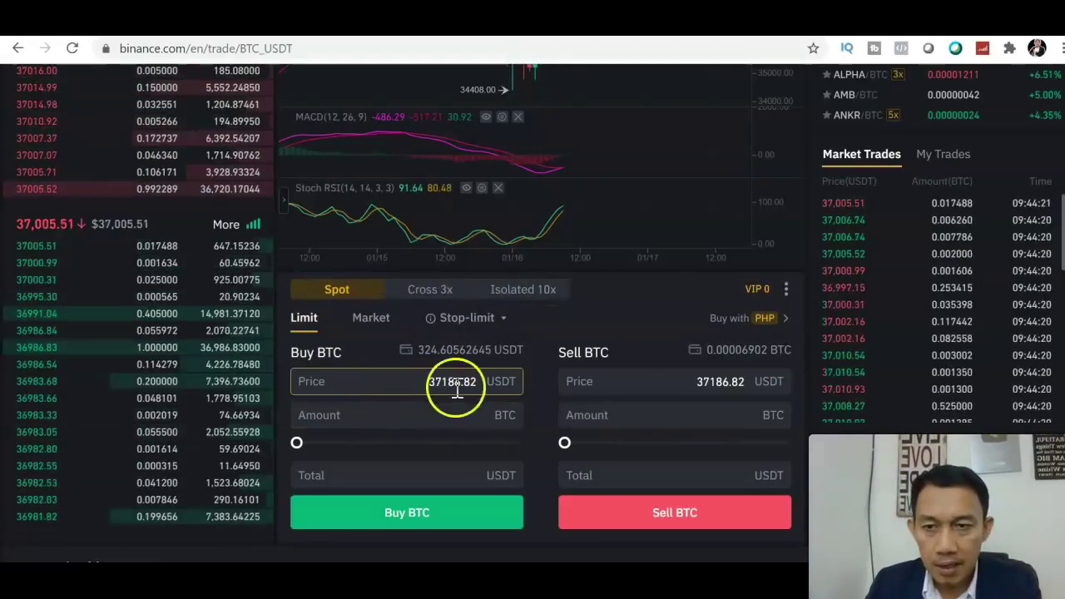
{"action": "left_click", "coordinate": [491, 384]}
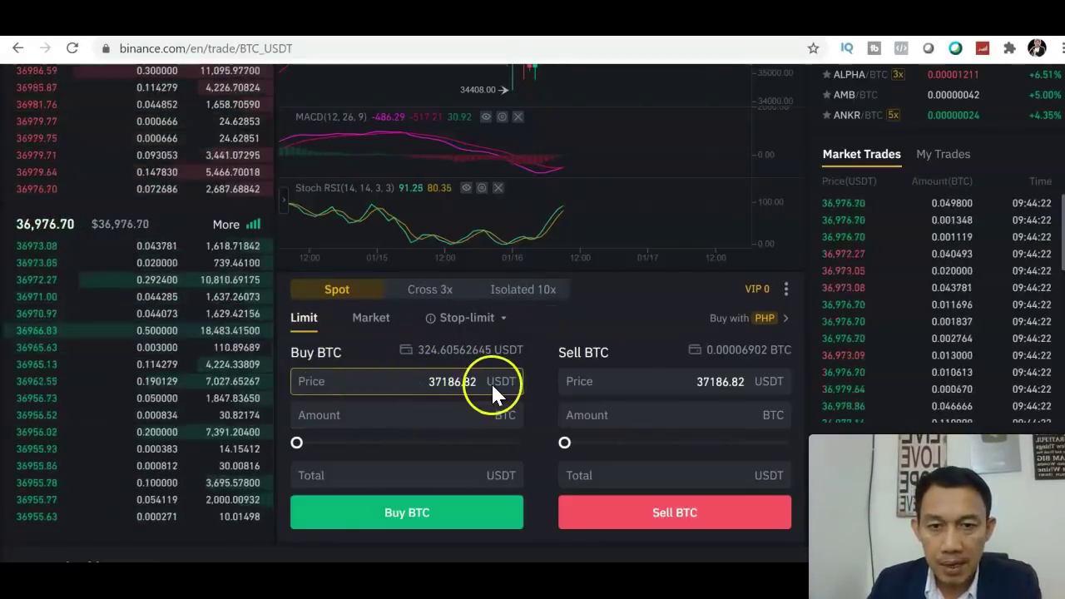
{"action": "left_click", "coordinate": [476, 381]}
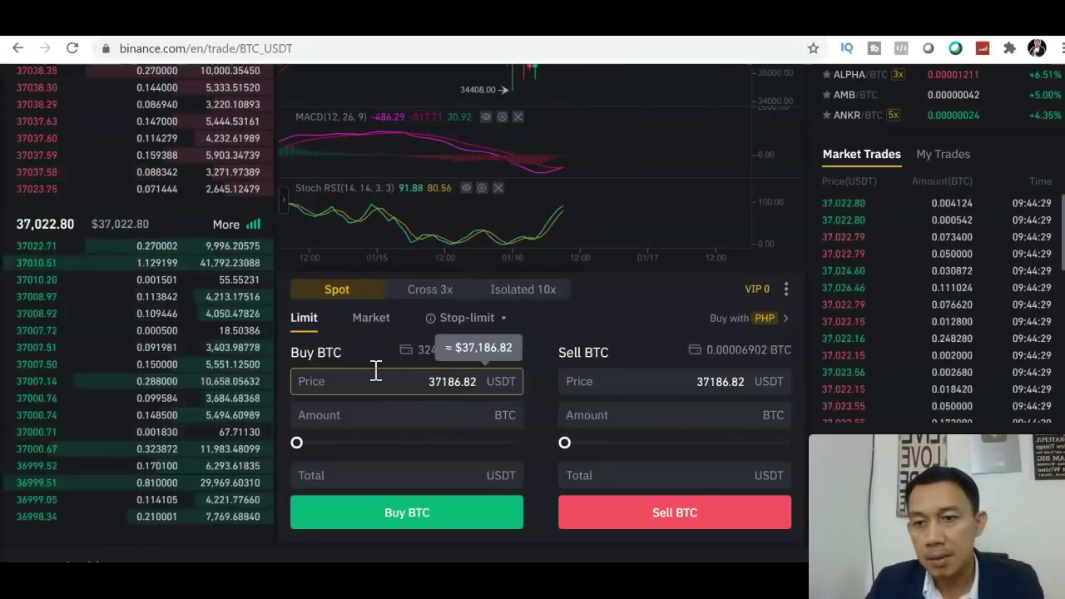
{"action": "mouse_move", "coordinate": [84, 409]}
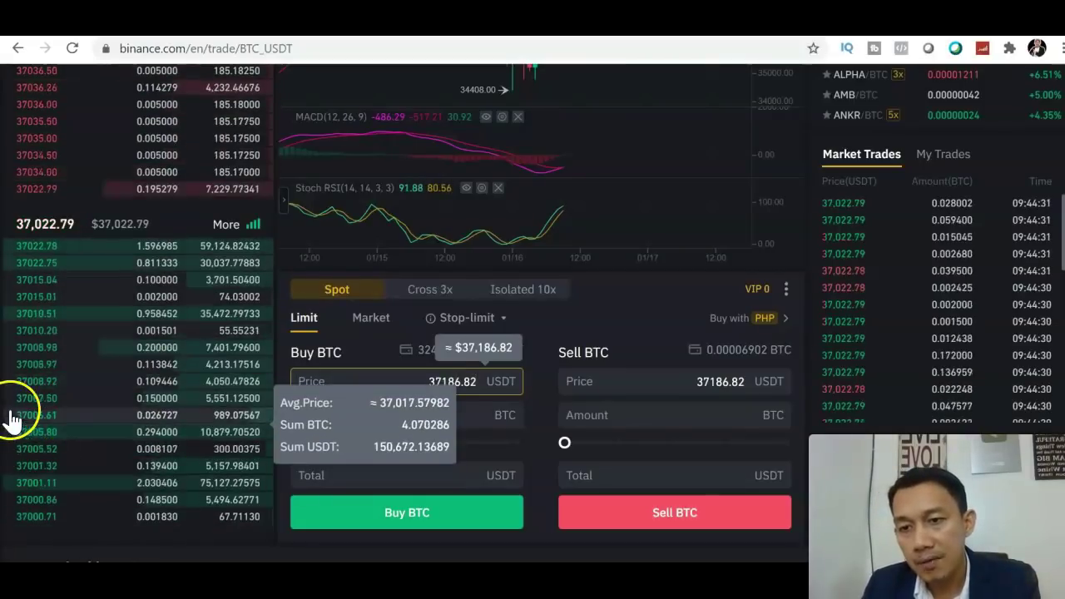
{"action": "mouse_move", "coordinate": [39, 528]}
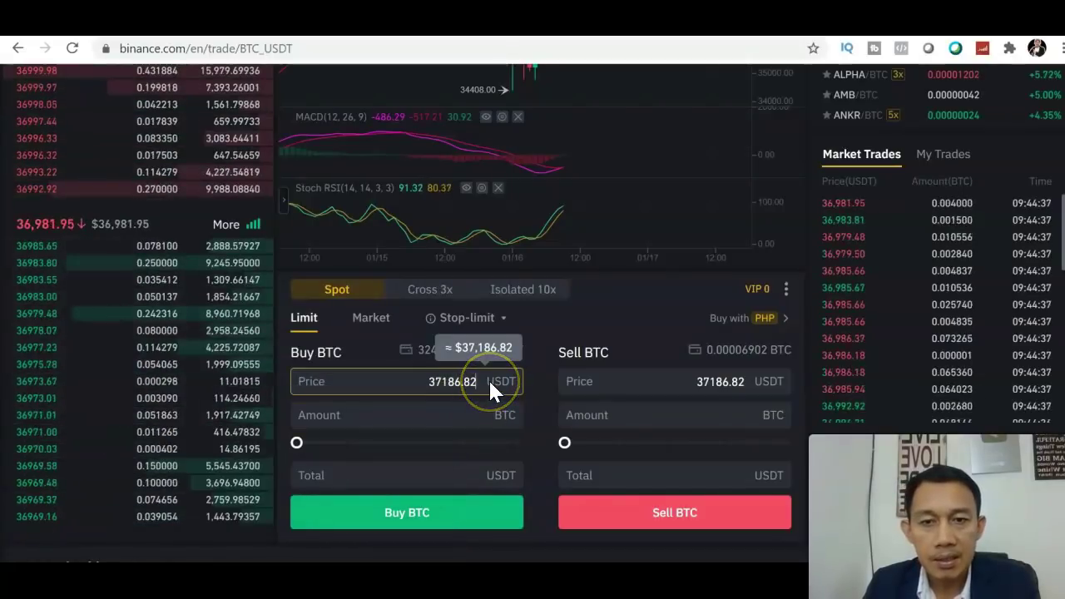
Step: Set the limit buy price to 35000 USDT and amount to 100%: 0.009274 BTC, 324.59 USDT
{"action": "key", "text": "BackSpace"}
{"action": "key", "text": "BackSpace"}
{"action": "key", "text": "BackSpace"}
{"action": "key", "text": "BackSpace"}
{"action": "key", "text": "BackSpace"}
{"action": "key", "text": "BackSpace"}
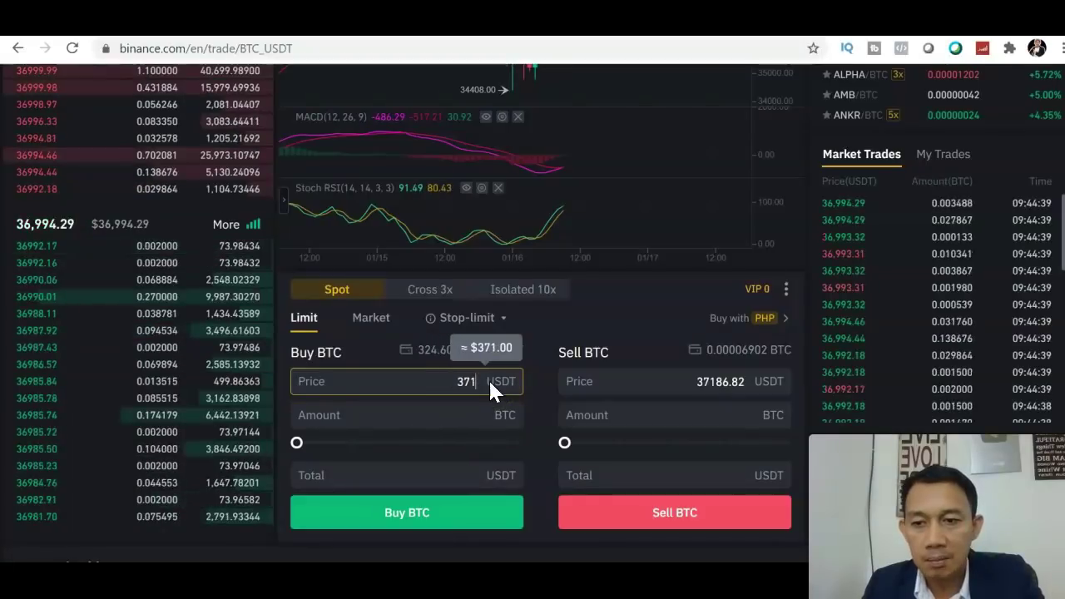
{"action": "key", "text": "BackSpace"}
{"action": "type", "text": "5000"}
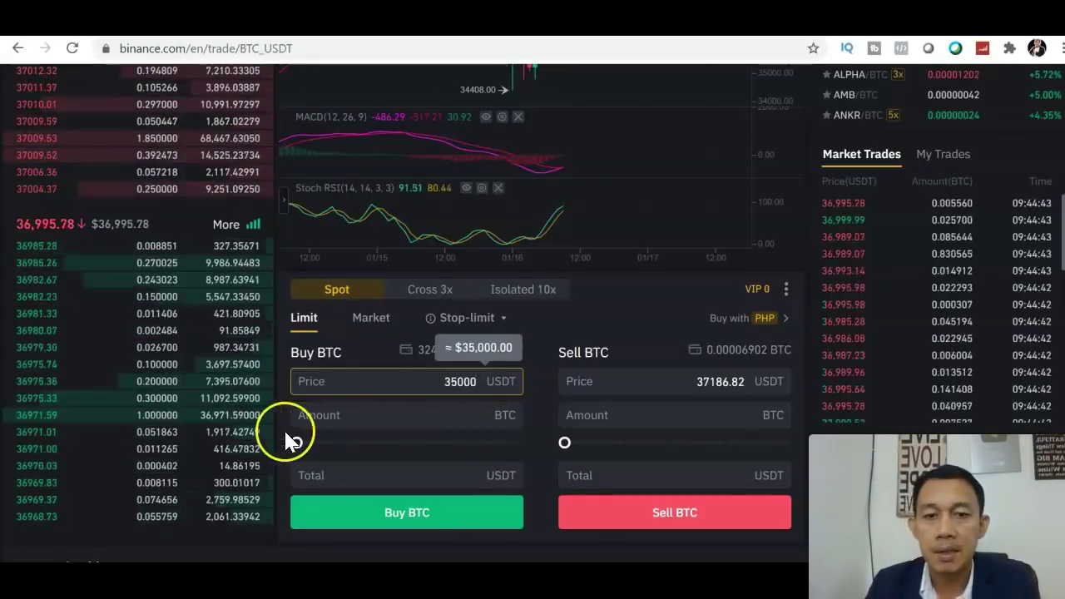
{"action": "left_click_drag", "start_coordinate": [289, 439], "coordinate": [537, 463]}
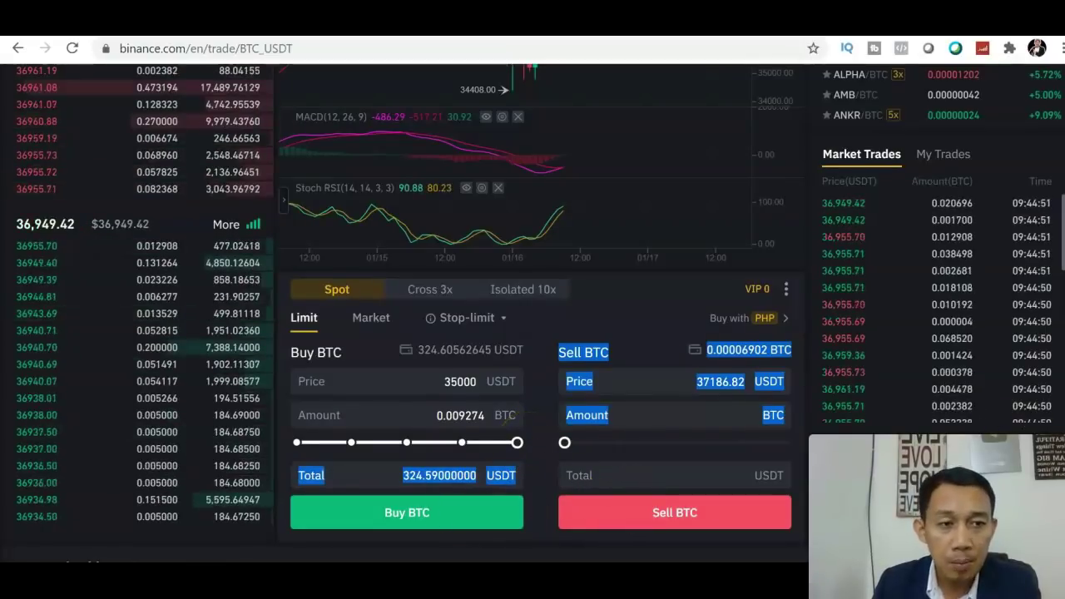
{"action": "scroll", "coordinate": [638, 416], "scroll_direction": "down", "scroll_amount": 1}
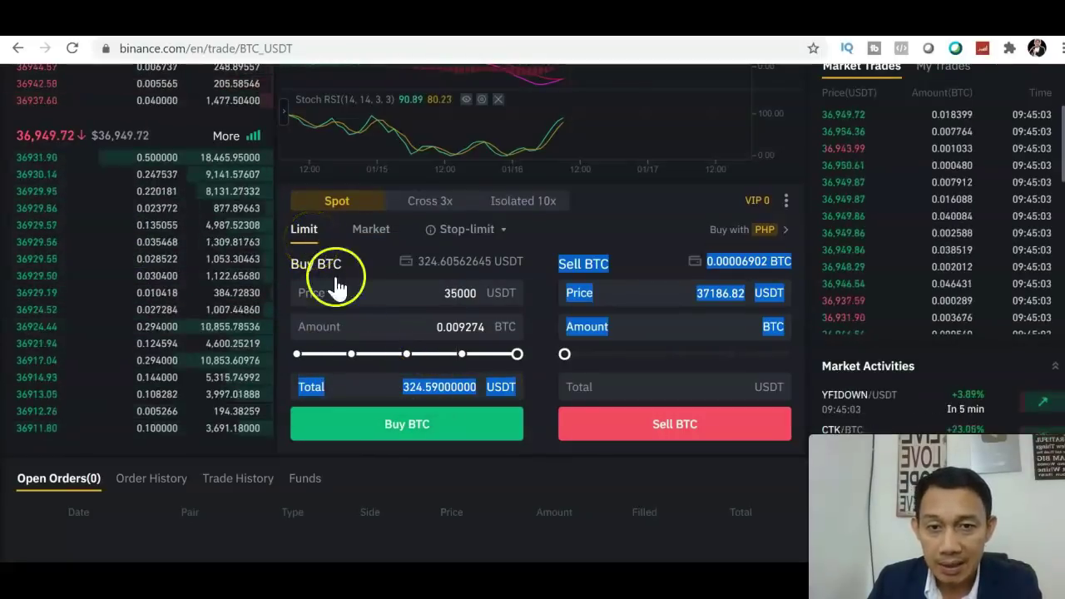
Step: Place the 35,000 USDT limit buy for 0.009274 BTC, then cancel it under Open Orders
{"action": "left_click", "coordinate": [388, 431]}
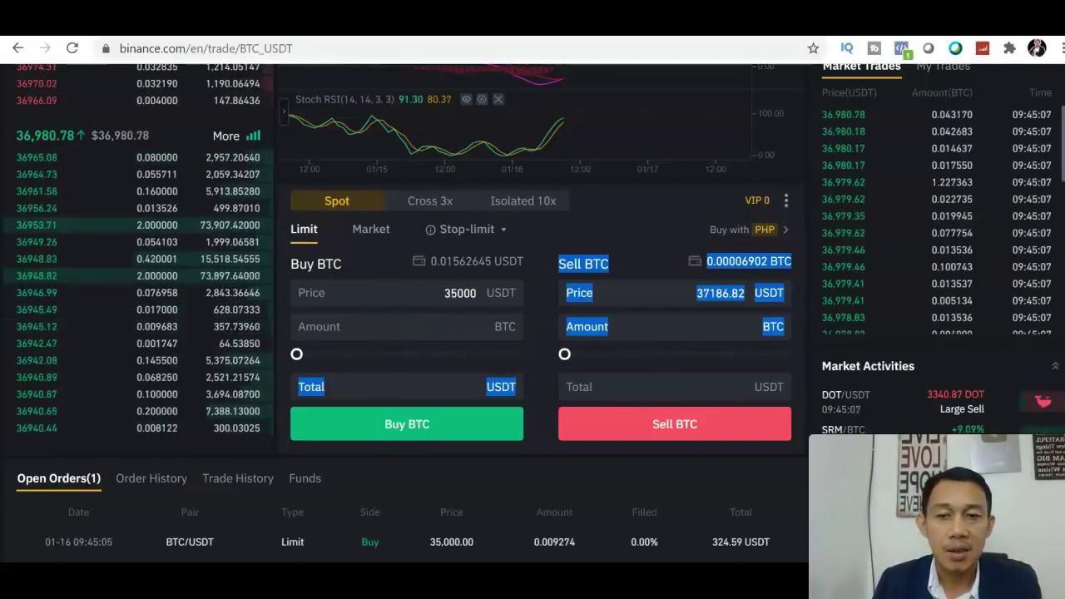
{"action": "scroll", "coordinate": [533, 306], "scroll_direction": "down", "scroll_amount": 2}
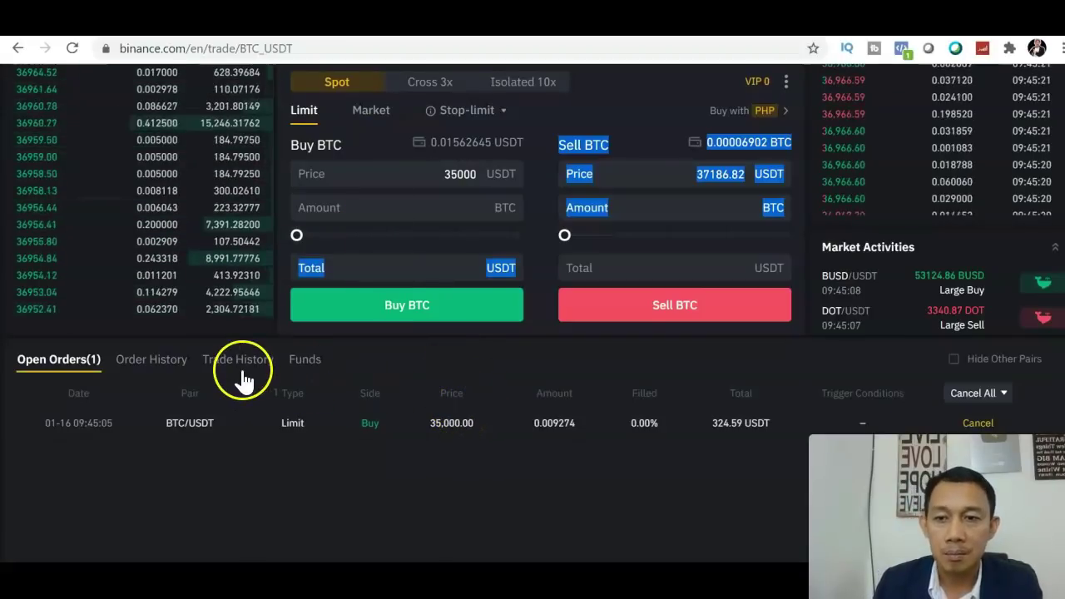
{"action": "left_click", "coordinate": [636, 97]}
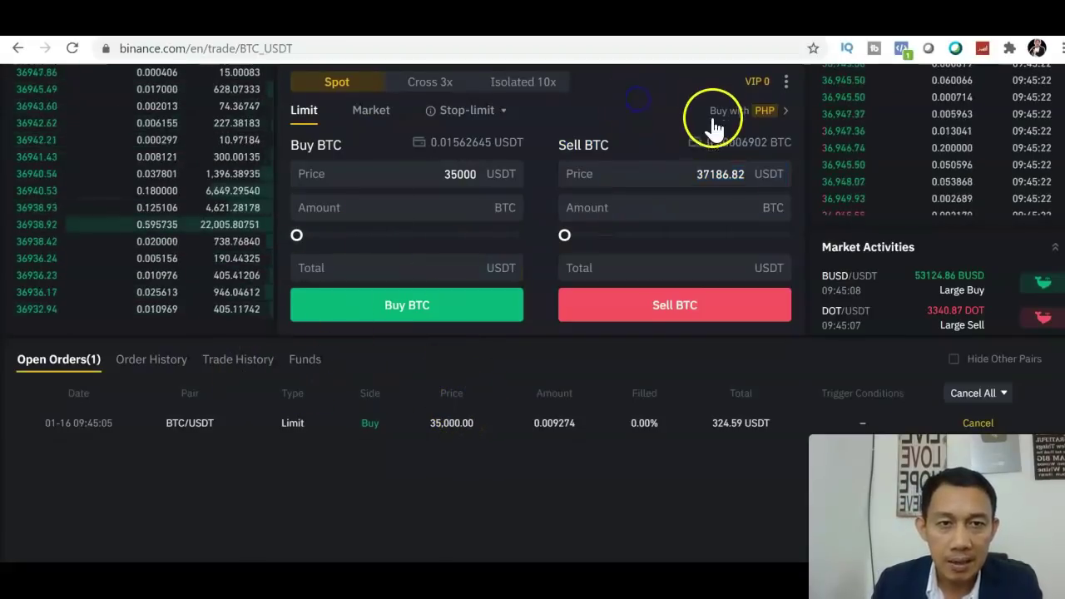
{"action": "left_click", "coordinate": [601, 117]}
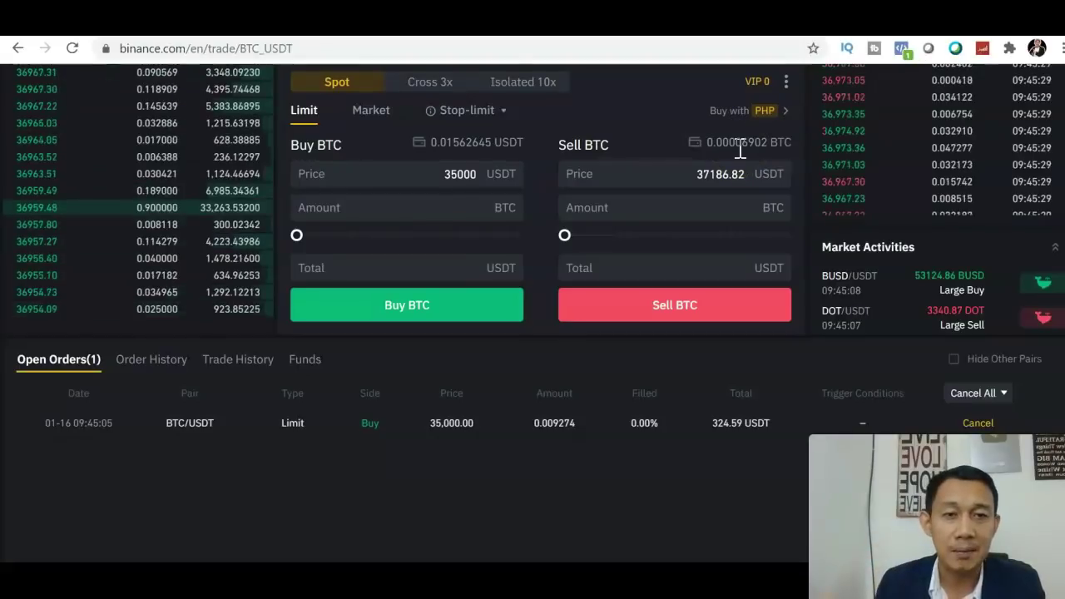
{"action": "left_click", "coordinate": [978, 423]}
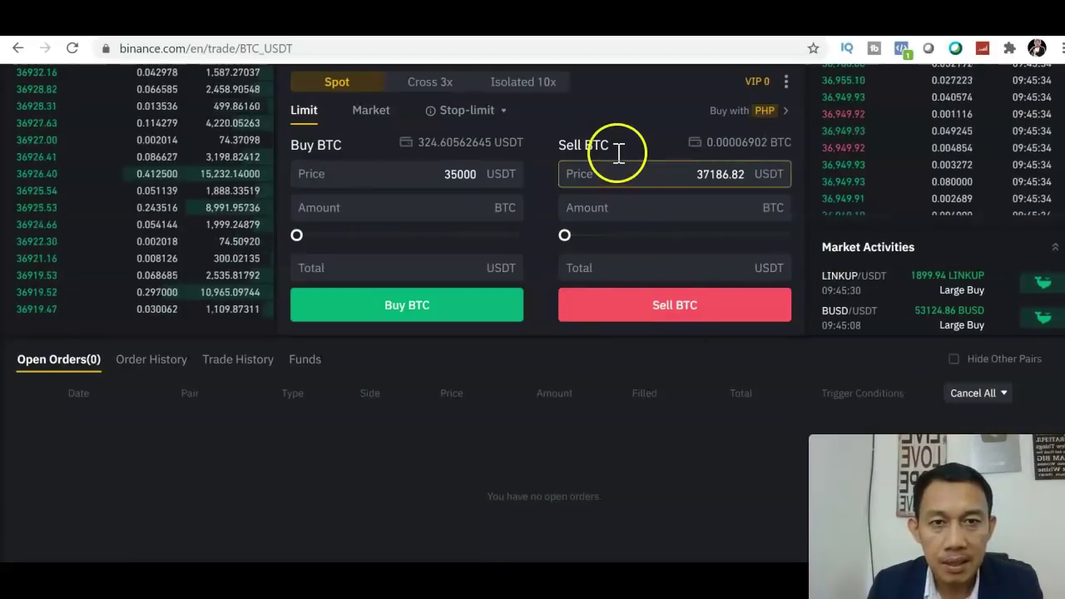
Step: Enter 38000 USDT as the limit Sell BTC price
{"action": "left_click", "coordinate": [564, 177]}
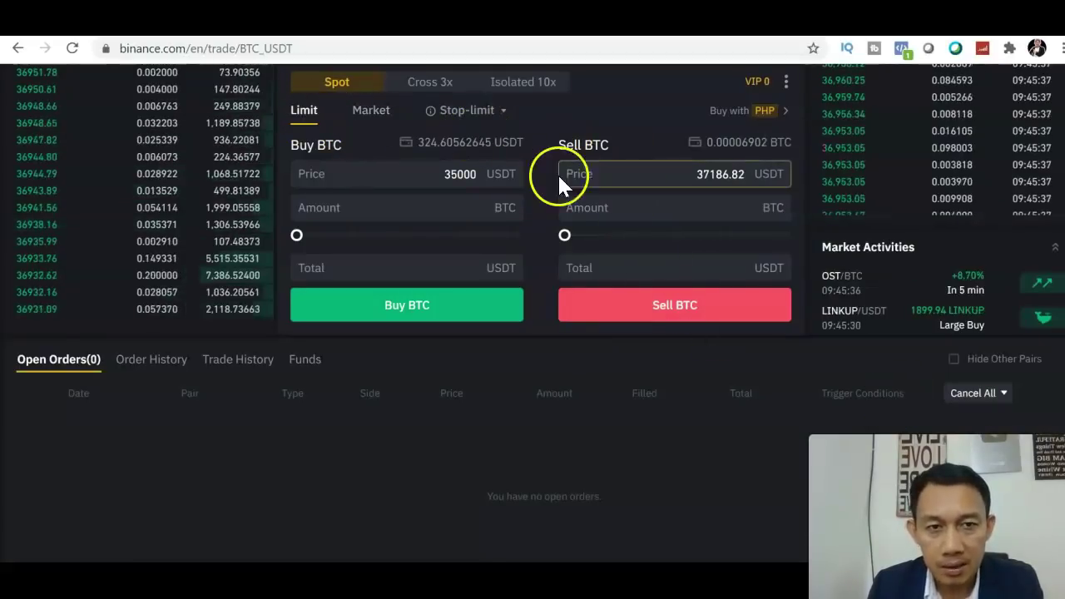
{"action": "scroll", "coordinate": [500, 177], "scroll_direction": "up", "scroll_amount": 5}
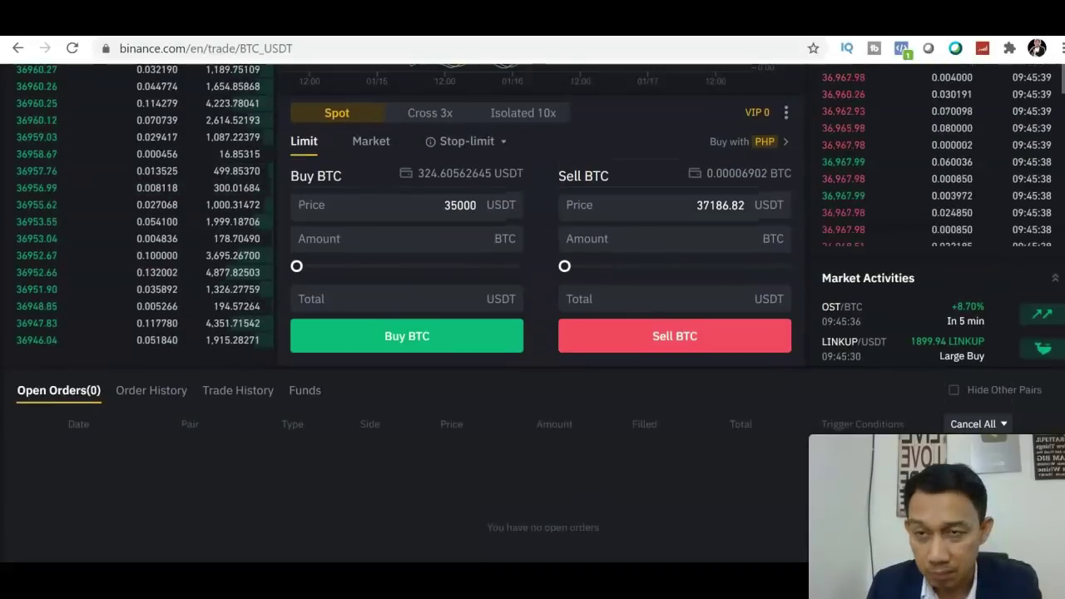
{"action": "scroll", "coordinate": [397, 333], "scroll_direction": "up", "scroll_amount": 1}
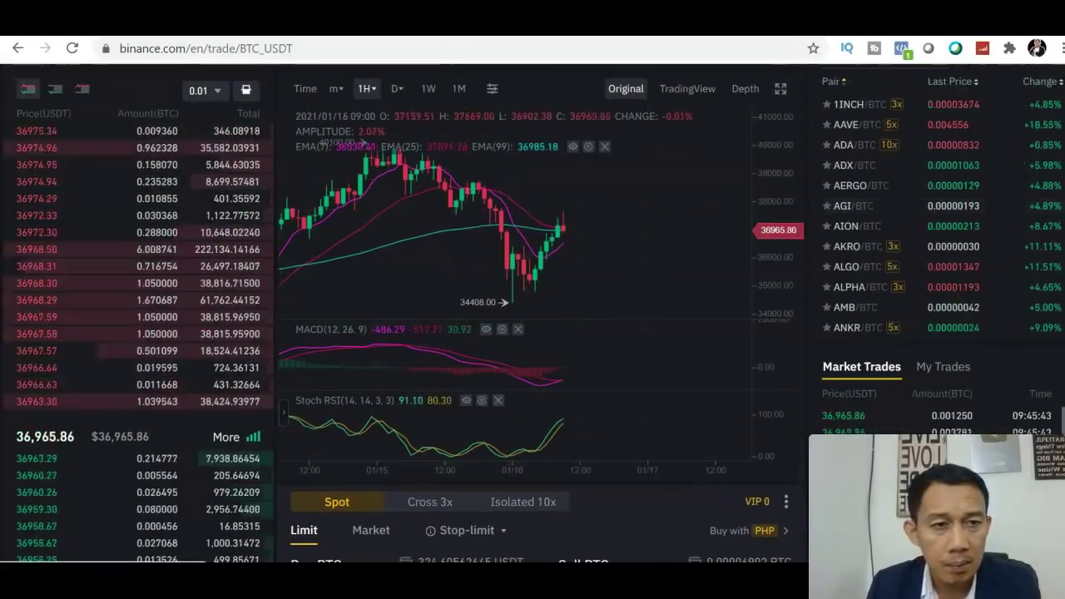
{"action": "scroll", "coordinate": [888, 399], "scroll_direction": "down", "scroll_amount": 3}
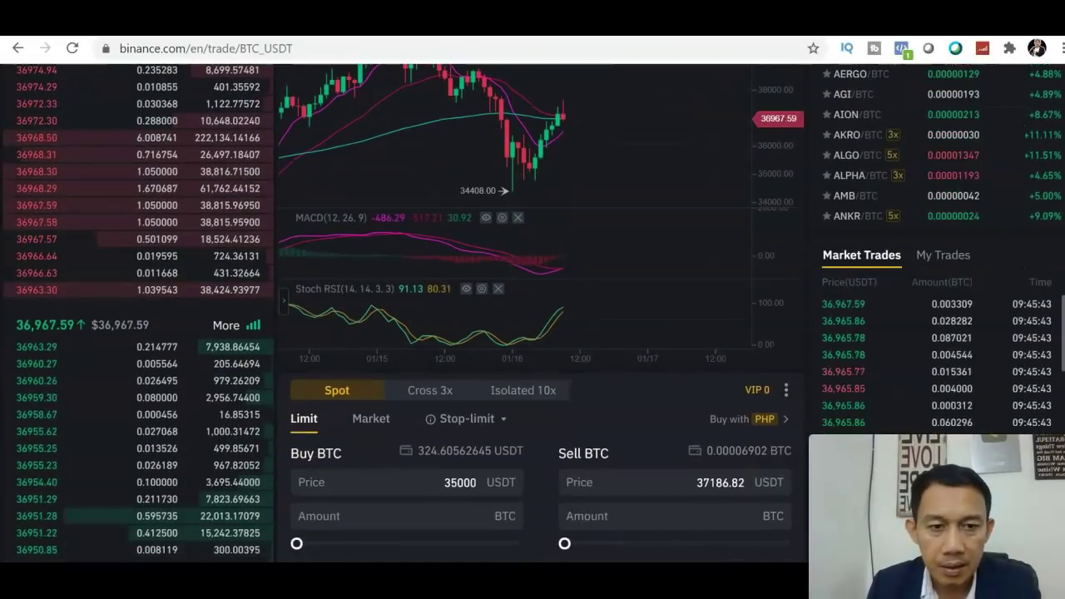
{"action": "left_click", "coordinate": [746, 407]}
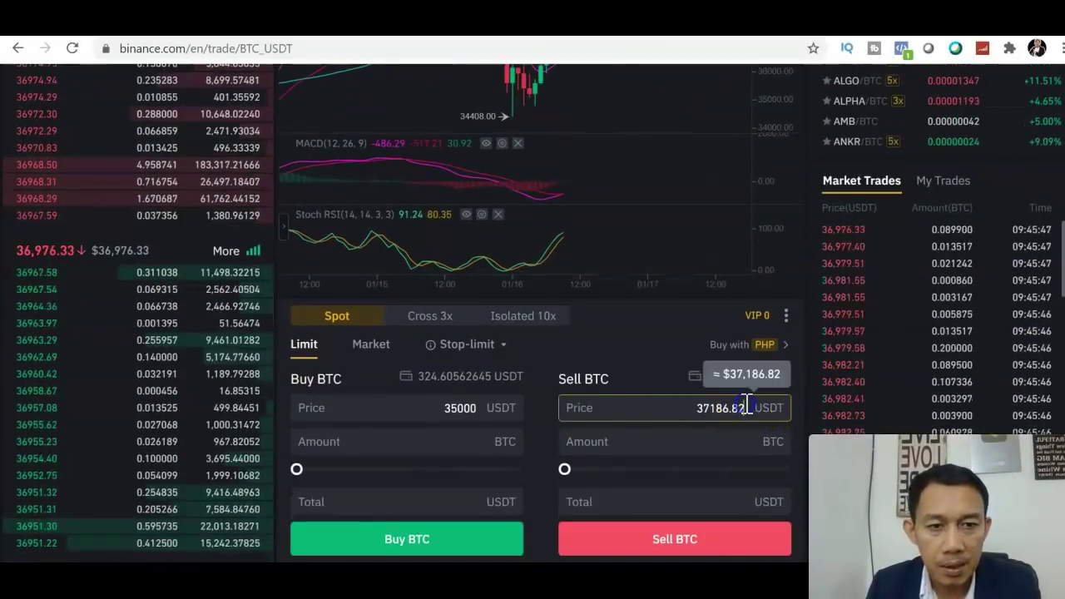
{"action": "key", "text": "BackSpace"}
{"action": "key", "text": "BackSpace"}
{"action": "key", "text": "BackSpace"}
{"action": "key", "text": "BackSpace"}
{"action": "key", "text": "BackSpace"}
{"action": "key", "text": "BackSpace"}
{"action": "key", "text": "BackSpace"}
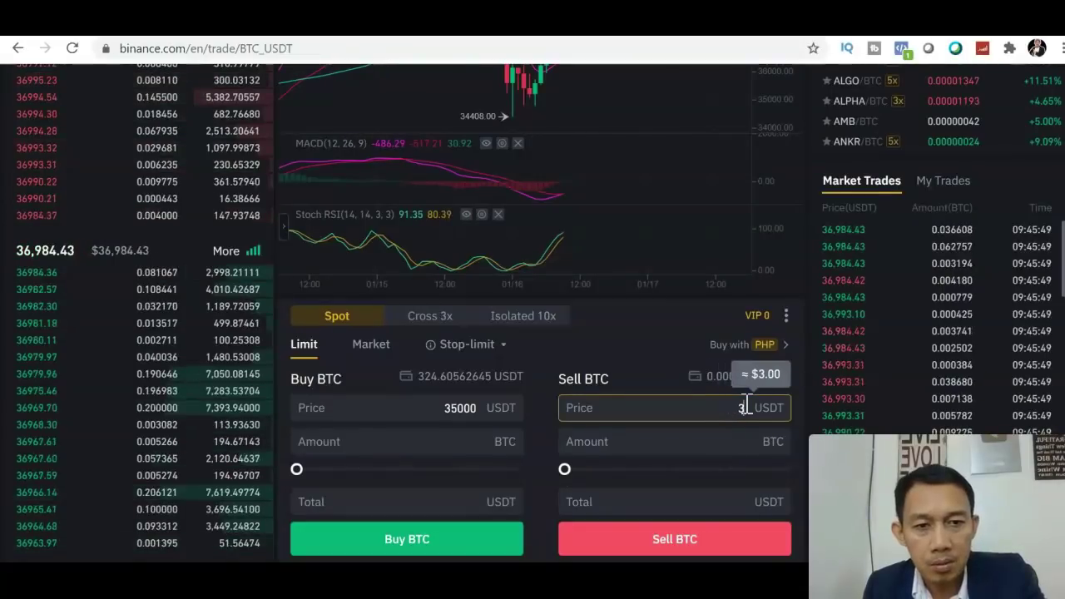
{"action": "type", "text": "8"}
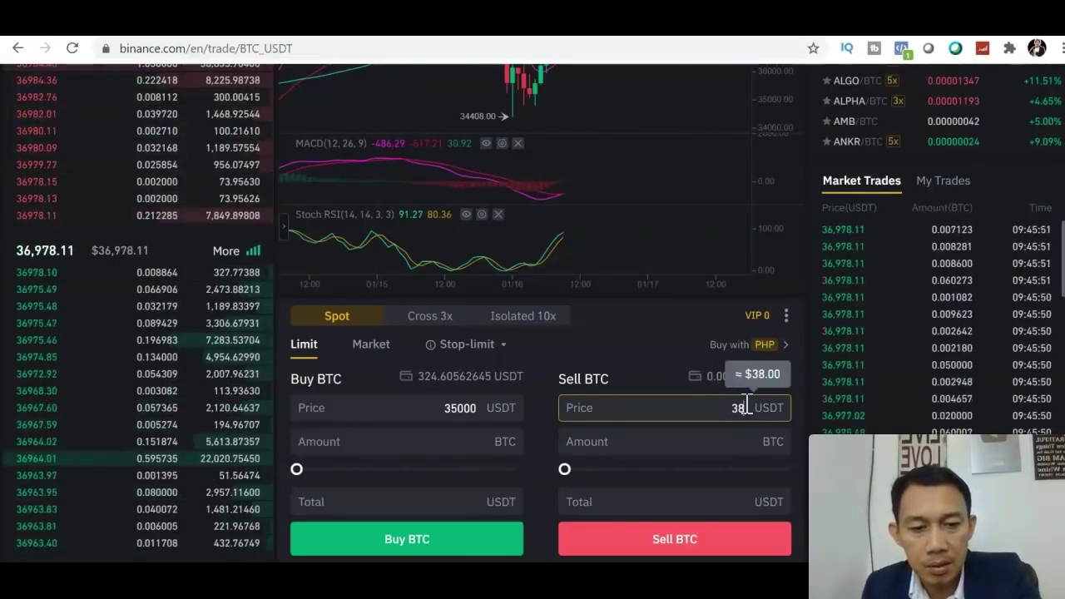
{"action": "type", "text": "000"}
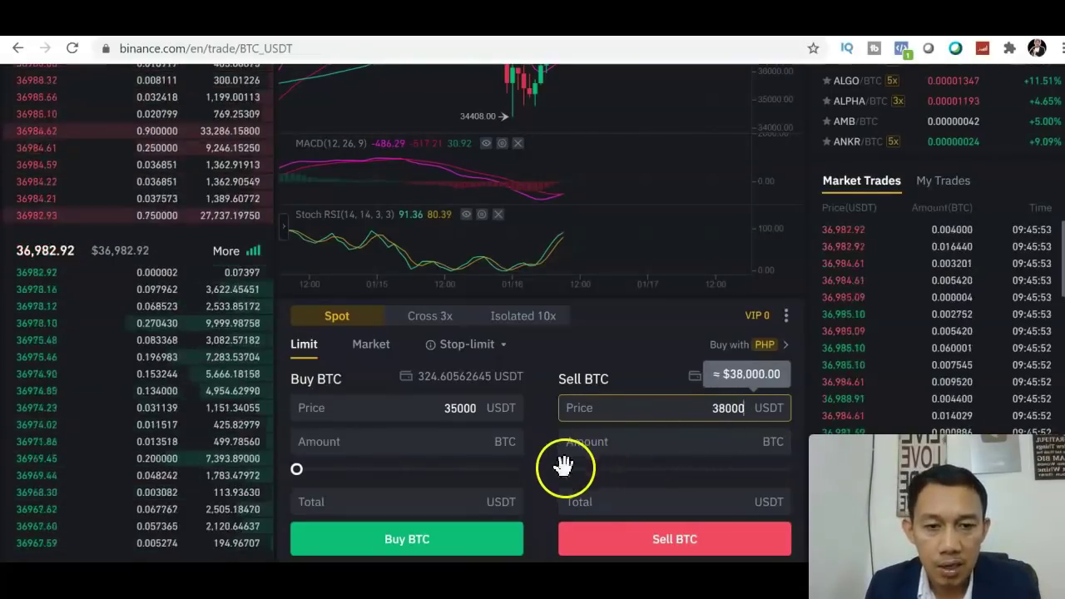
{"action": "left_click", "coordinate": [564, 467]}
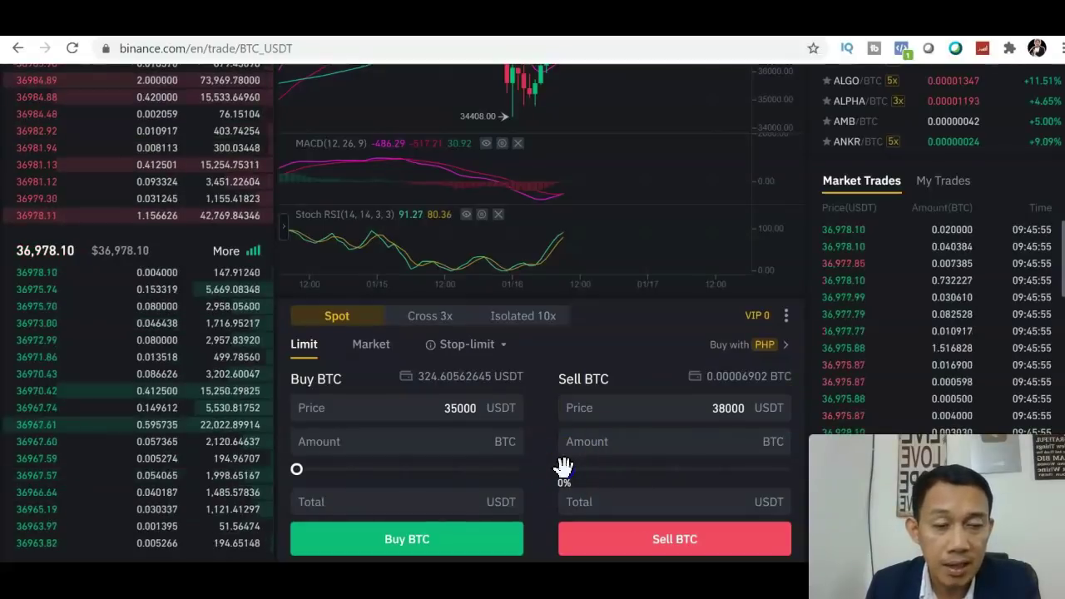
Step: Try selling 100% (0.000069 BTC, 2.622 USDT); the order is rejected as under 10
{"action": "left_click_drag", "start_coordinate": [564, 467], "coordinate": [805, 485]}
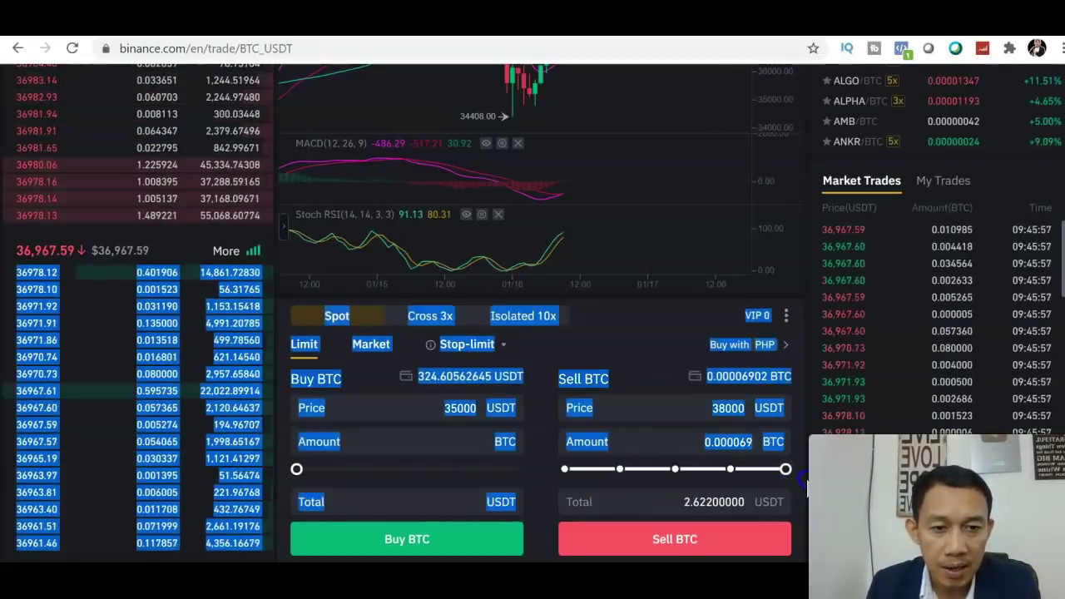
{"action": "left_click", "coordinate": [733, 537]}
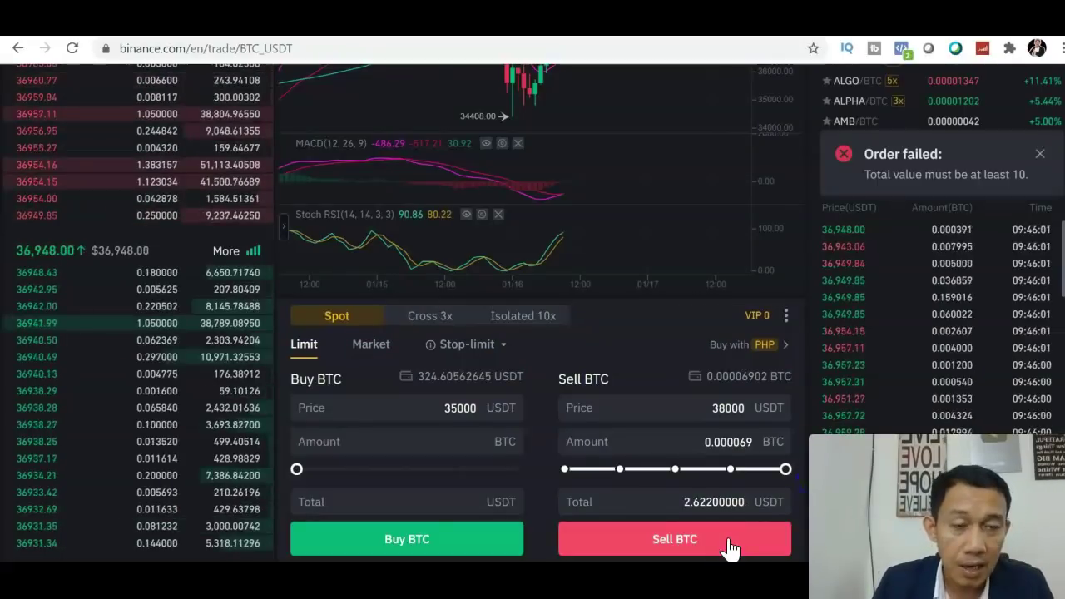
{"action": "left_click", "coordinate": [708, 414]}
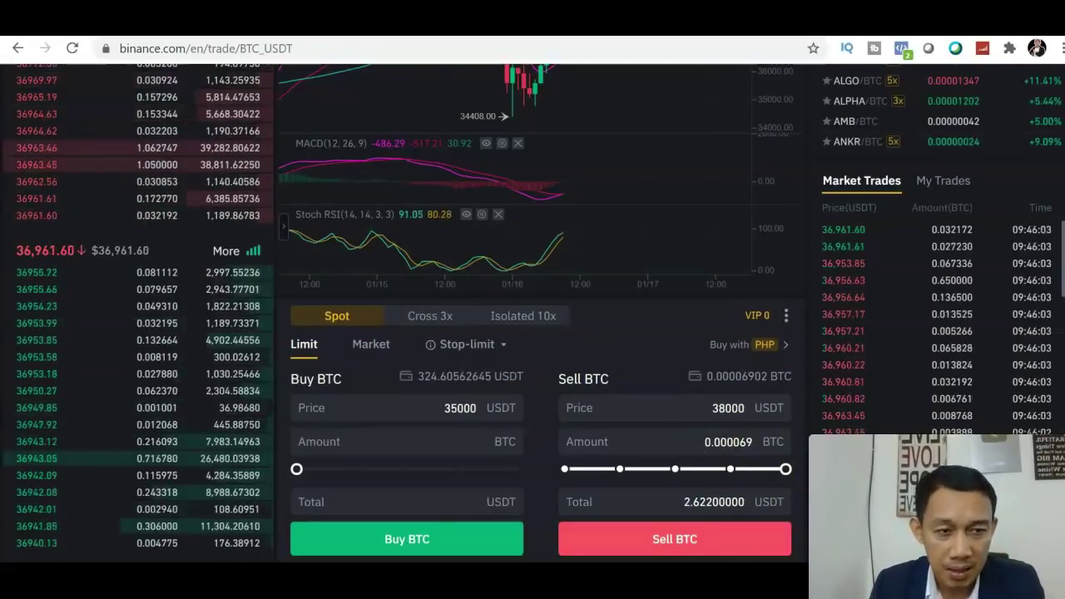
{"action": "scroll", "coordinate": [533, 333], "scroll_direction": "down", "scroll_amount": 1}
{"action": "scroll", "coordinate": [533, 333], "scroll_direction": "down", "scroll_amount": 1}
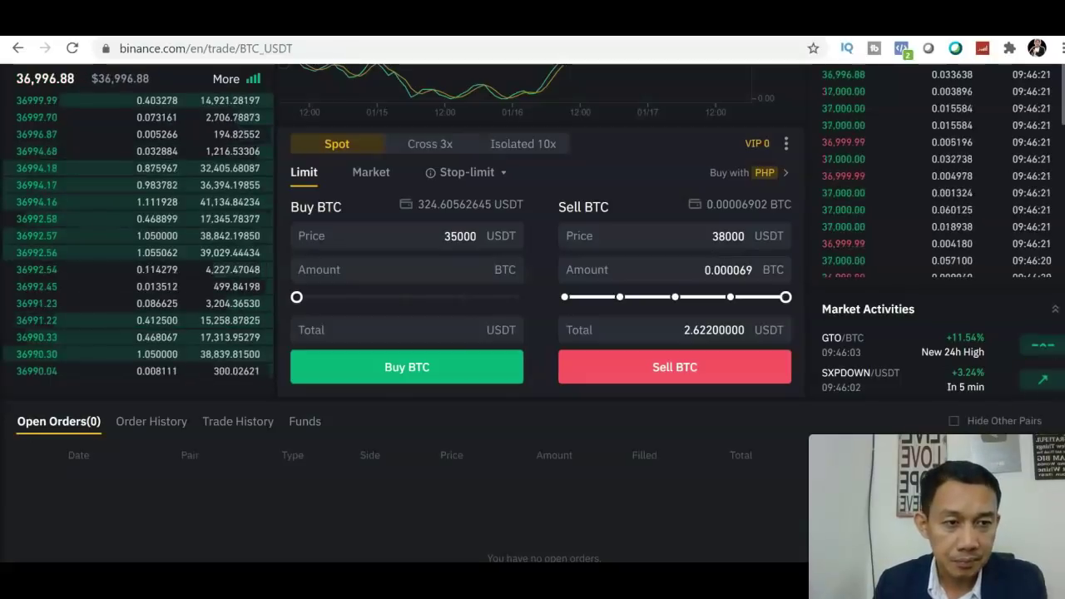
{"action": "scroll", "coordinate": [533, 333], "scroll_direction": "up", "scroll_amount": 5}
{"action": "scroll", "coordinate": [531, 336], "scroll_direction": "up", "scroll_amount": 1}
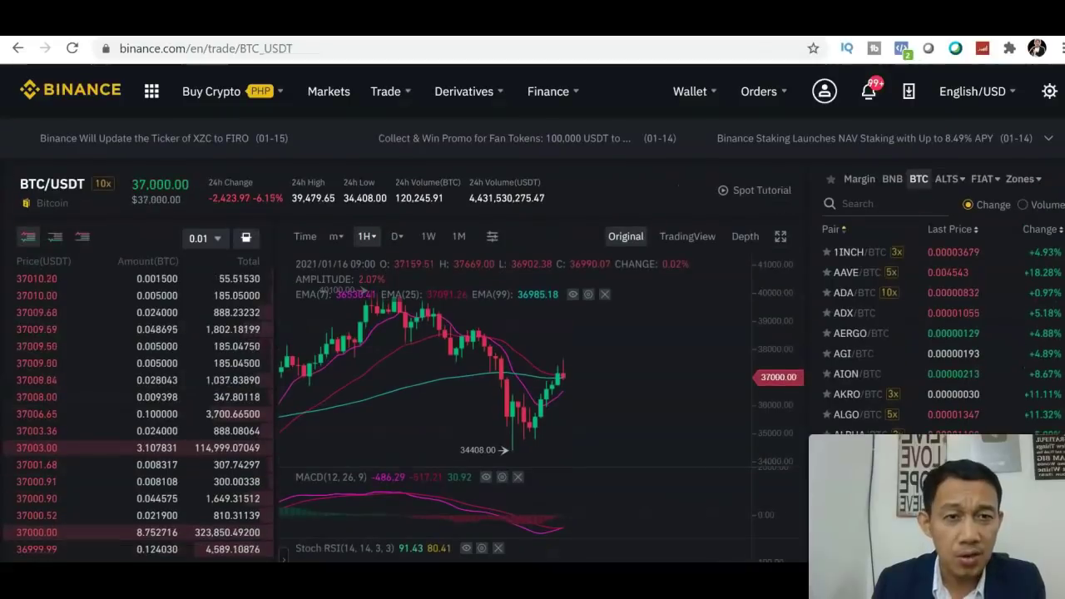
{"action": "scroll", "coordinate": [531, 336], "scroll_direction": "down", "scroll_amount": 2}
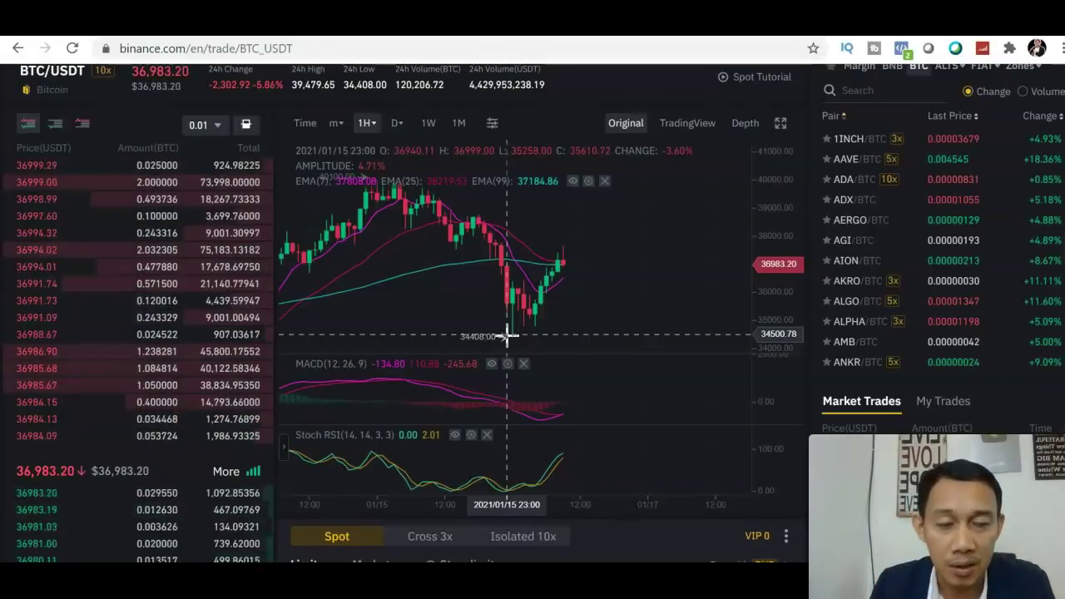
{"action": "left_click", "coordinate": [682, 125]}
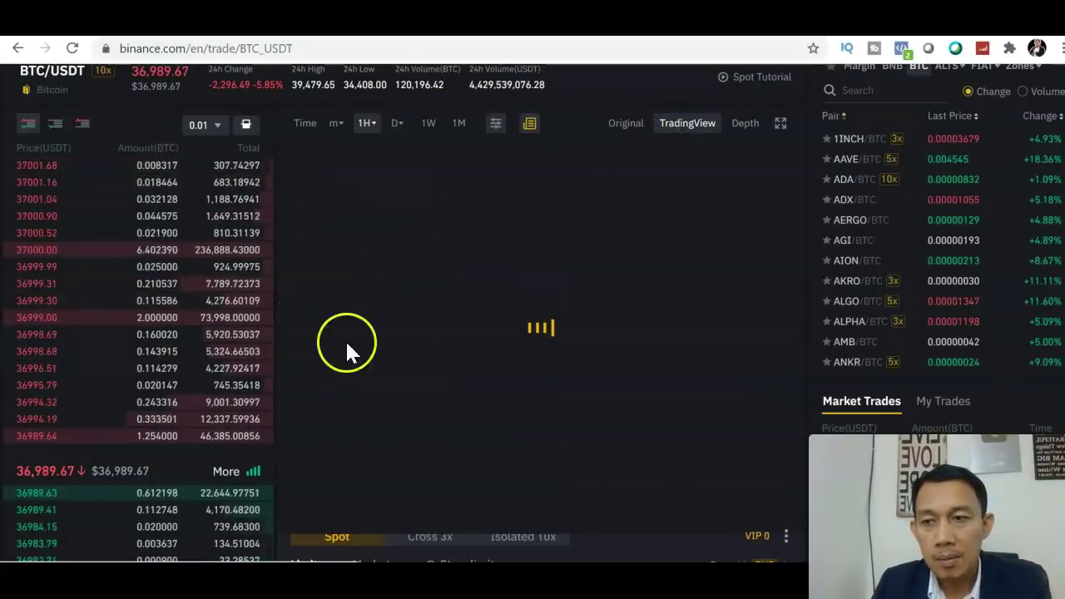
{"action": "left_click", "coordinate": [396, 404]}
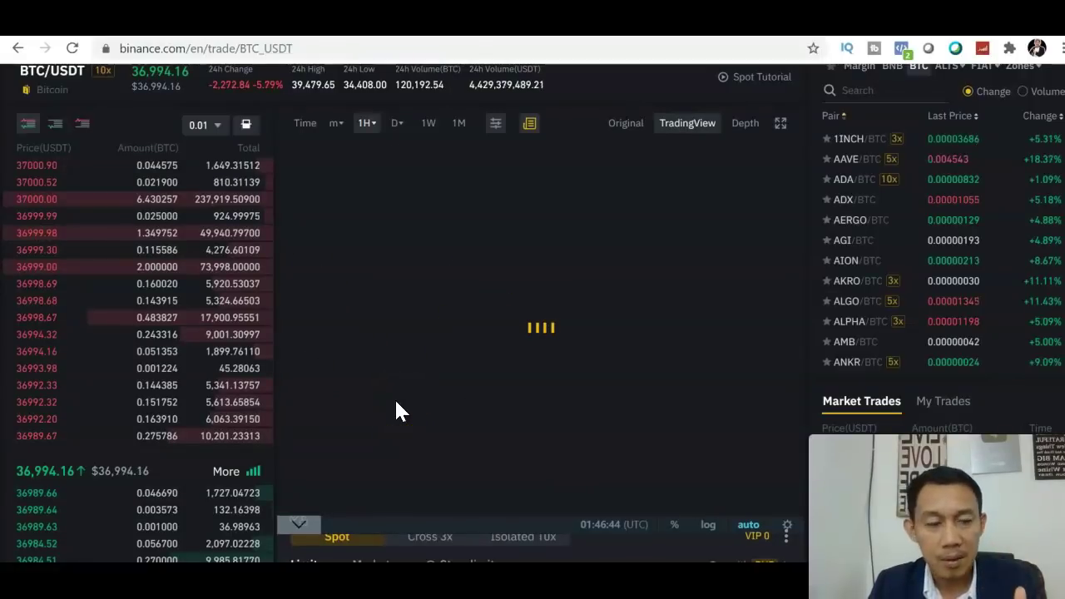
{"action": "left_click", "coordinate": [646, 135]}
{"action": "left_click", "coordinate": [626, 132]}
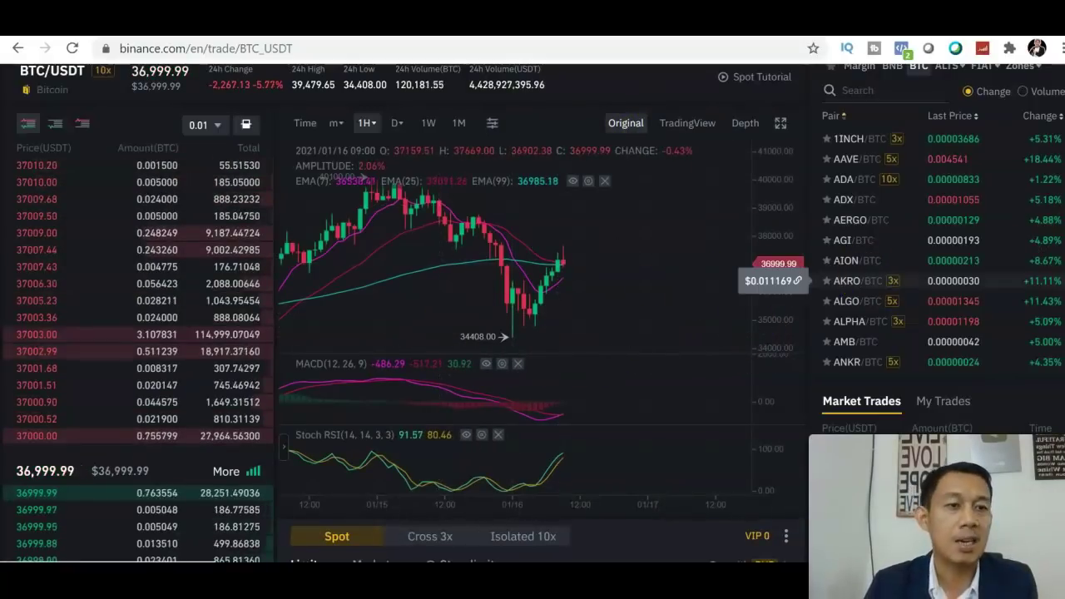
{"action": "scroll", "coordinate": [756, 269], "scroll_direction": "up", "scroll_amount": 2}
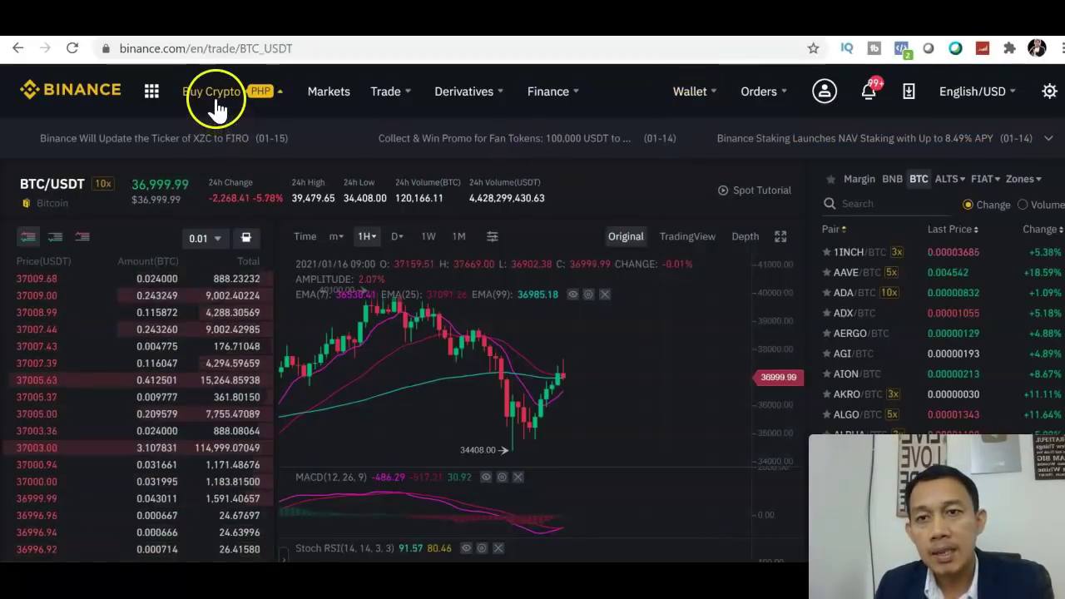
Step: Open P2P Trading and view offers to sell USDT for PHP via Bank Transfer
{"action": "mouse_move", "coordinate": [213, 108]}
{"action": "left_click", "coordinate": [239, 199]}
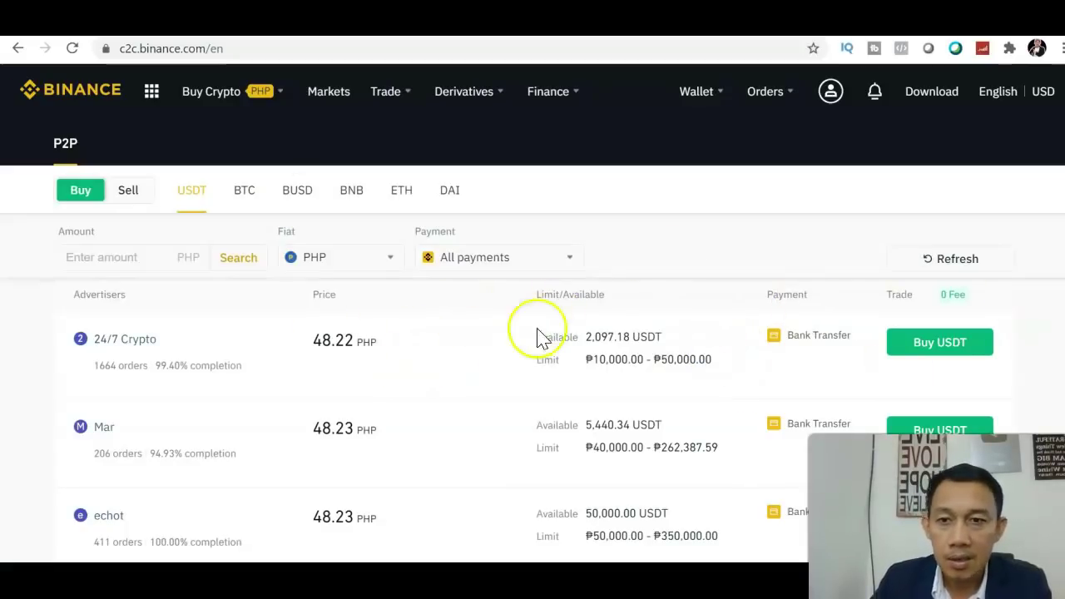
{"action": "left_click", "coordinate": [127, 193]}
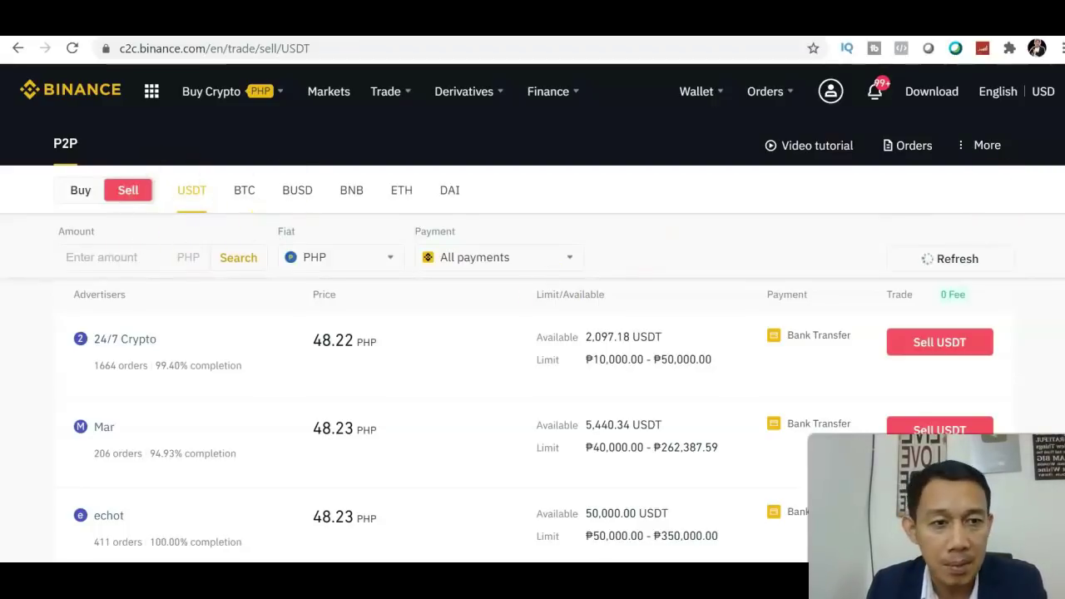
{"action": "scroll", "coordinate": [533, 333], "scroll_direction": "down", "scroll_amount": 4}
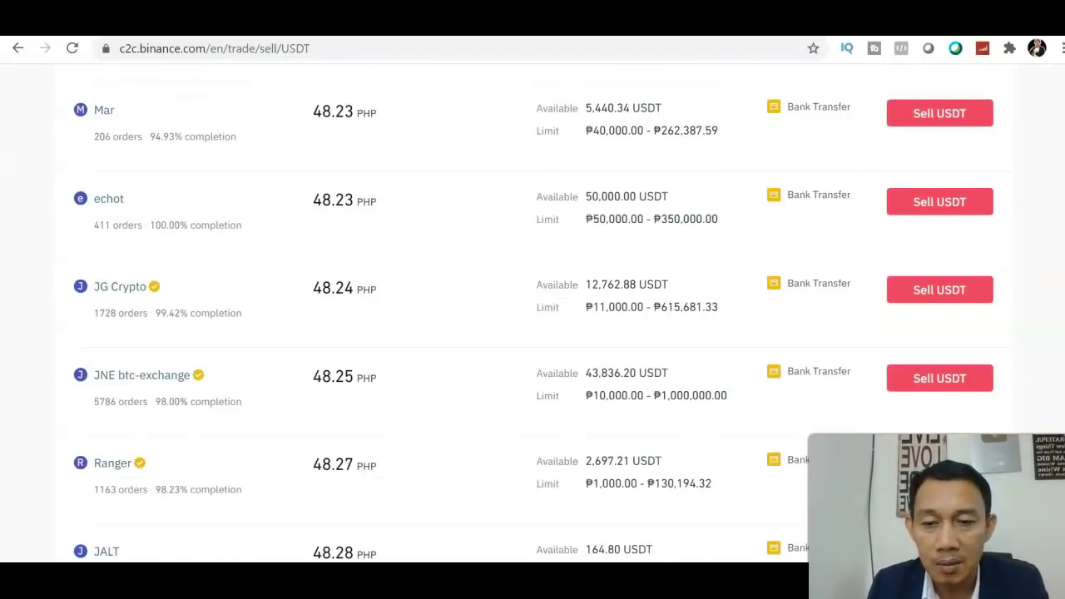
{"action": "scroll", "coordinate": [533, 332], "scroll_direction": "up", "scroll_amount": 4}
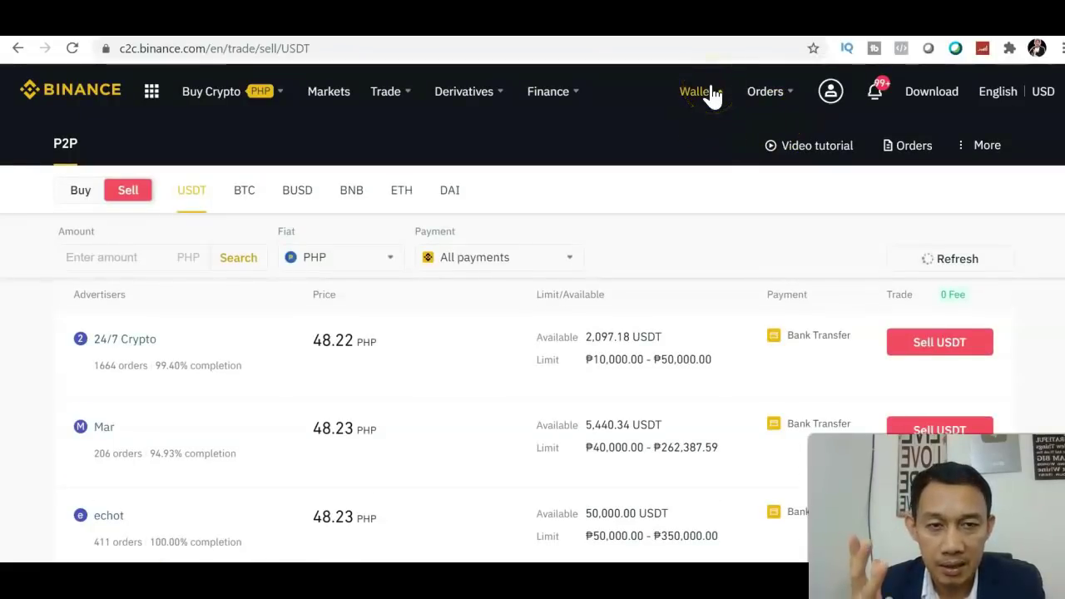
Step: Open the Fiat and Spot wallet and filter the coin list by 'xrp'
{"action": "left_click", "coordinate": [713, 93]}
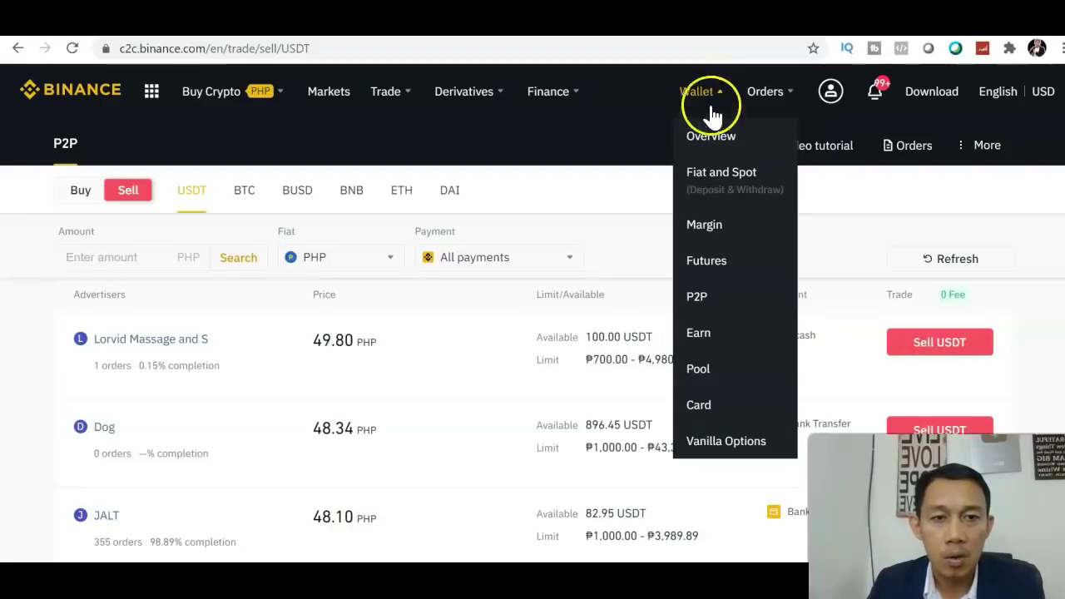
{"action": "left_click", "coordinate": [713, 174]}
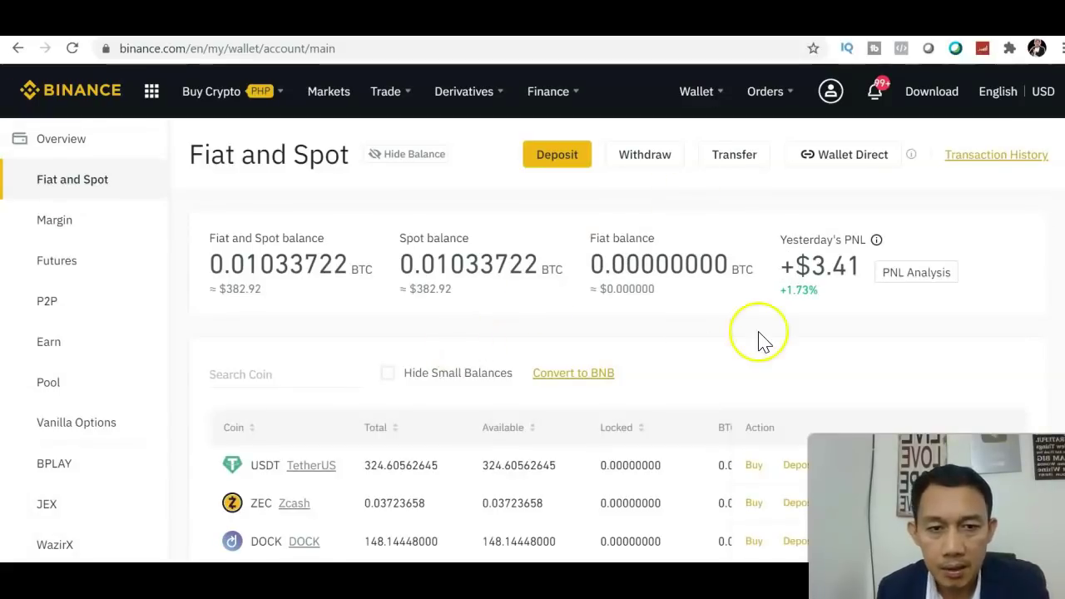
{"action": "scroll", "coordinate": [957, 449], "scroll_direction": "down", "scroll_amount": 2}
{"action": "scroll", "coordinate": [459, 266], "scroll_direction": "down", "scroll_amount": 3}
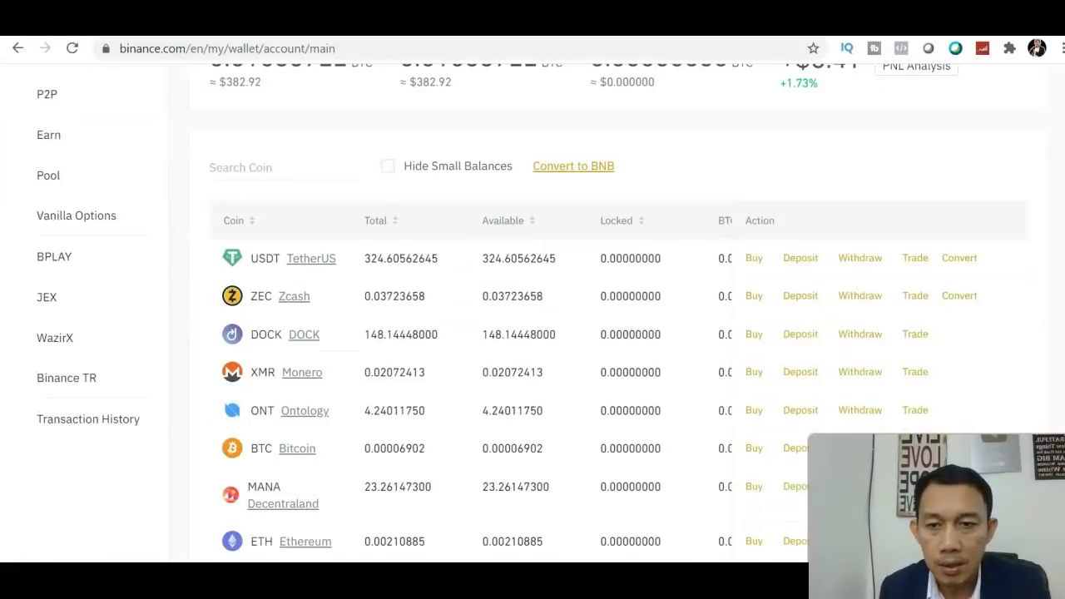
{"action": "left_click", "coordinate": [276, 168]}
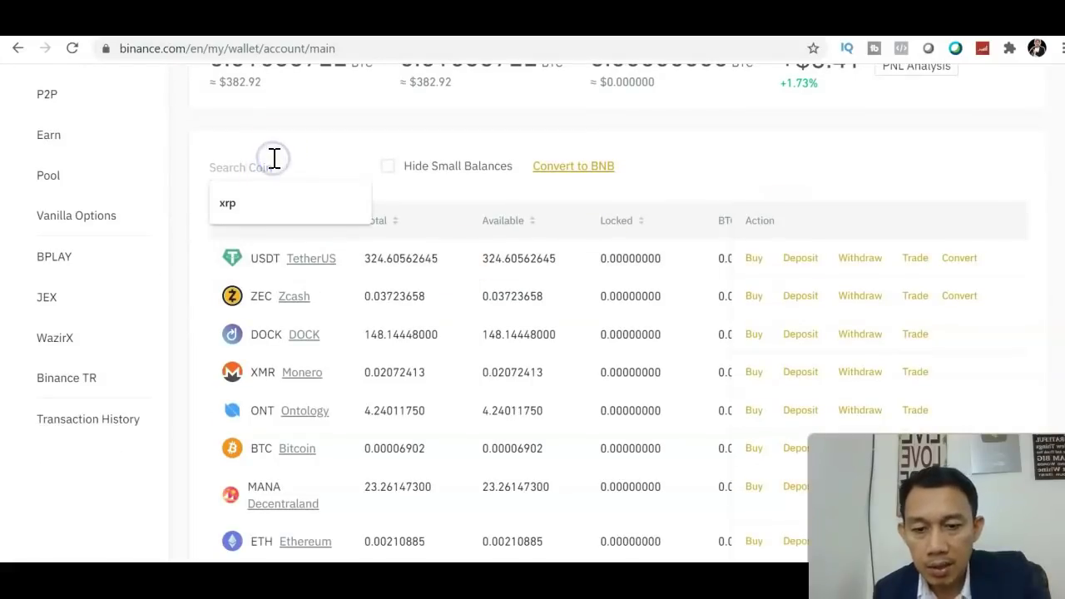
{"action": "type", "text": "xrp"}
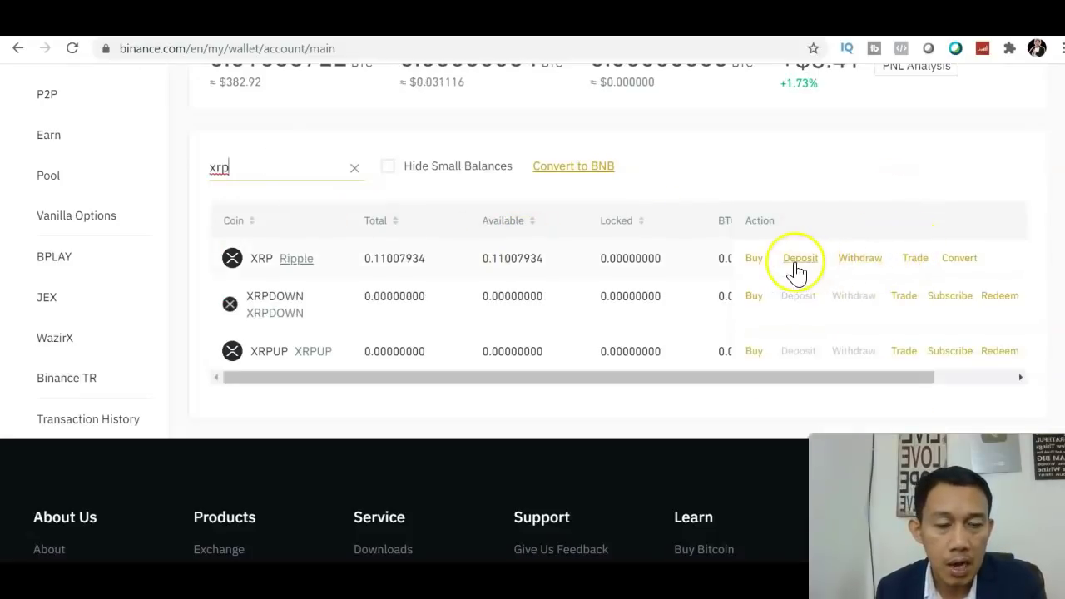
Step: Start an XRP withdrawal and select the XRP transfer network
{"action": "left_click", "coordinate": [860, 263]}
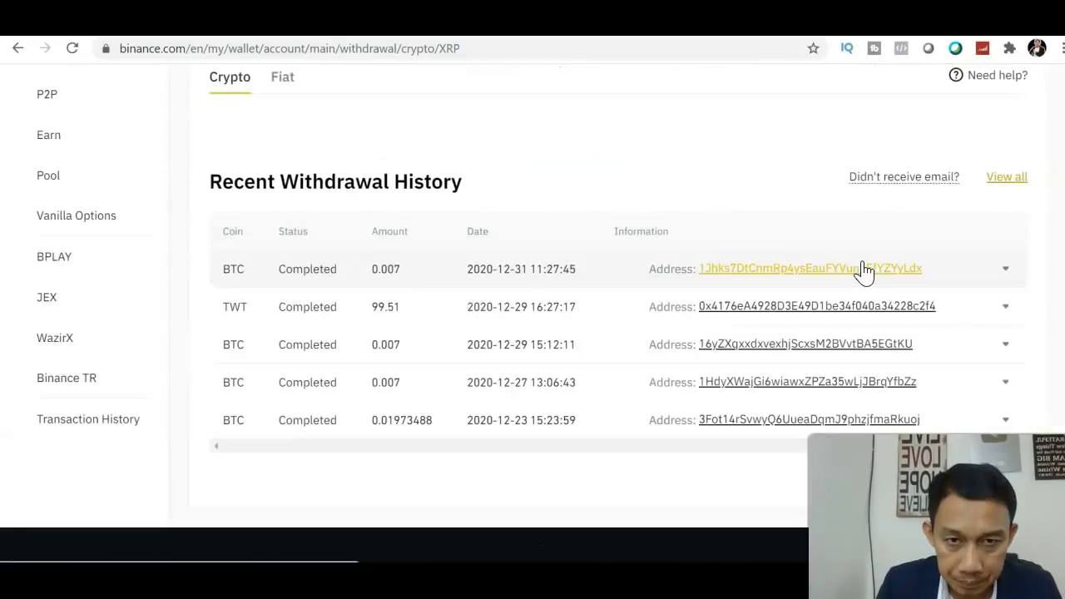
{"action": "left_click", "coordinate": [848, 212]}
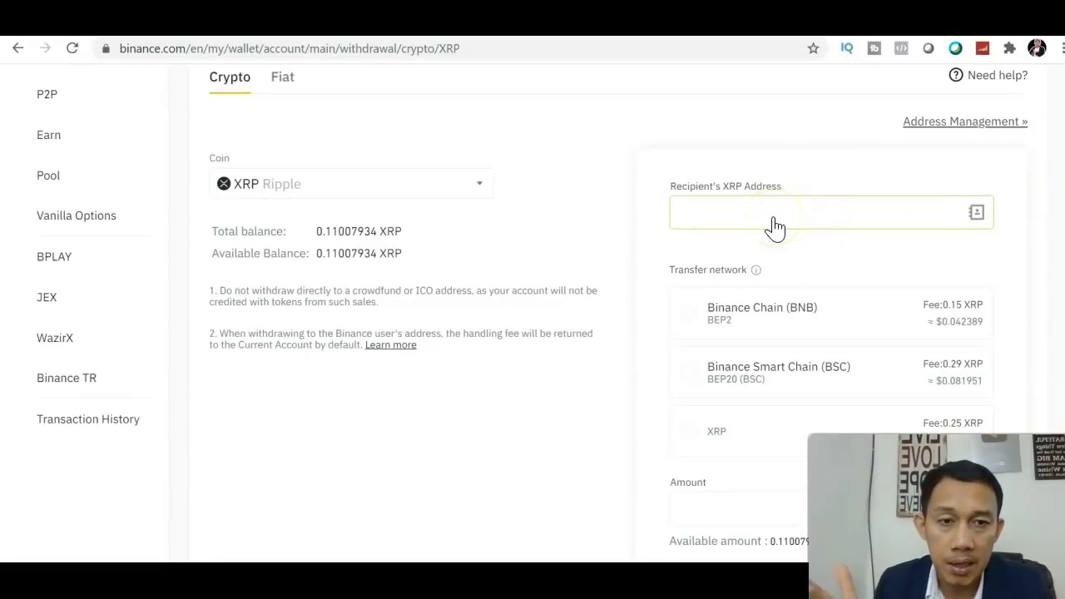
{"action": "left_click", "coordinate": [688, 431]}
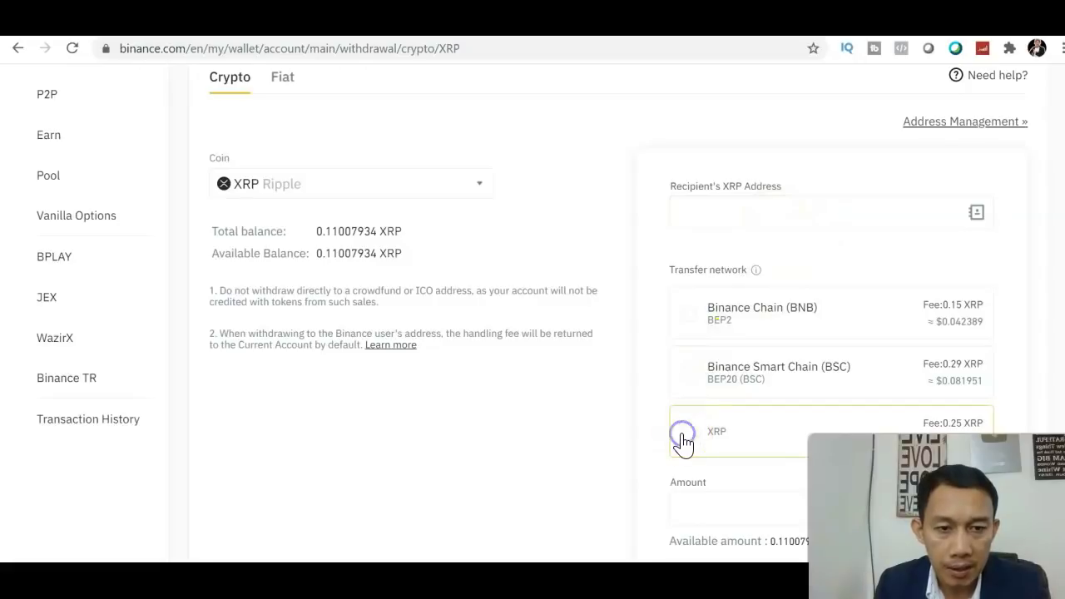
{"action": "scroll", "coordinate": [749, 375], "scroll_direction": "down", "scroll_amount": 3}
Step: Fill the withdrawal amount with the maximum 0.110079 XRP, netting 0 after the 0.25 fee
{"action": "left_click", "coordinate": [837, 309]}
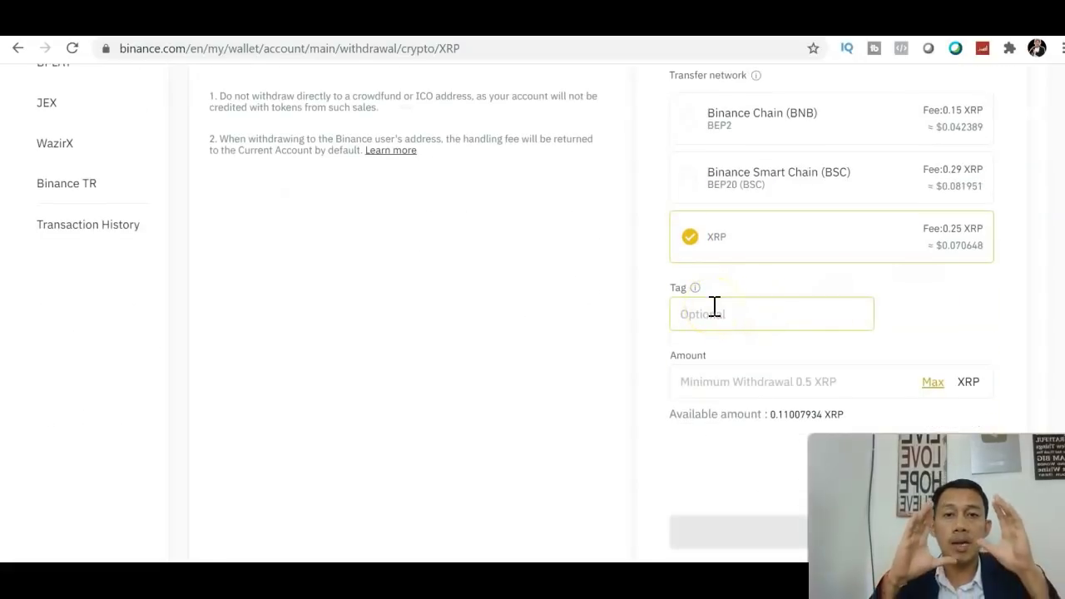
{"action": "left_click", "coordinate": [879, 358]}
{"action": "left_click", "coordinate": [928, 384]}
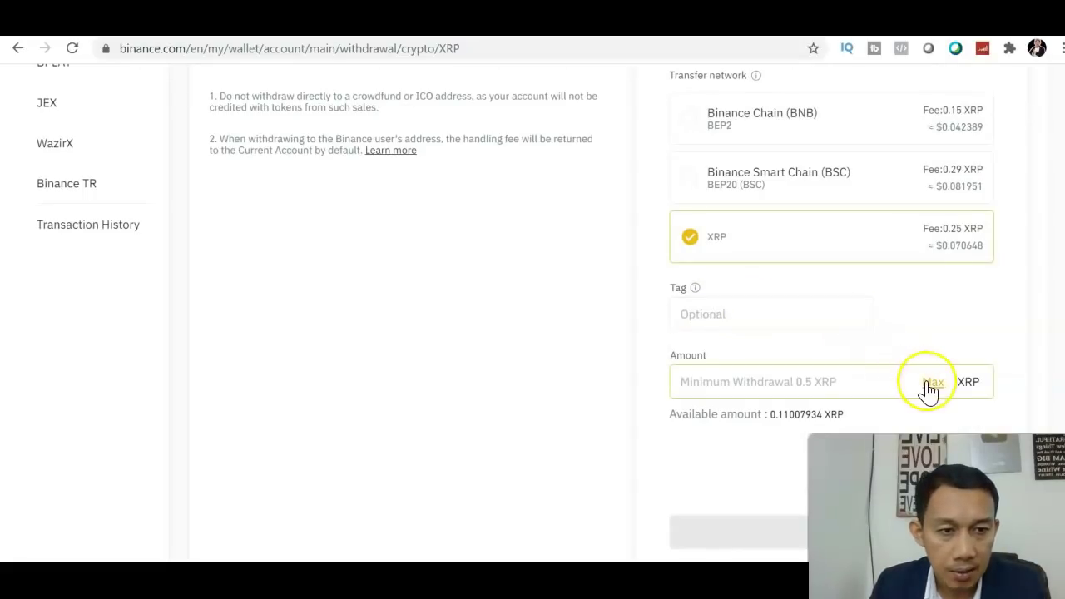
{"action": "left_click", "coordinate": [927, 386]}
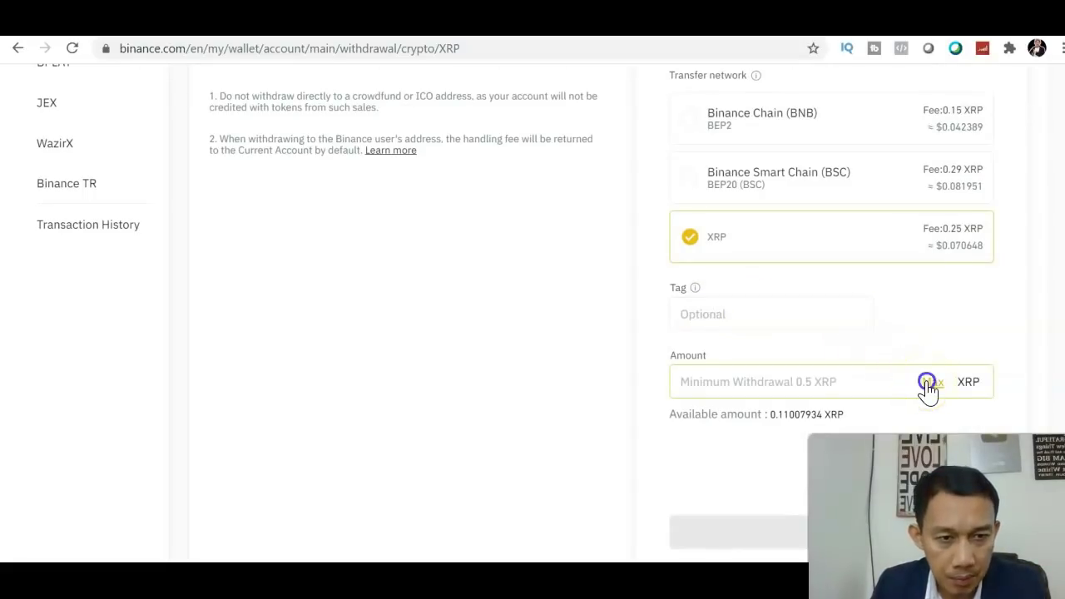
{"action": "scroll", "coordinate": [929, 389], "scroll_direction": "down", "scroll_amount": 2}
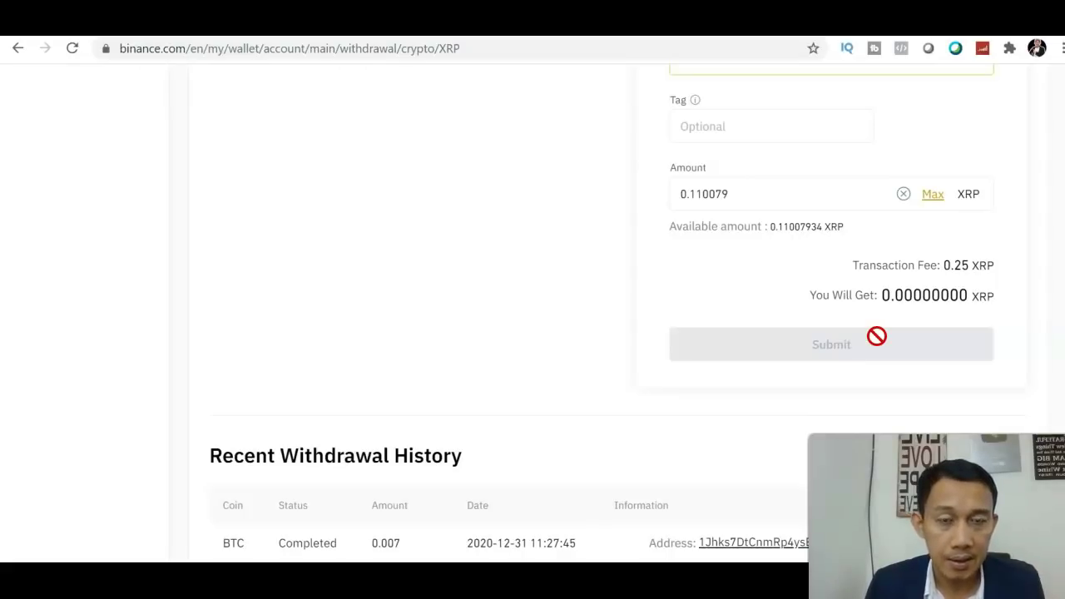
{"action": "scroll", "coordinate": [877, 336], "scroll_direction": "up", "scroll_amount": 8}
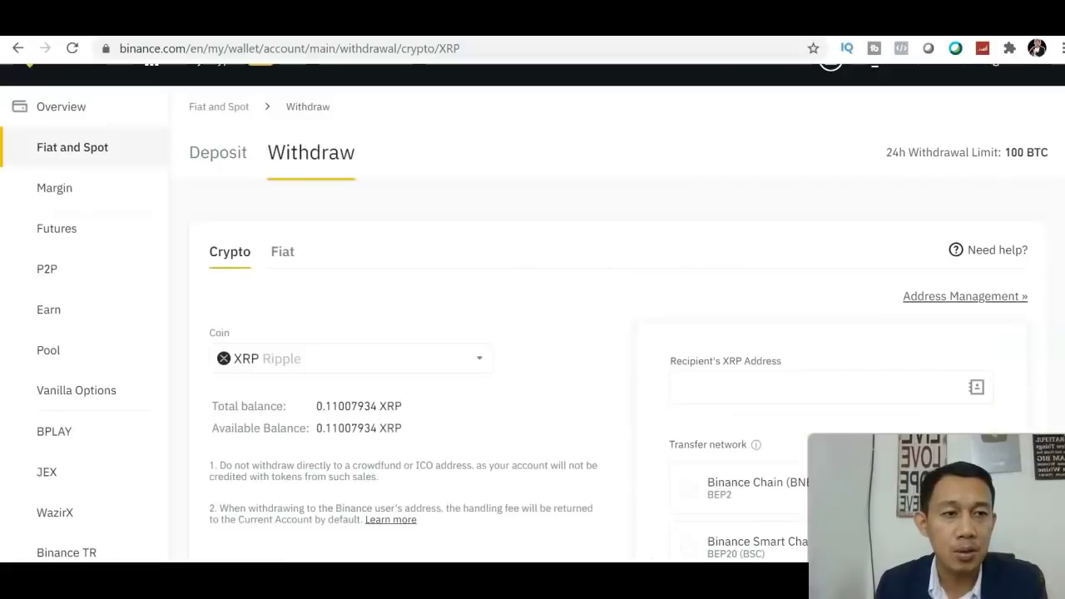